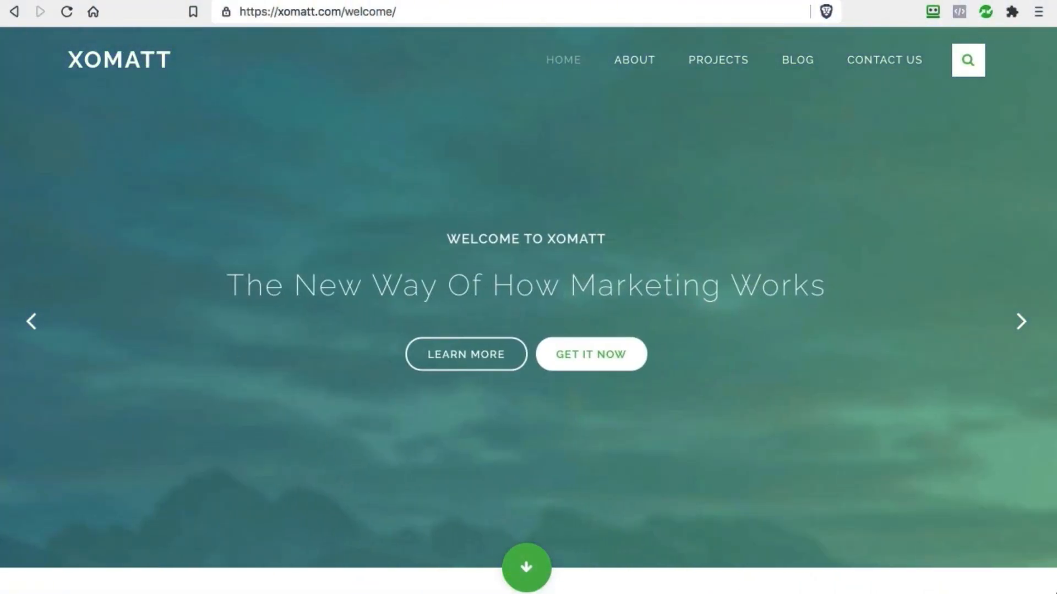
scroll(781, 248, "down", 5)
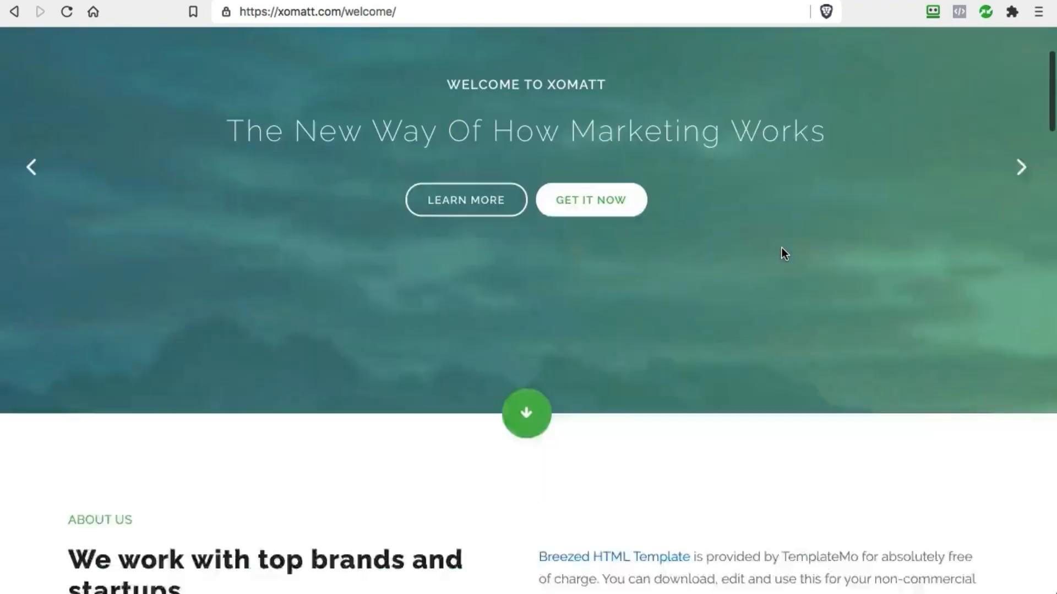
scroll(784, 250, "up", 5)
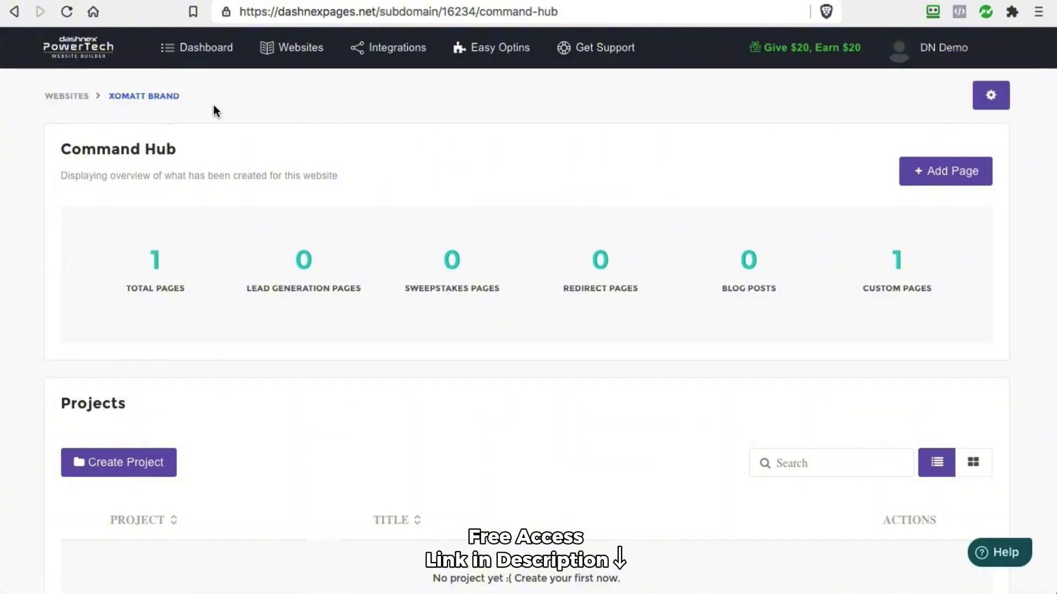
Enable the blog in the website settings of the XOMATT BRAND site
left_click(992, 99)
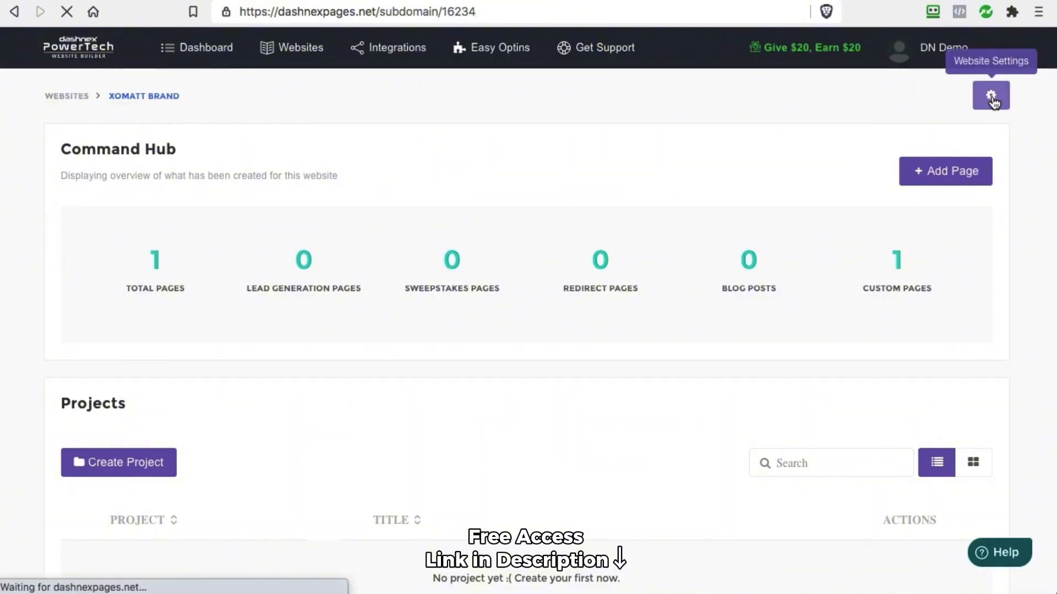
left_click(217, 146)
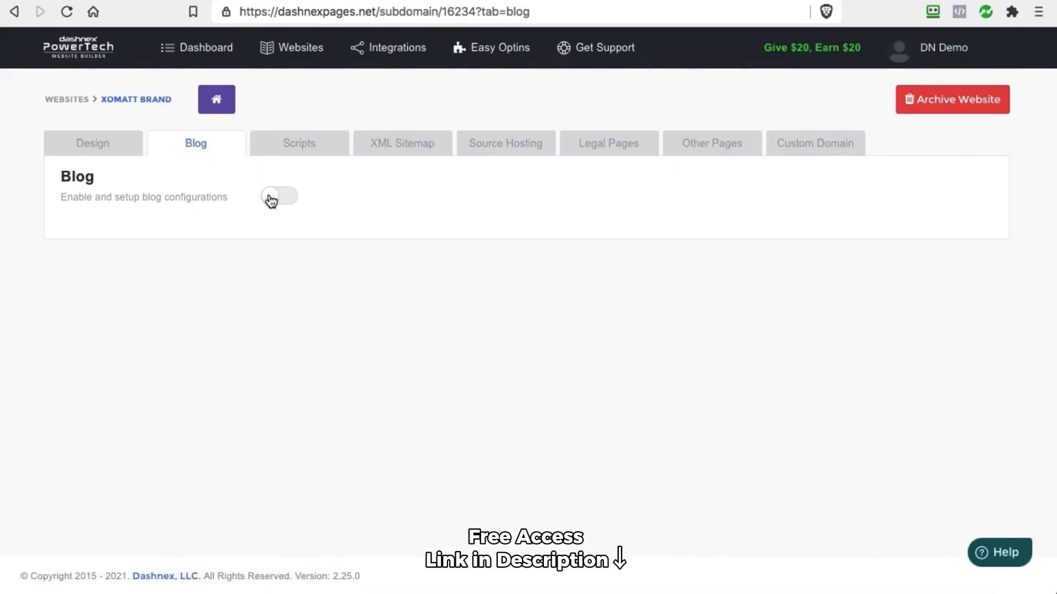
left_click(278, 199)
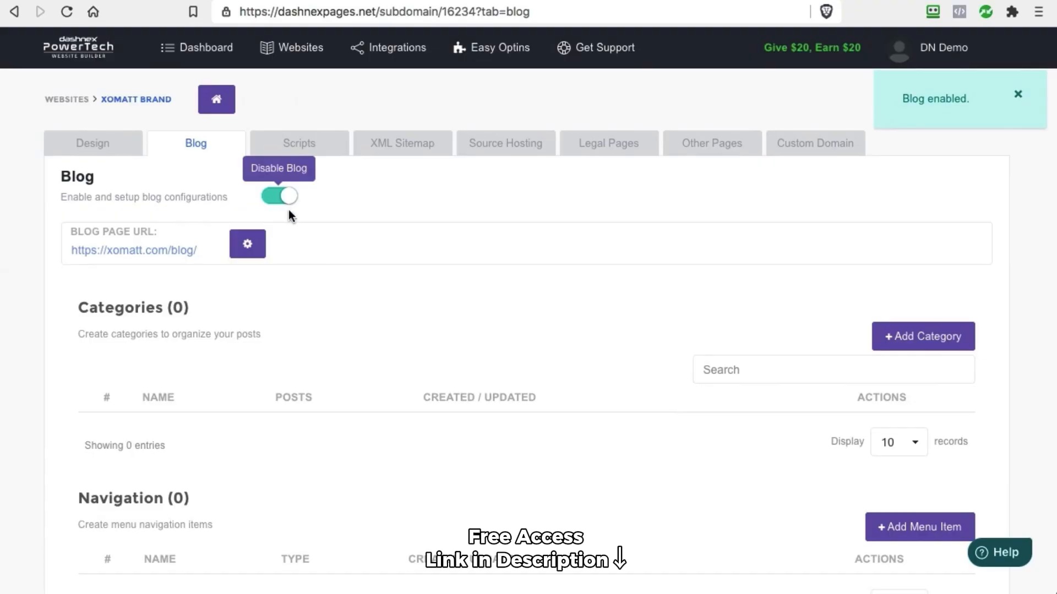
scroll(427, 285, "down", 4)
scroll(435, 278, "up", 4)
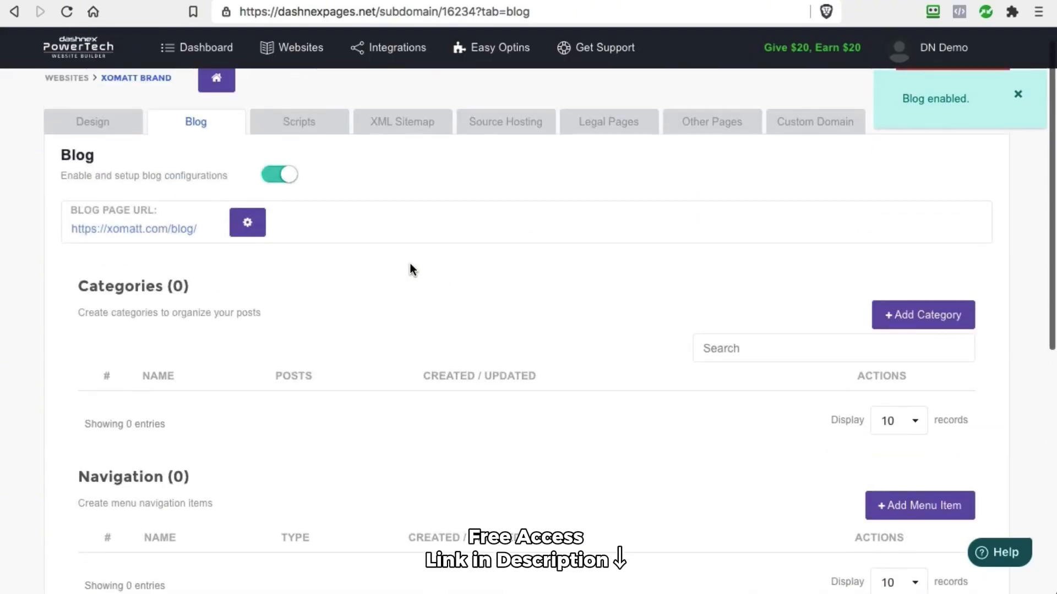
Check the blog page settings and review the categories, navigation, widgets and authors sections of the blog configuration
left_click(247, 222)
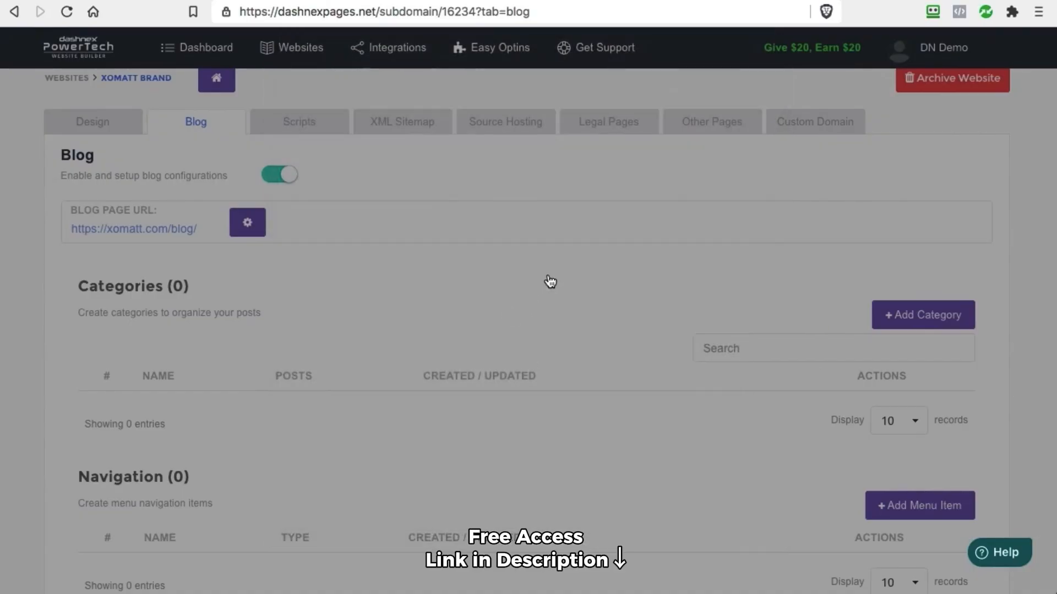
scroll(457, 269, "down", 4)
scroll(230, 241, "down", 3)
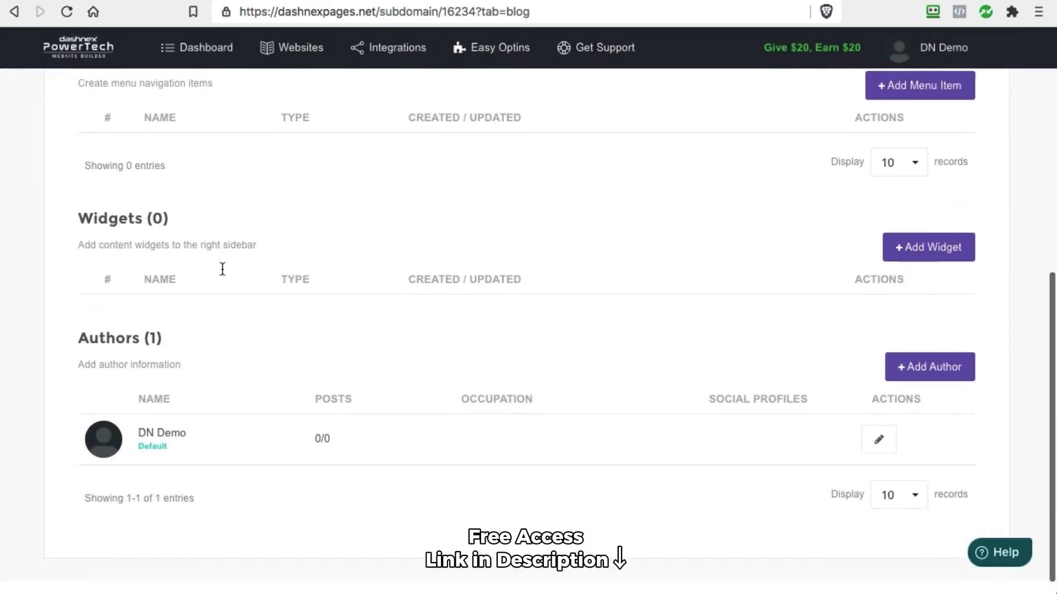
scroll(331, 265, "up", 8)
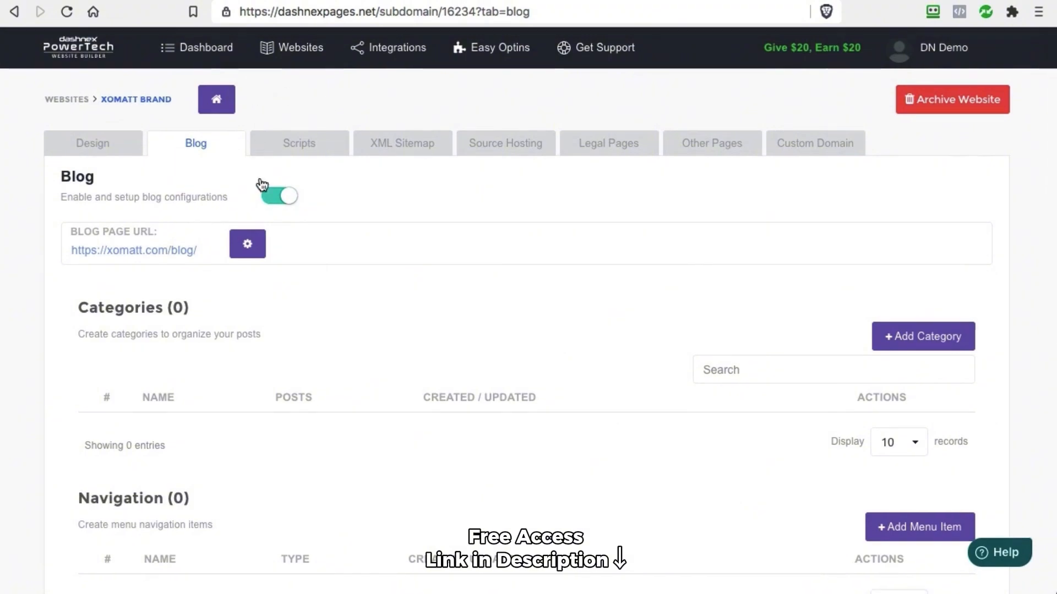
Return to the site's Command Hub and start a new page of the Blog Post kind
left_click(223, 106)
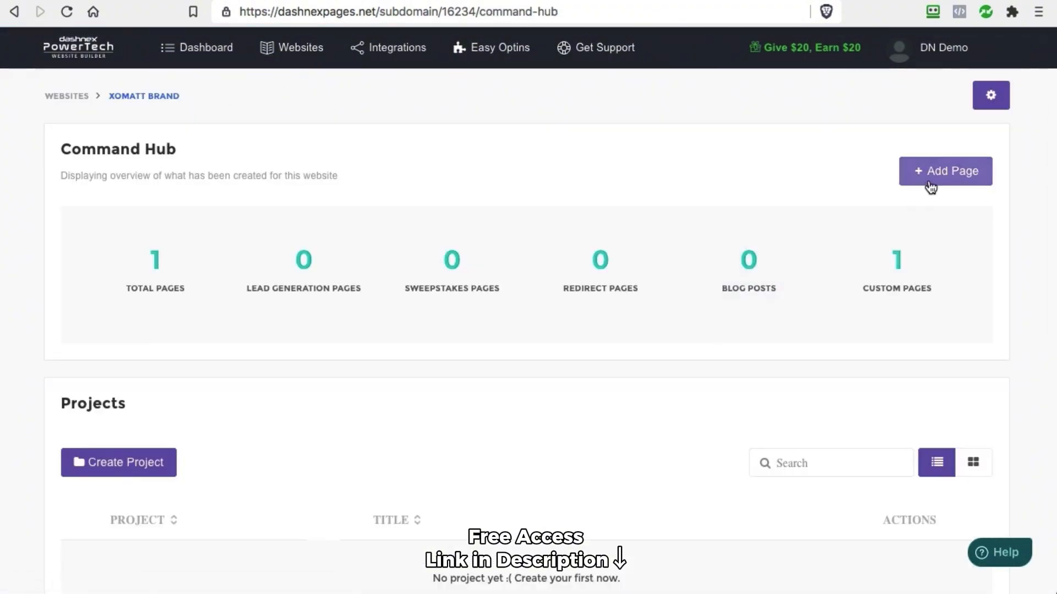
left_click(930, 178)
left_click(760, 170)
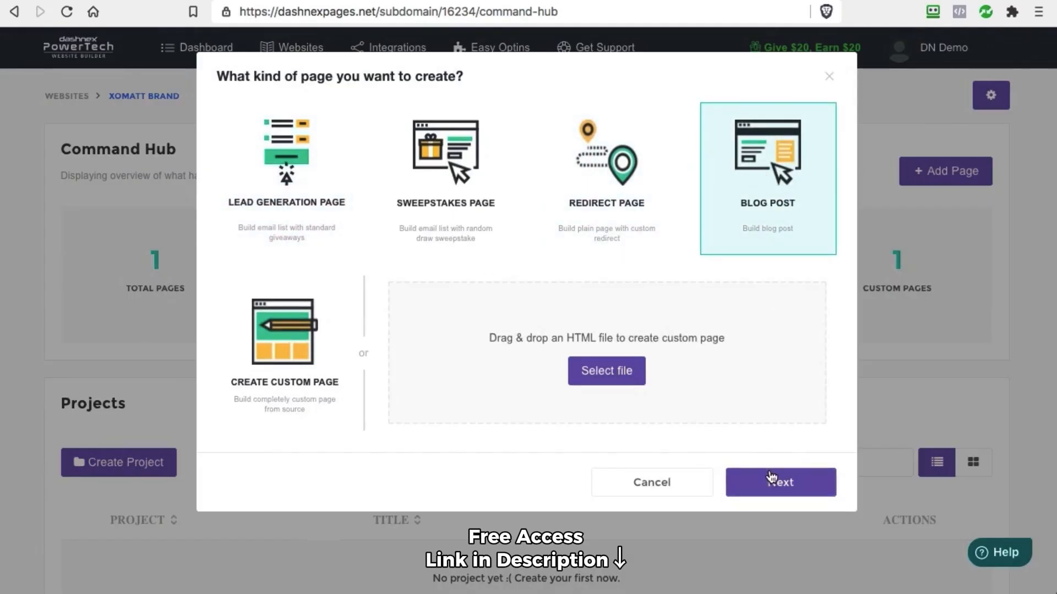
left_click(774, 482)
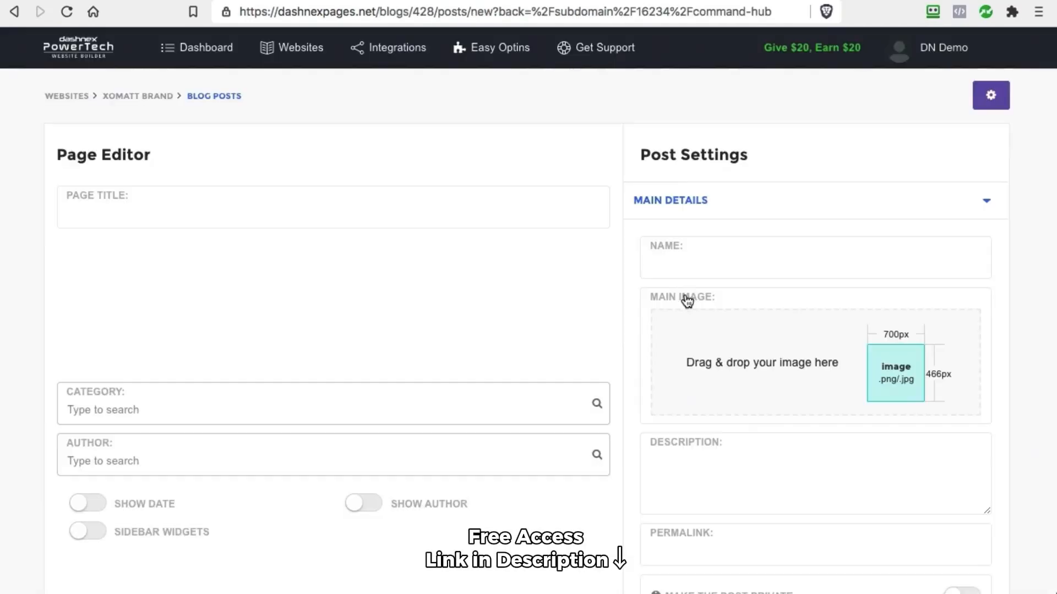
Examine the new post's content editor, category, author and permalink fields, and try out the Sidebar Widgets switch
scroll(619, 268, "down", 3)
scroll(621, 295, "down", 3)
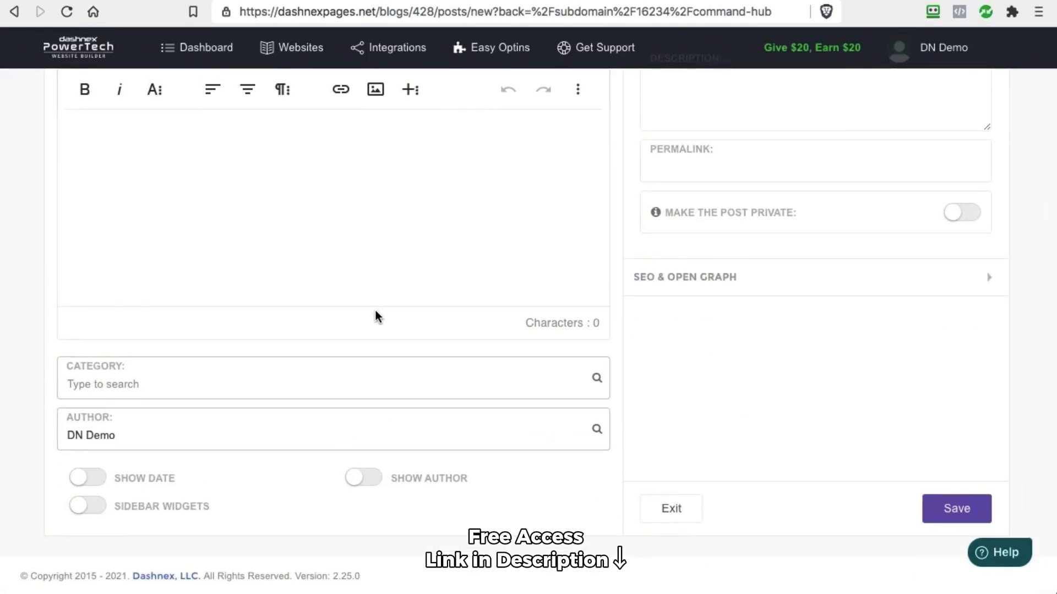
scroll(136, 364, "up", 1)
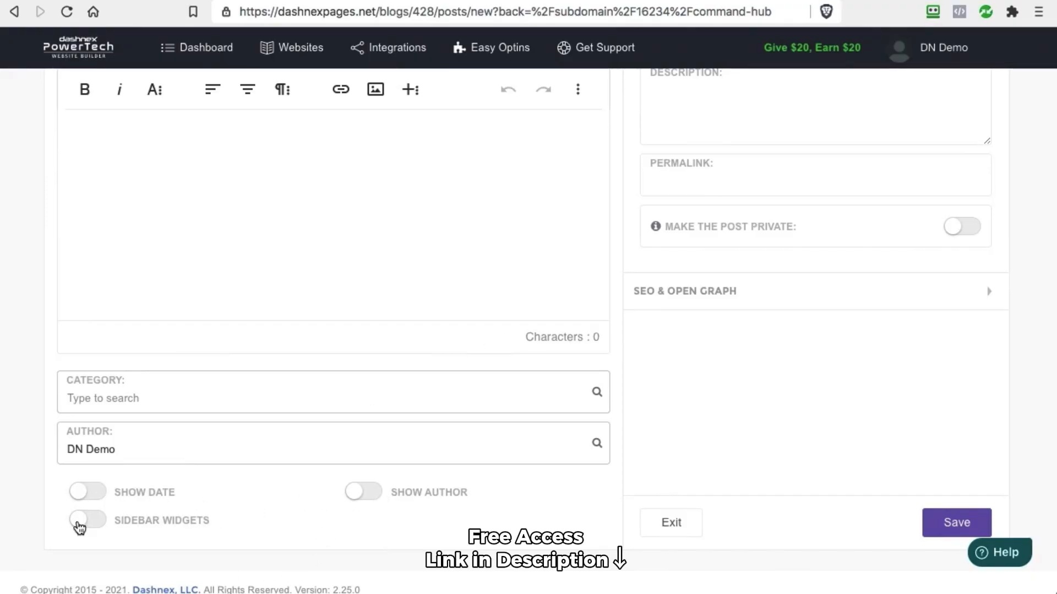
left_click(78, 527)
left_click(83, 521)
scroll(358, 356, "up", 7)
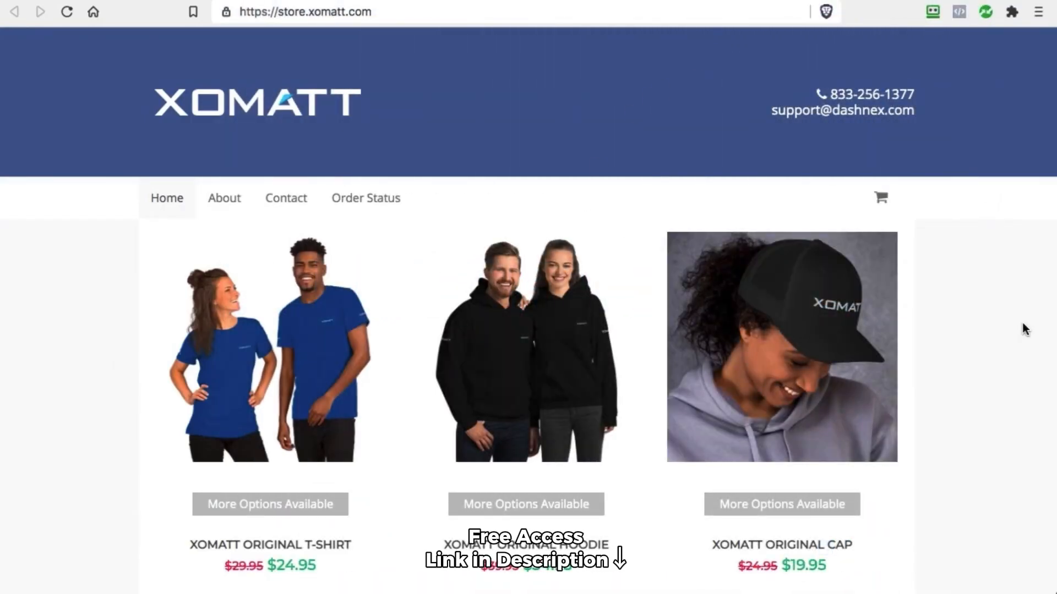
Look over the product listing on the store.xomatt.com home page
scroll(1018, 325, "down", 3)
scroll(1012, 330, "up", 3)
scroll(980, 335, "down", 2)
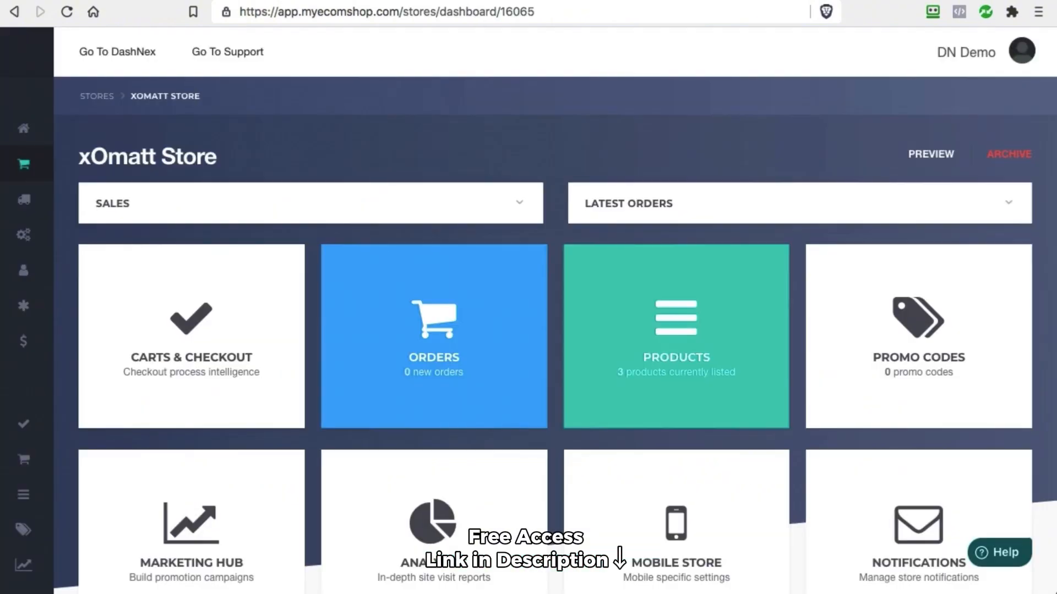
Enable Collection Mode in the Appearance settings of the xOmatt Store
scroll(556, 231, "down", 6)
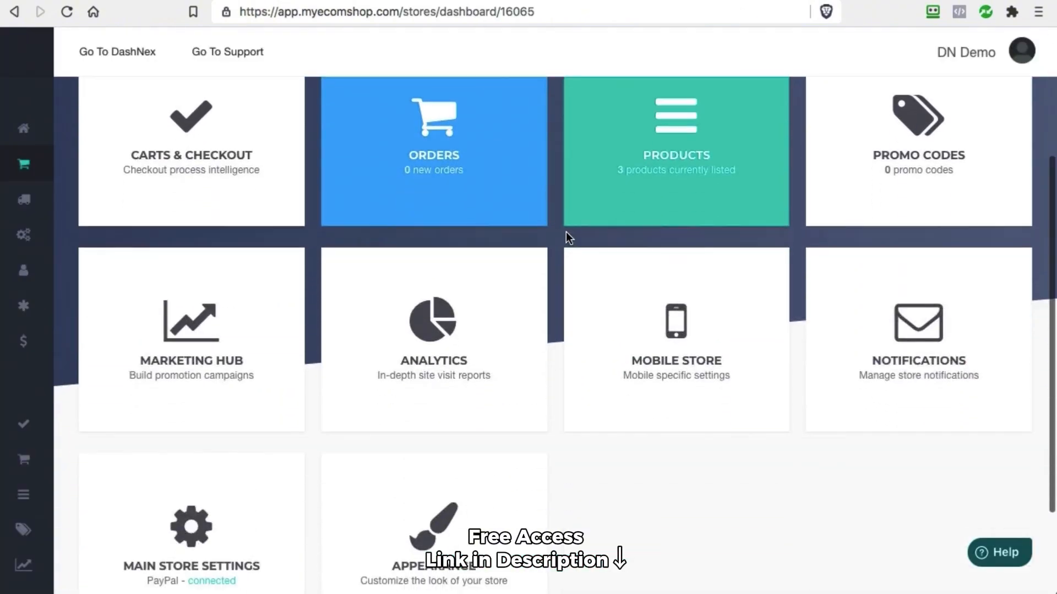
left_click(433, 427)
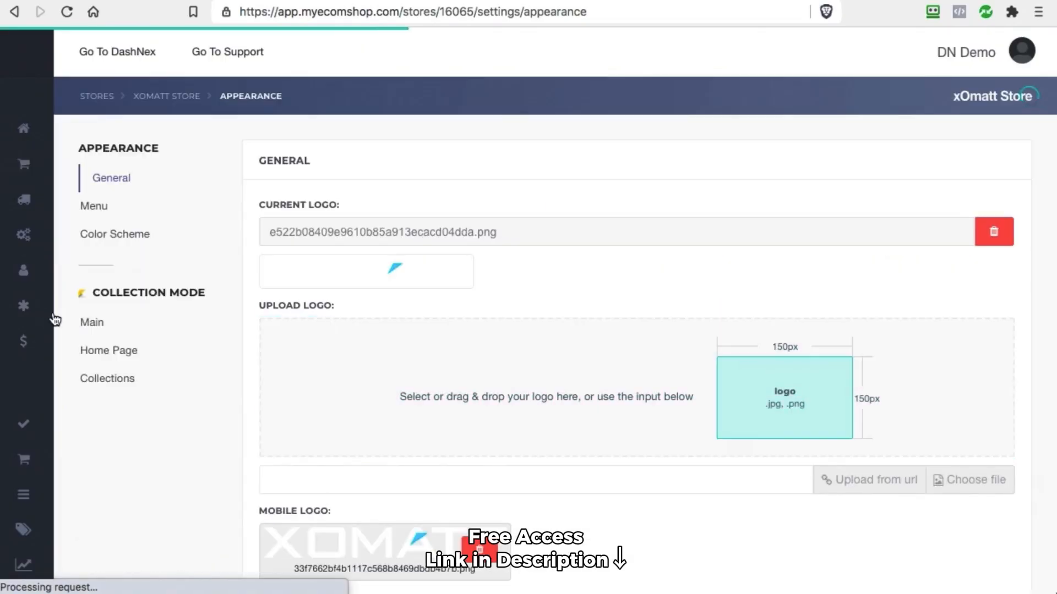
left_click(70, 320)
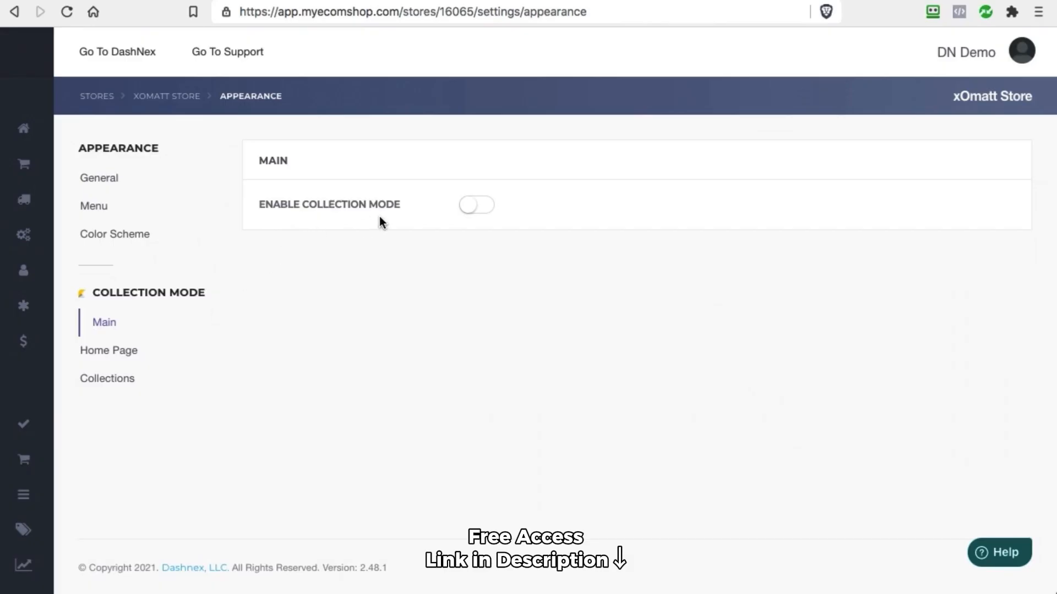
left_click(474, 213)
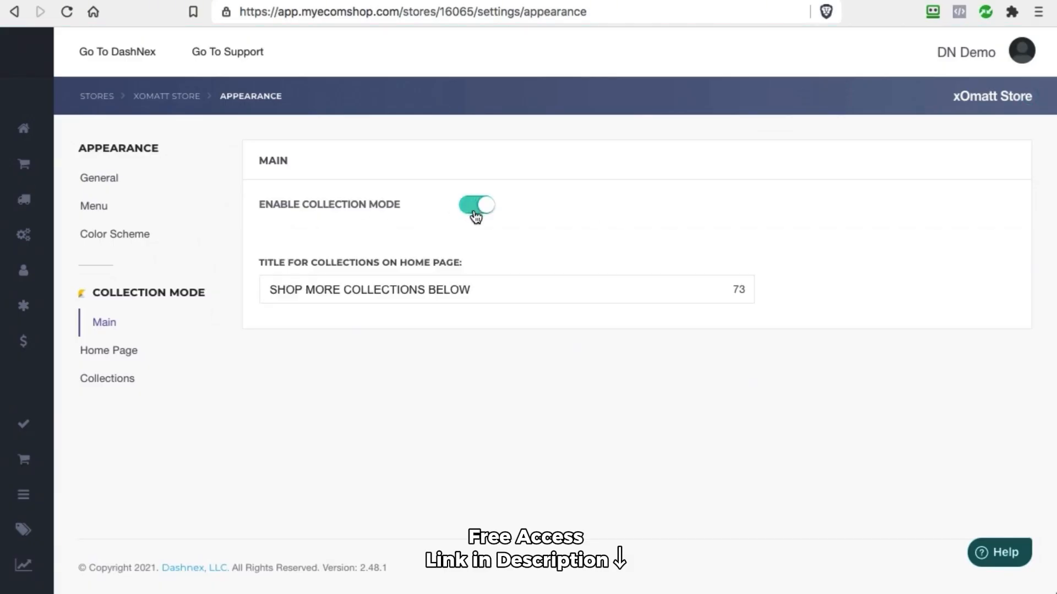
Preview the live xOmatt storefront and review its home page banner and collections section
left_click(987, 96)
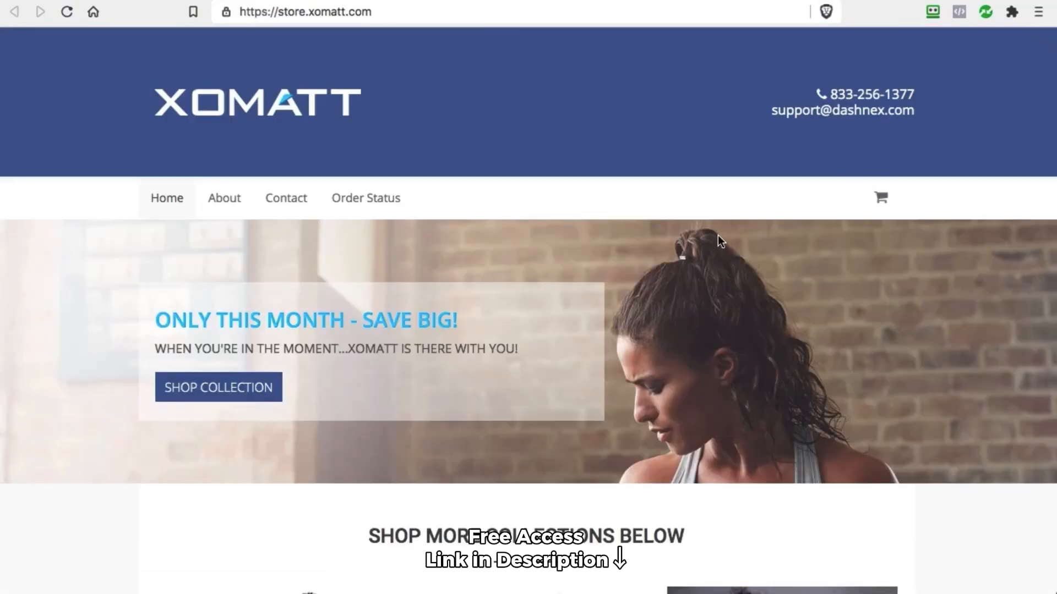
scroll(689, 263, "down", 2)
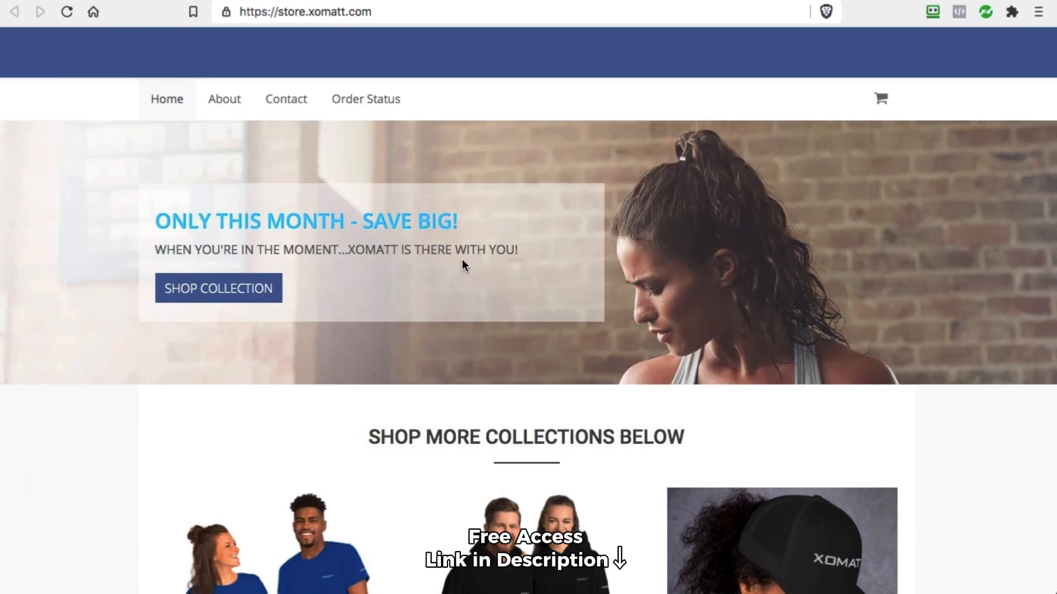
scroll(460, 270, "down", 5)
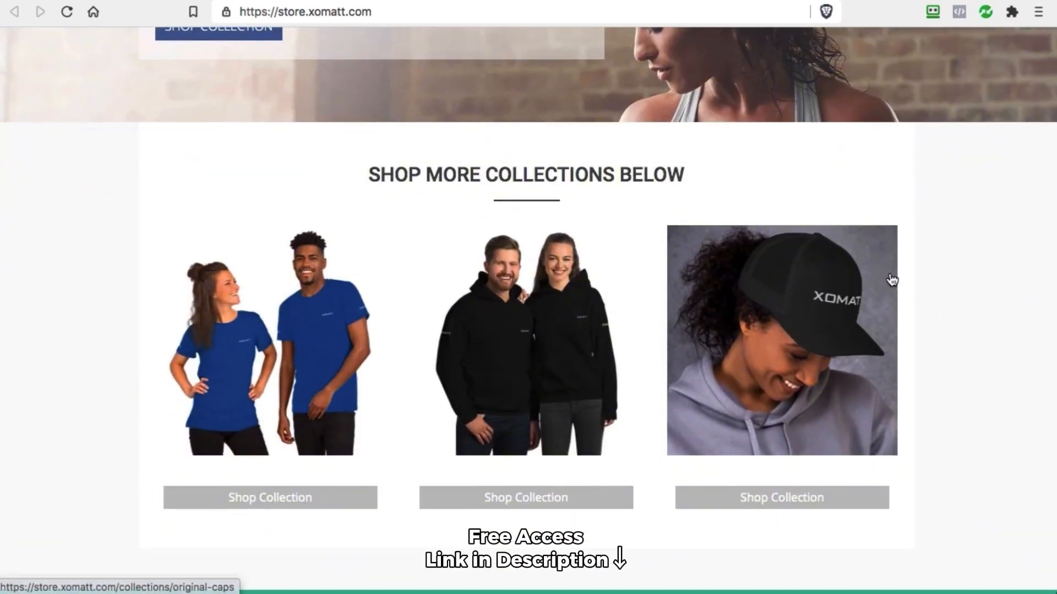
scroll(885, 278, "up", 4)
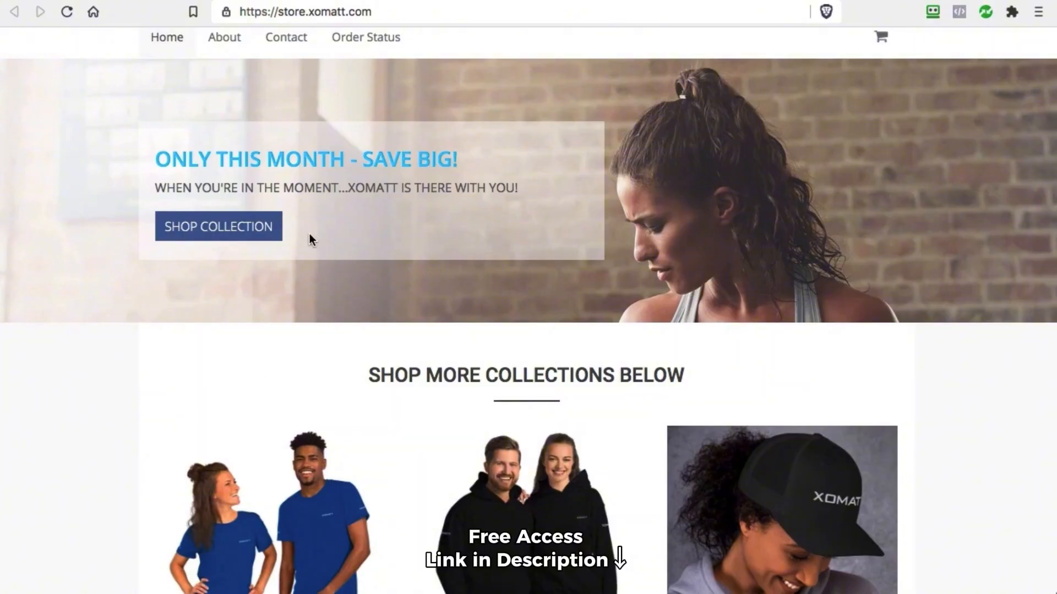
scroll(309, 236, "up", 1)
Open the collection promoted in the home page banner and view its product sorting options
left_click(216, 286)
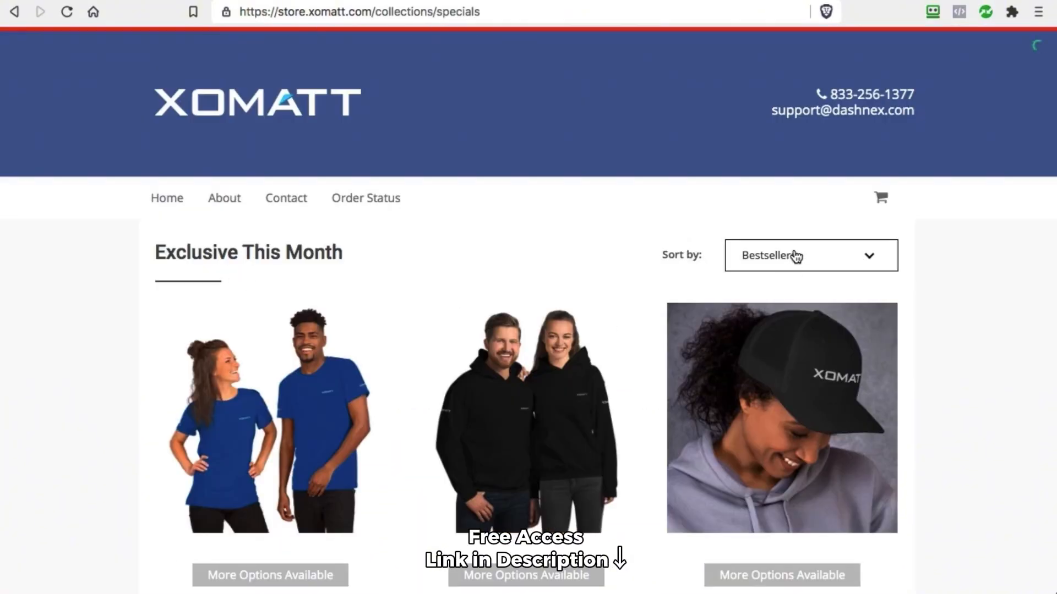
left_click(781, 251)
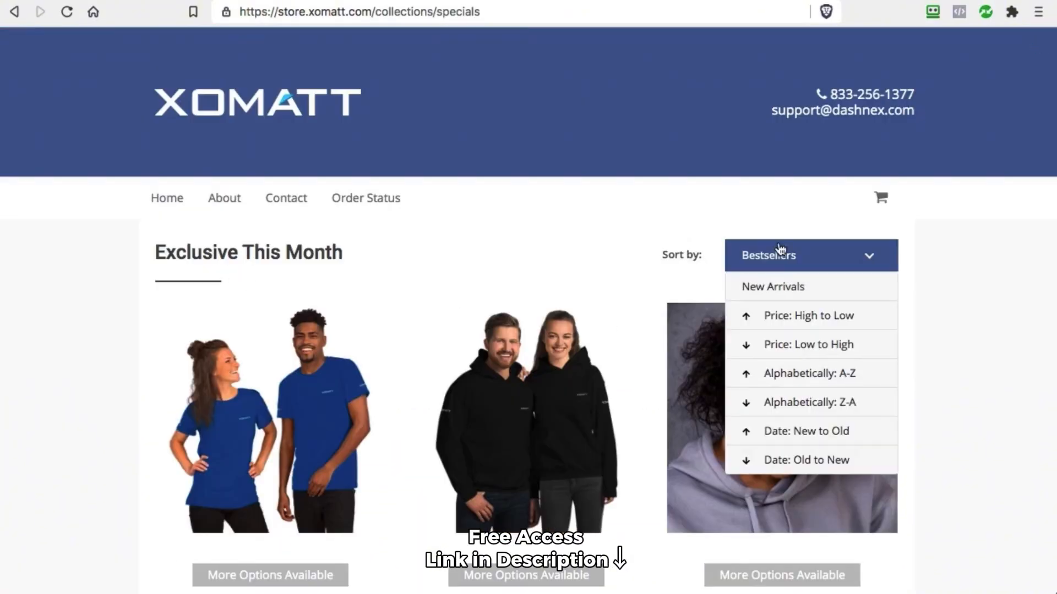
left_click(545, 247)
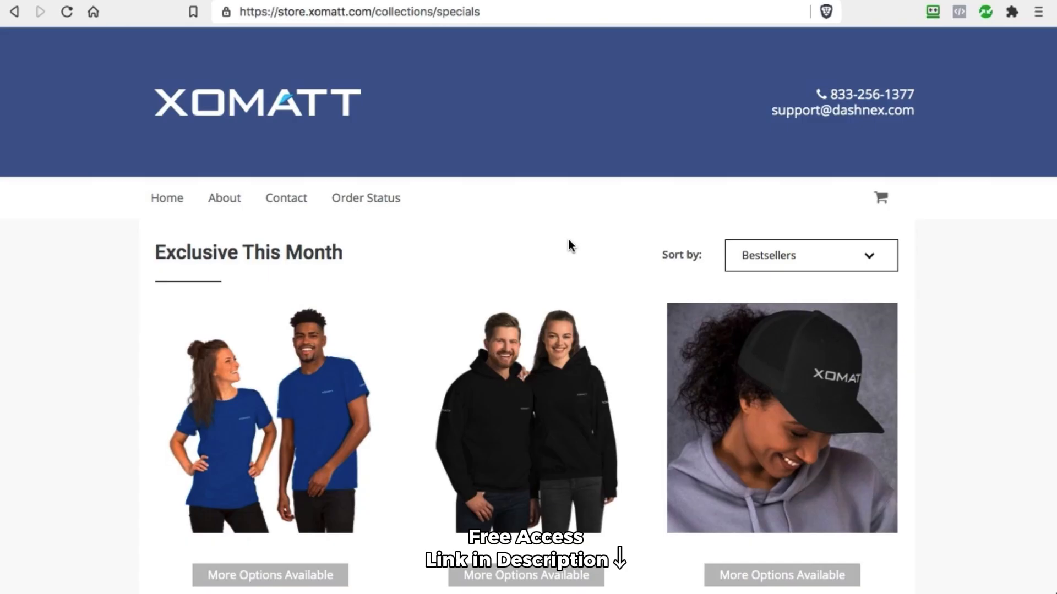
Return to the storefront home page and compare the plain product layout with the collection layout down to the footer
left_click(167, 198)
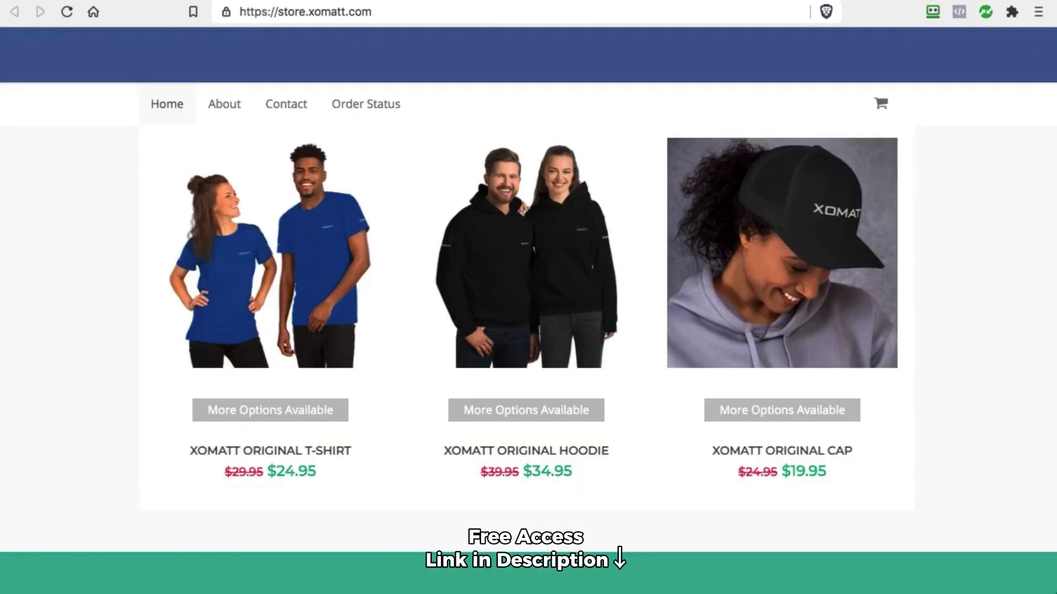
scroll(830, 164, "up", 3)
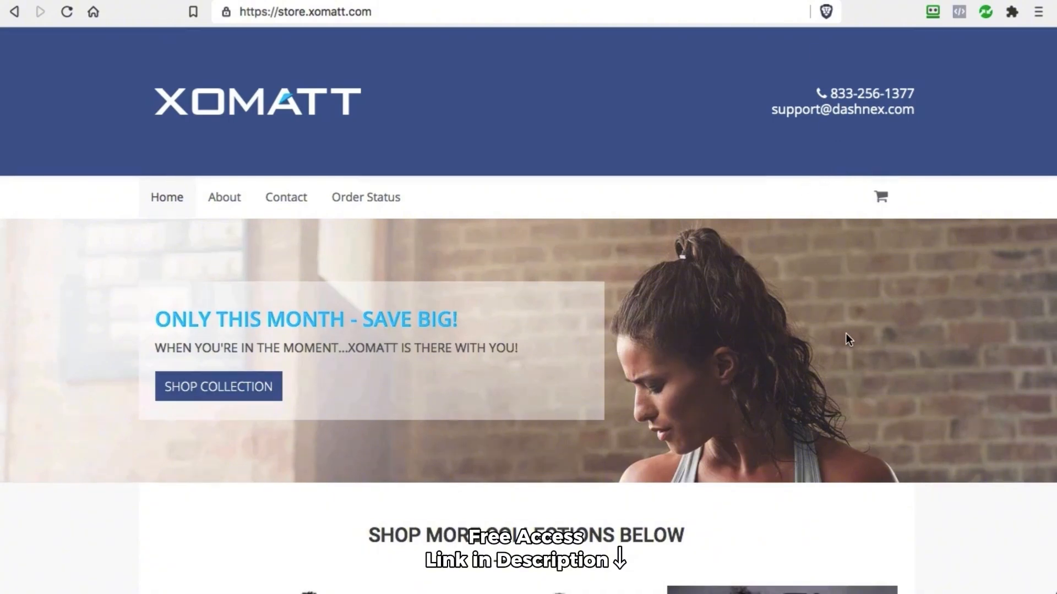
scroll(844, 335, "down", 6)
scroll(887, 330, "up", 7)
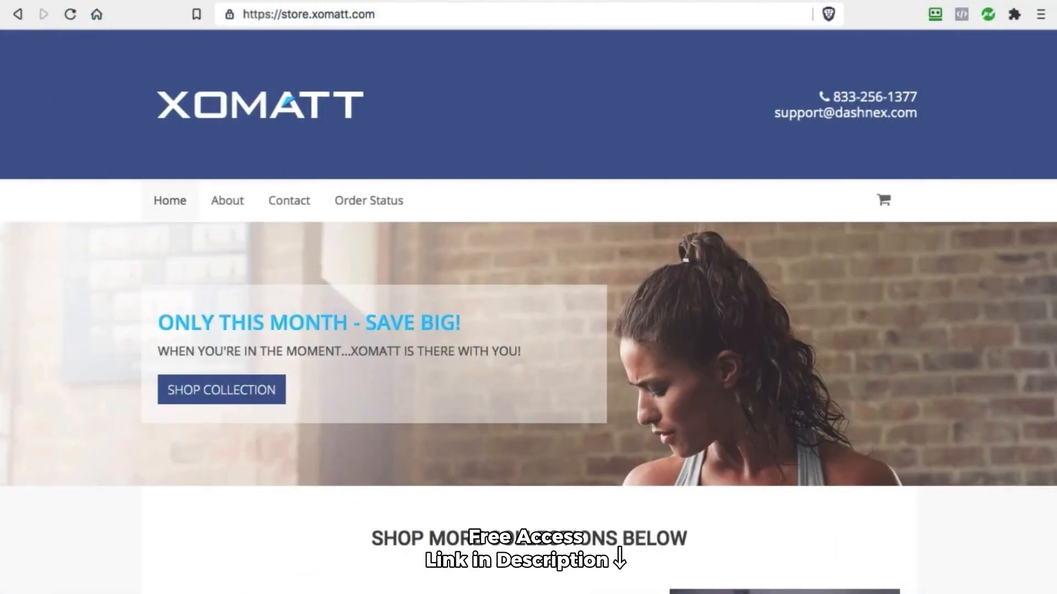
scroll(946, 195, "down", 6)
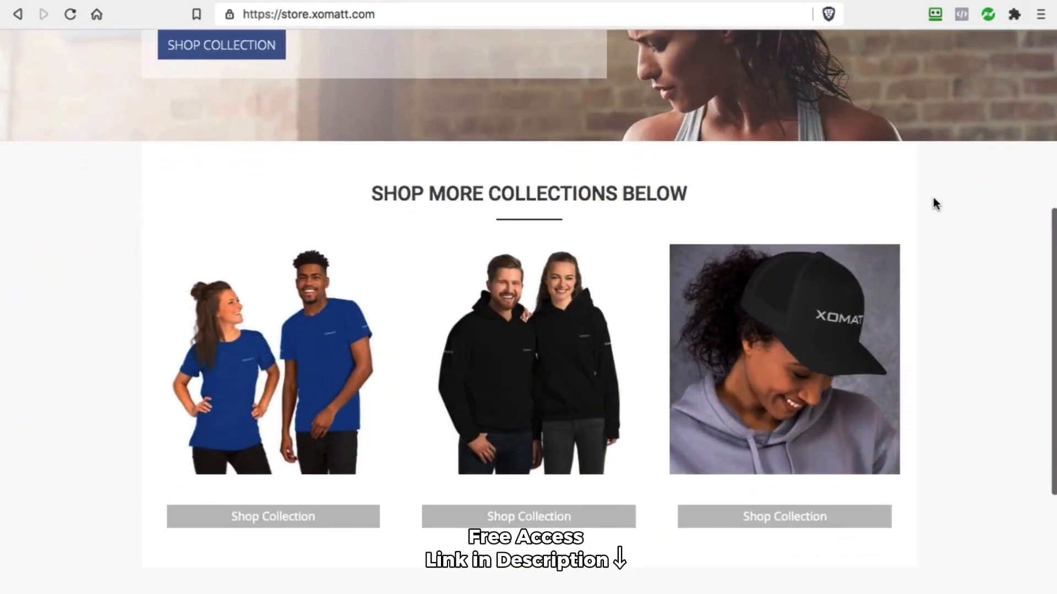
scroll(938, 234, "down", 3)
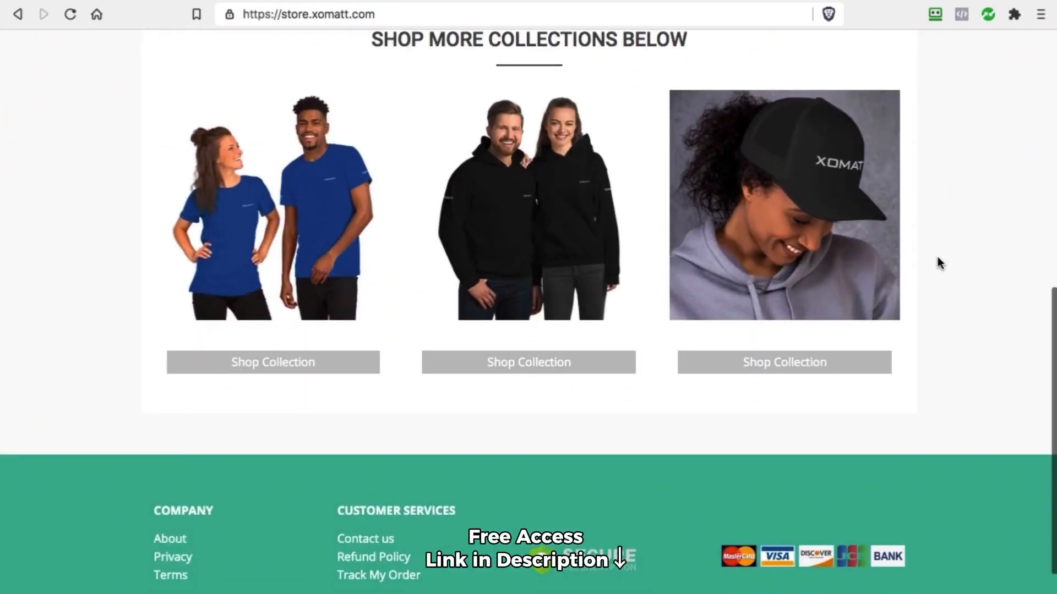
scroll(937, 257, "up", 9)
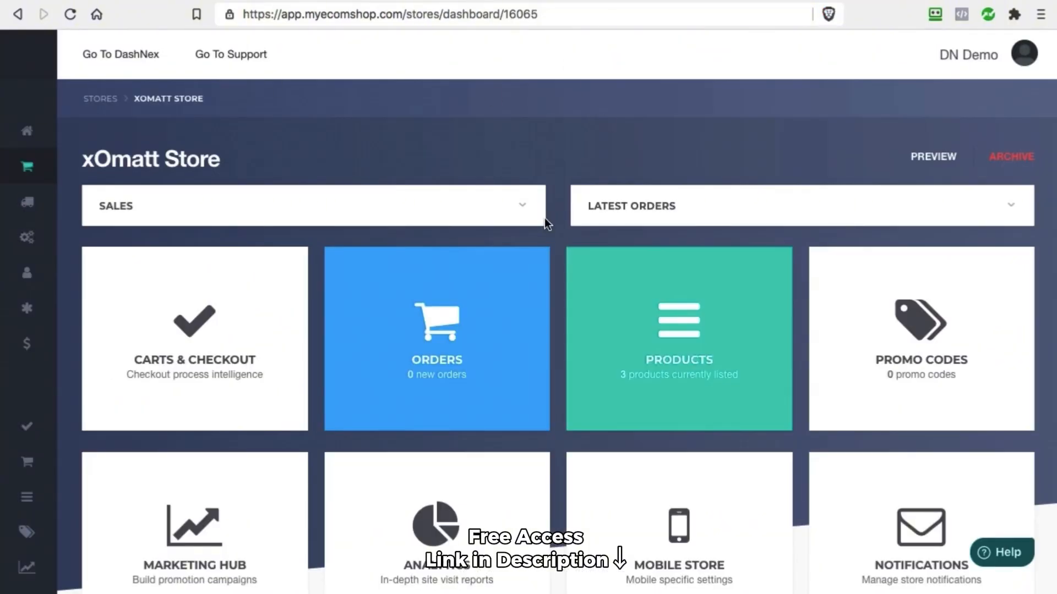
Open the products feeds page from the xOmatt Store's product list
left_click(675, 308)
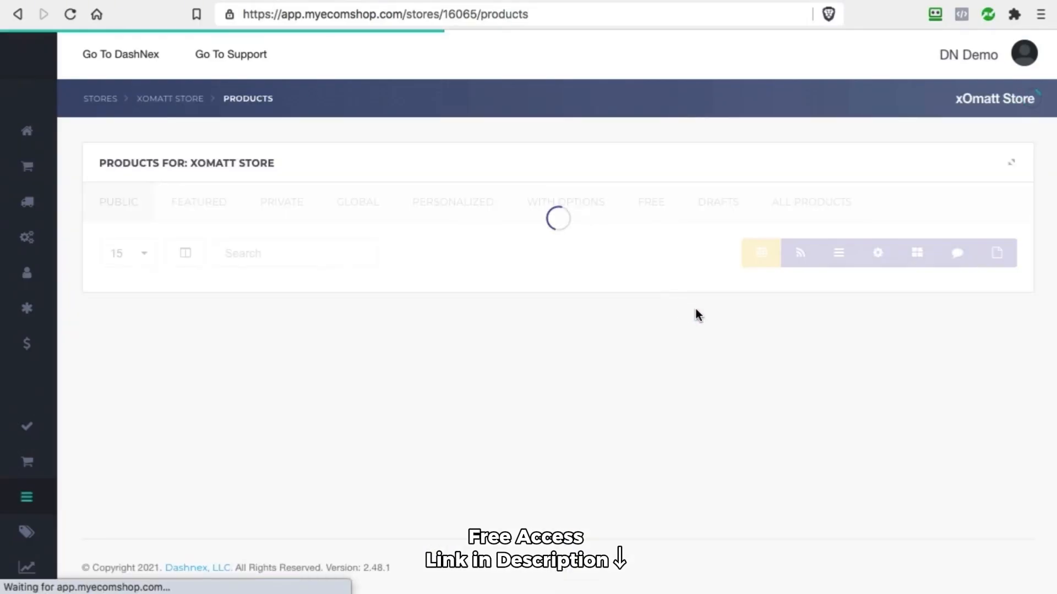
left_click(799, 256)
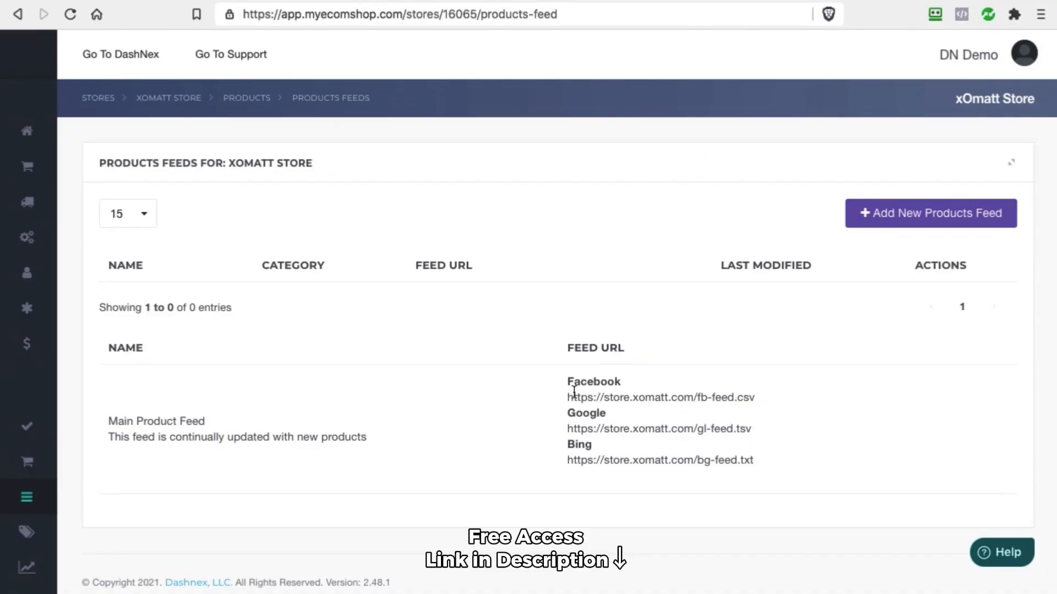
Review the main feed's Facebook, Google and Bing URLs and the options for a new products feed based on the Collections group
left_click_drag(568, 380, 770, 475)
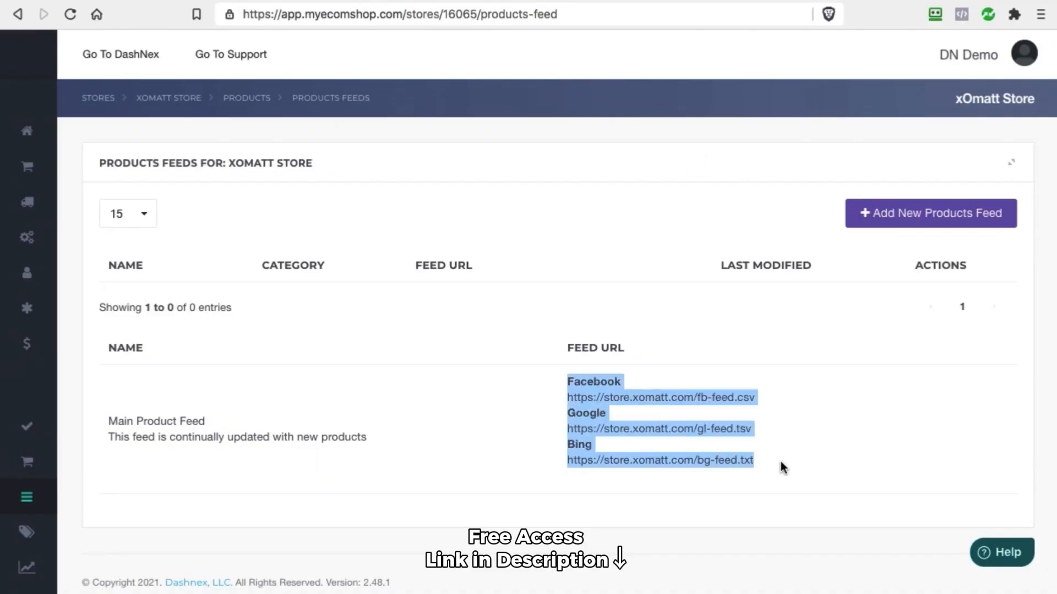
left_click(793, 404)
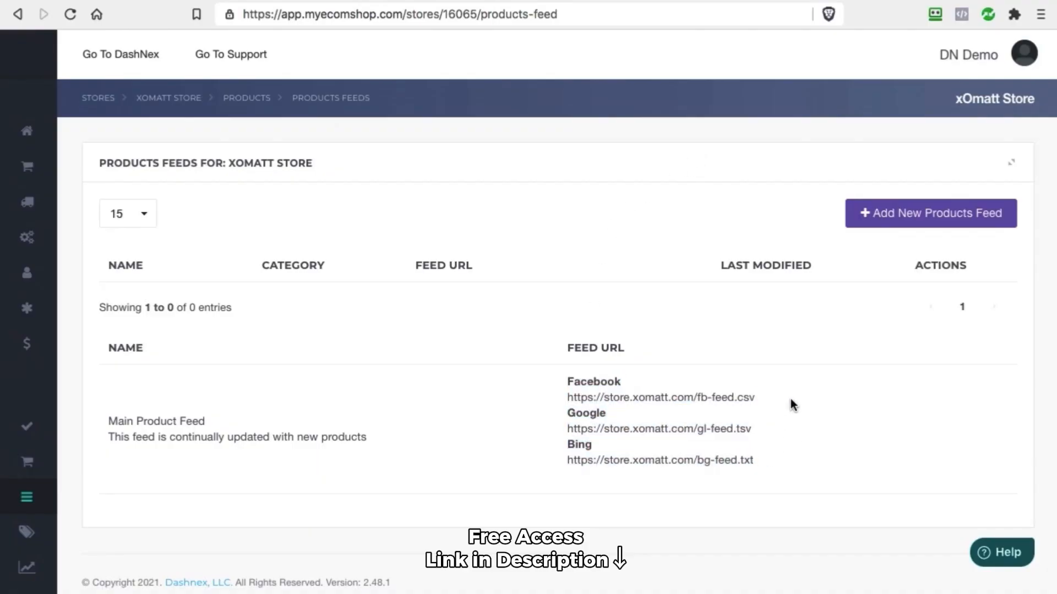
left_click(909, 219)
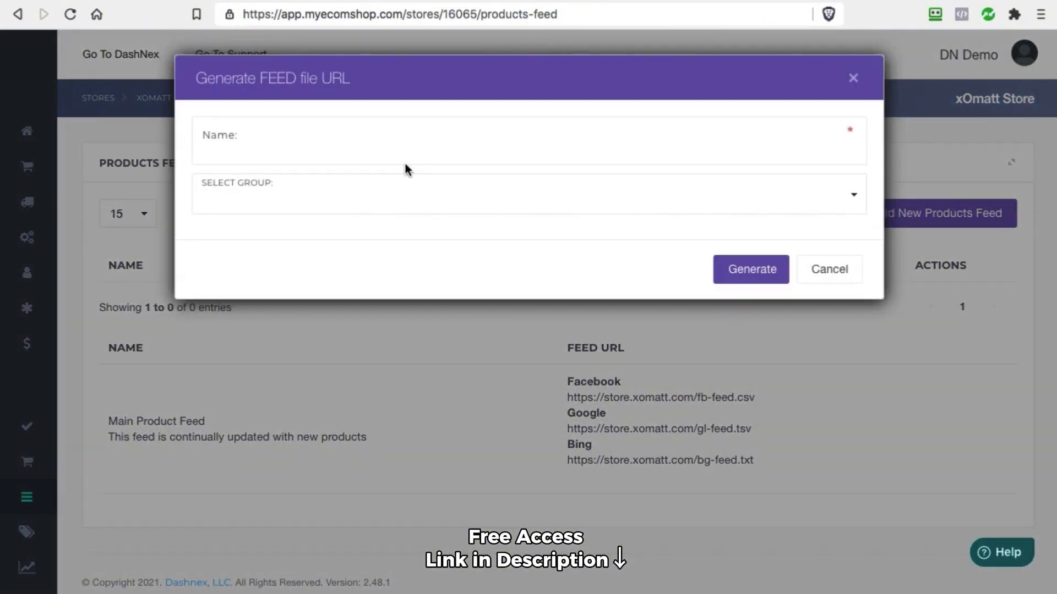
left_click(363, 194)
left_click(321, 213)
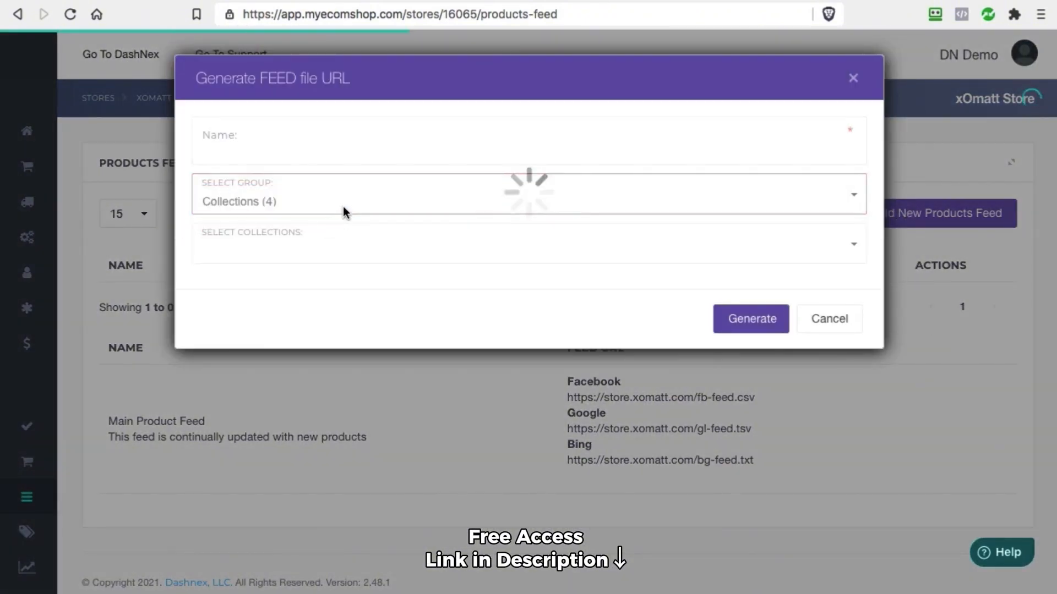
left_click(342, 252)
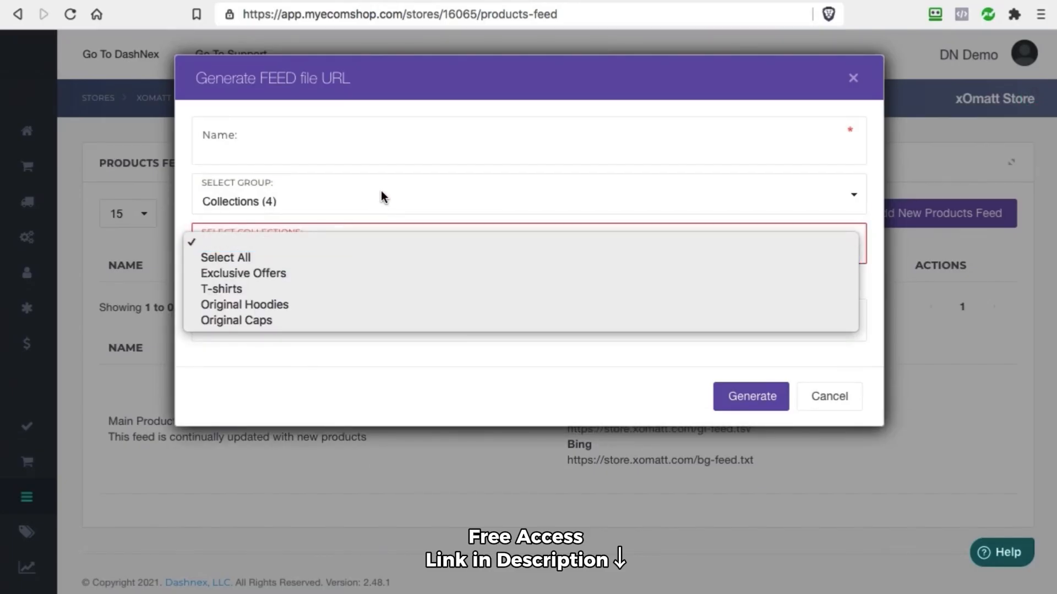
left_click(310, 146)
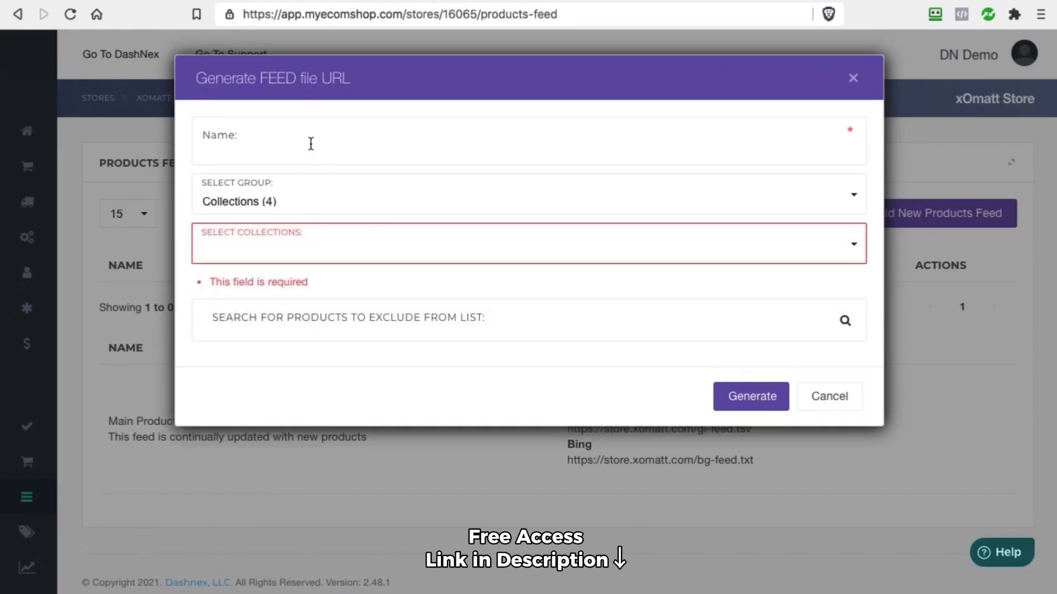
left_click(305, 148)
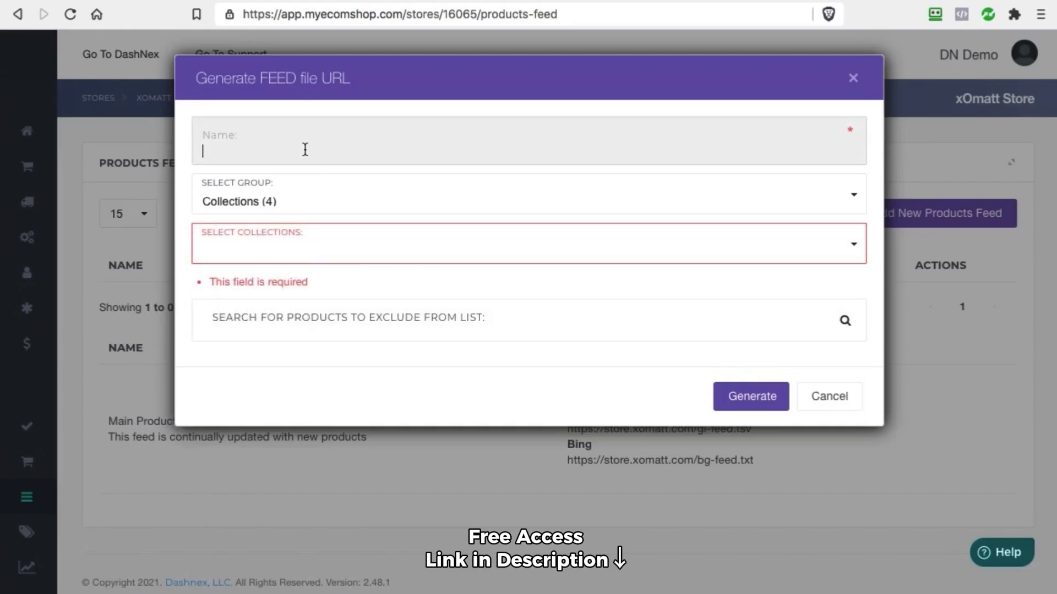
left_click(295, 259)
left_click(347, 161)
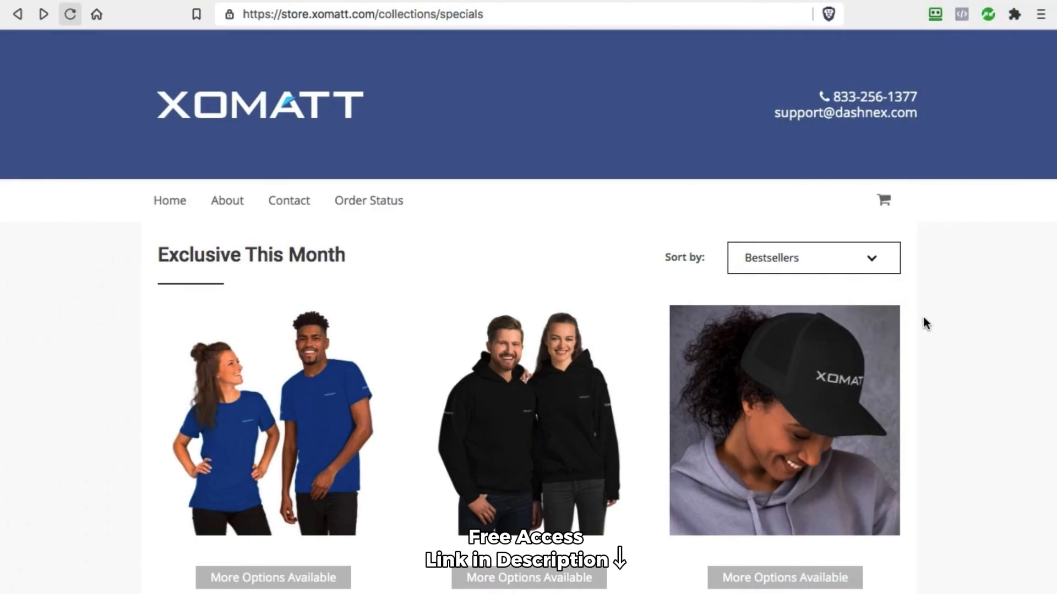
Open the xOmatt Original Cap from the storefront's Exclusive This Month collection and add the Single option to the cart
scroll(922, 323, "down", 3)
left_click(821, 292)
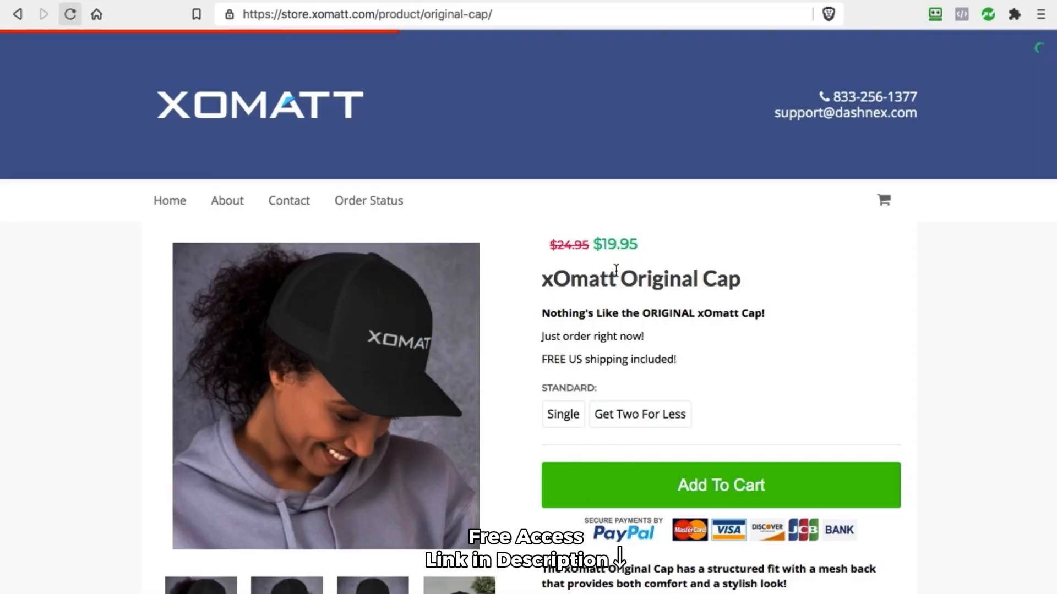
left_click(563, 417)
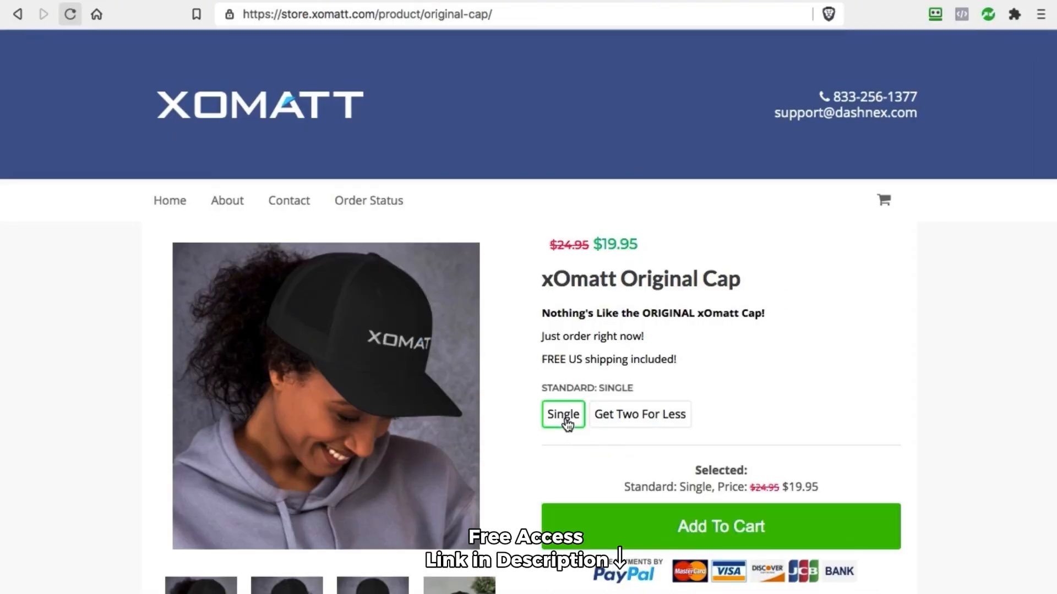
scroll(788, 449, "down", 3)
left_click(709, 388)
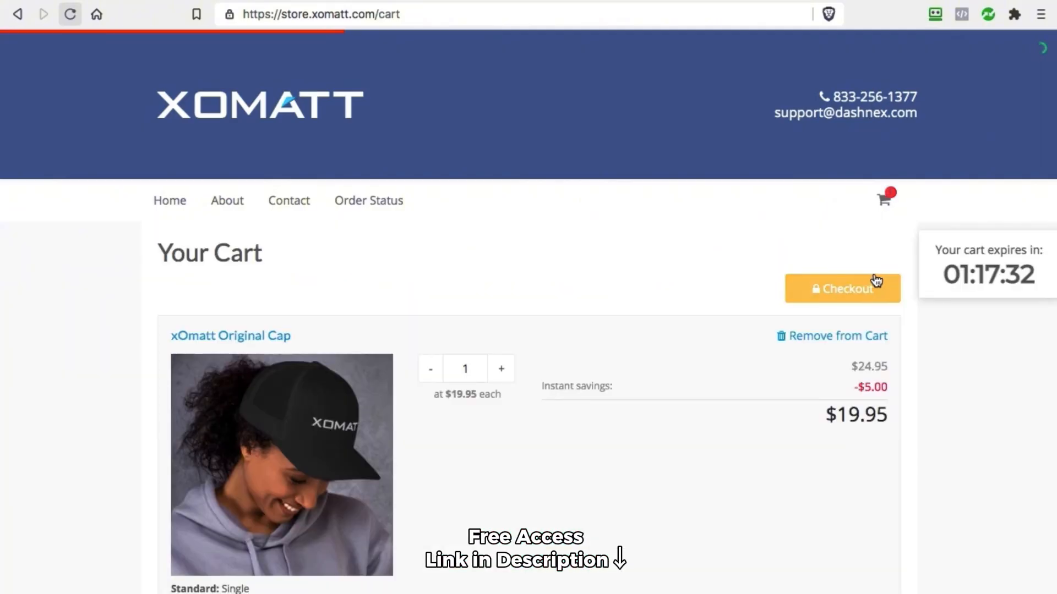
Review the cart, proceed to checkout and look over the customer details form and order summary
scroll(716, 242, "down", 3)
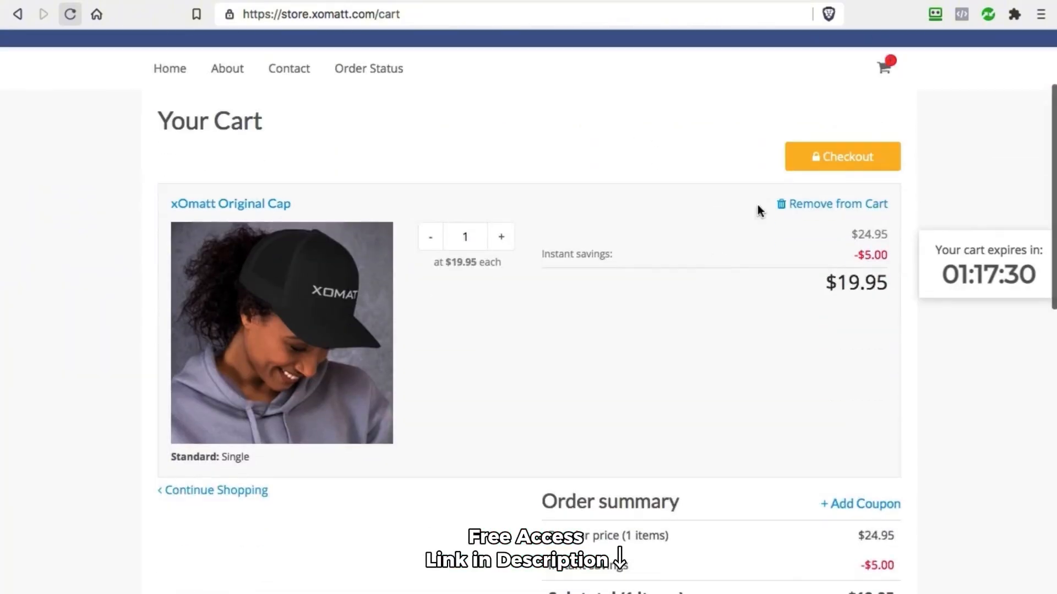
scroll(754, 385, "down", 5)
left_click(835, 361)
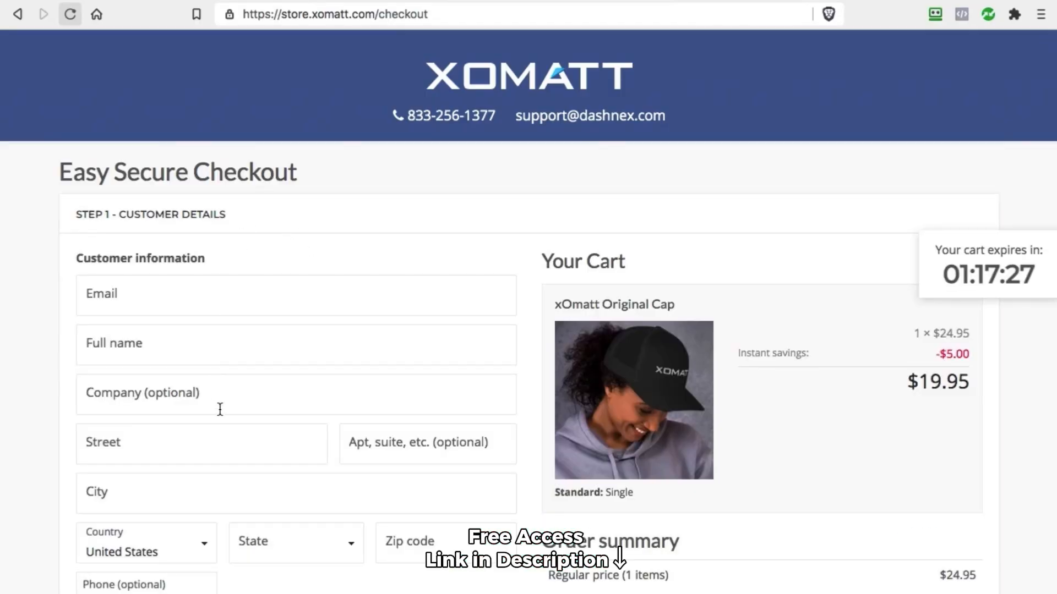
scroll(226, 413, "down", 5)
scroll(472, 414, "up", 5)
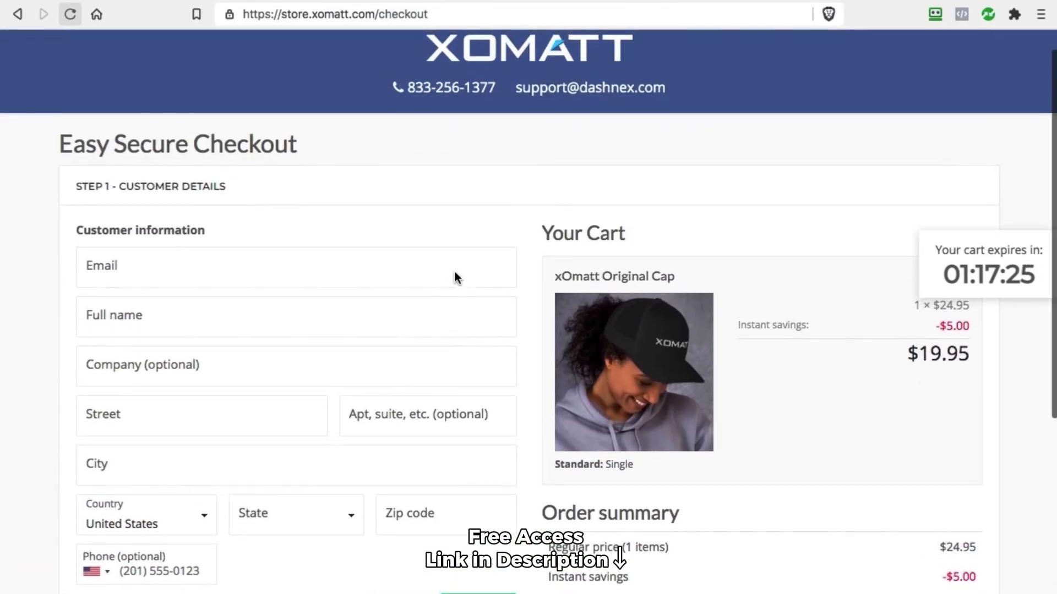
scroll(465, 275, "up", 1)
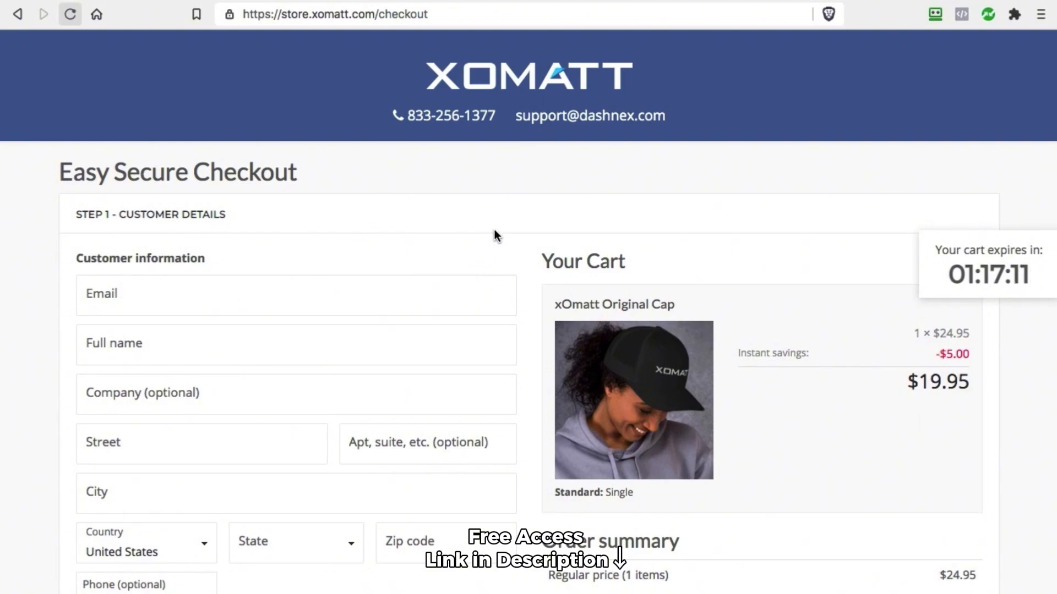
scroll(553, 212, "down", 3)
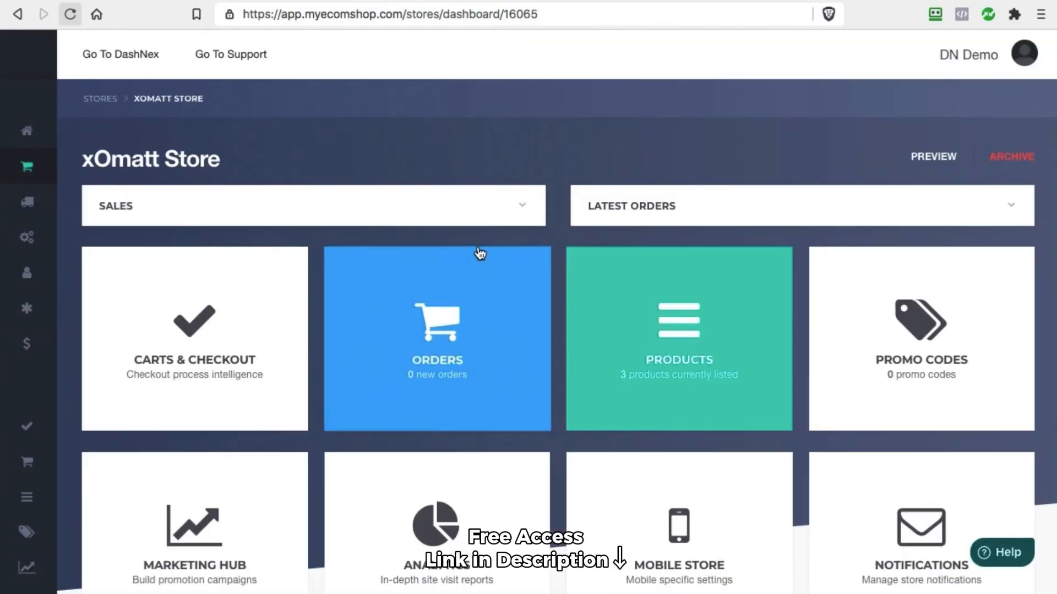
Open the Abandonment Lab in the xOmatt Store's Marketing Hub and toggle the status of the Default notification campaign
scroll(481, 255, "down", 3)
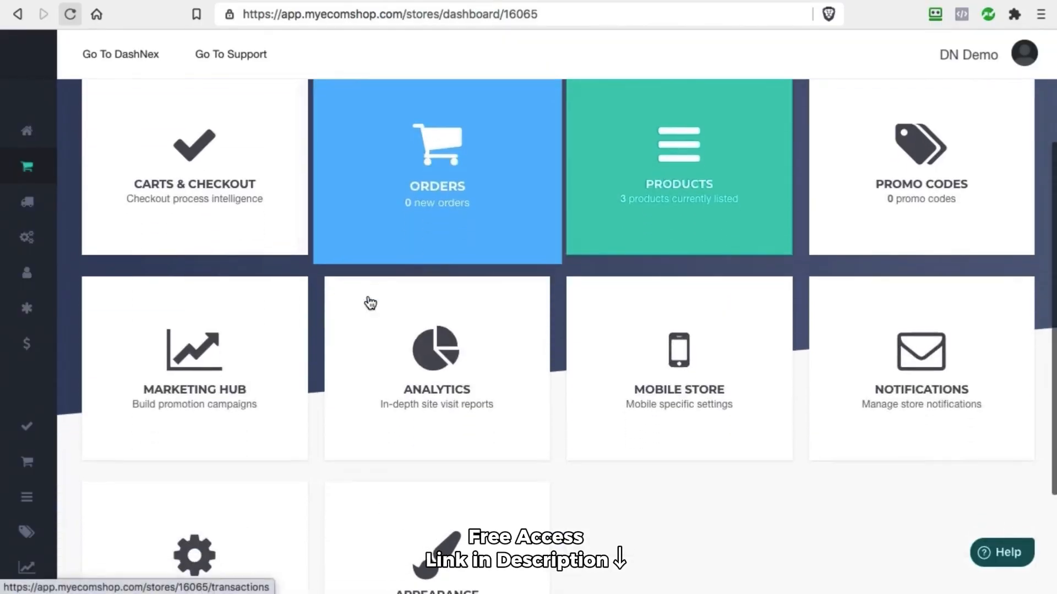
left_click(205, 360)
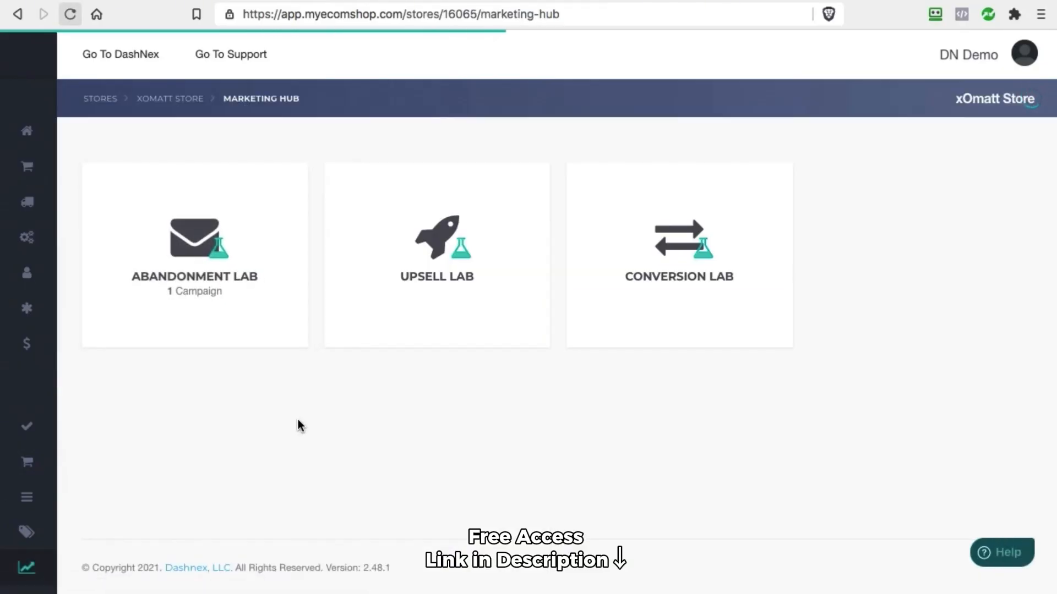
left_click(213, 270)
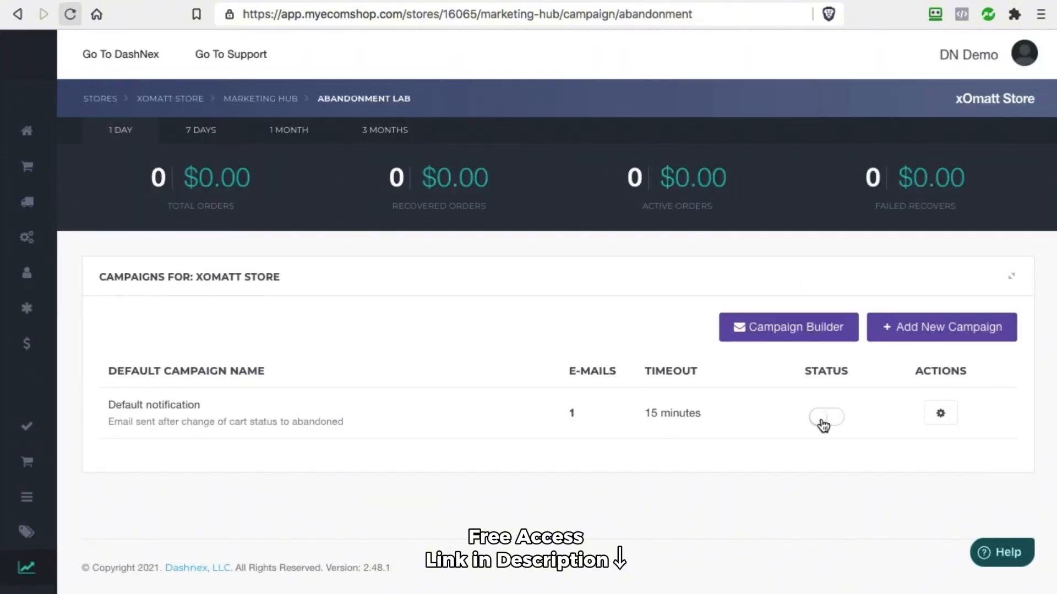
left_click(823, 421)
Start a new abandonment message from the Blank template in the Campaign Builder and review the available layout elements
left_click(791, 332)
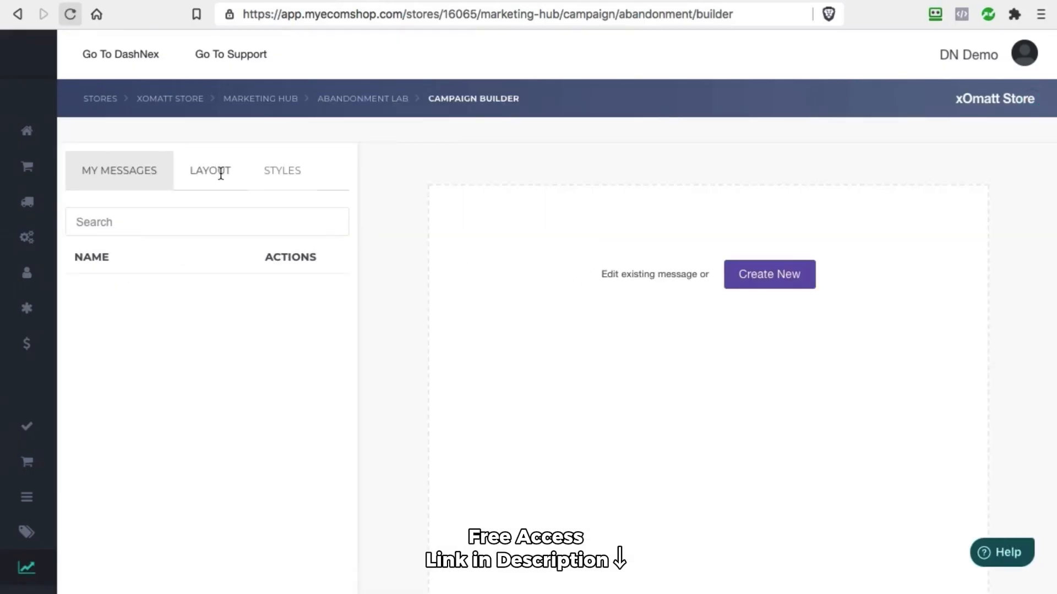
left_click(774, 276)
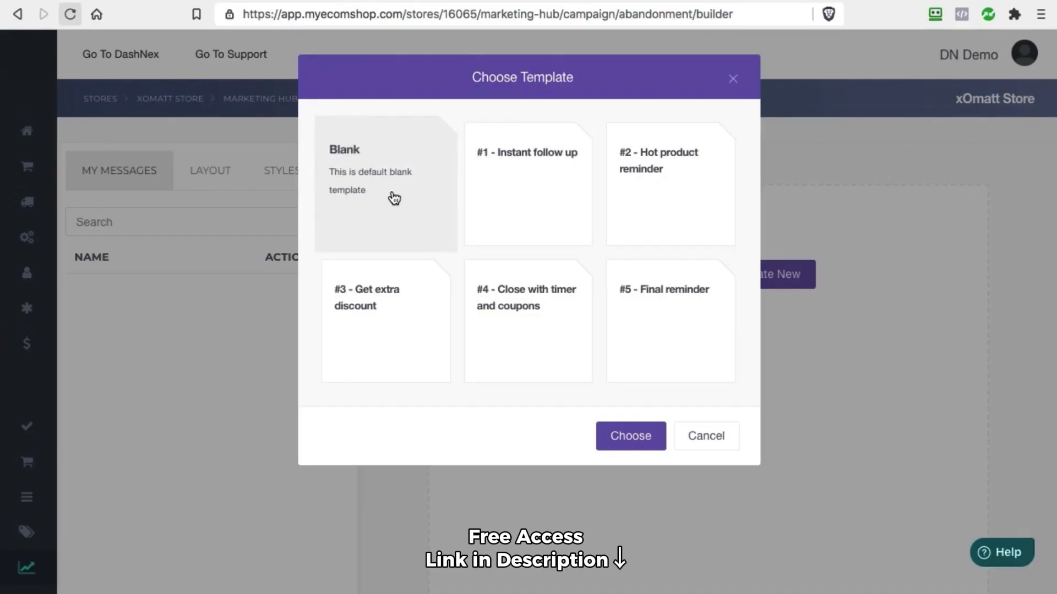
left_click(630, 429)
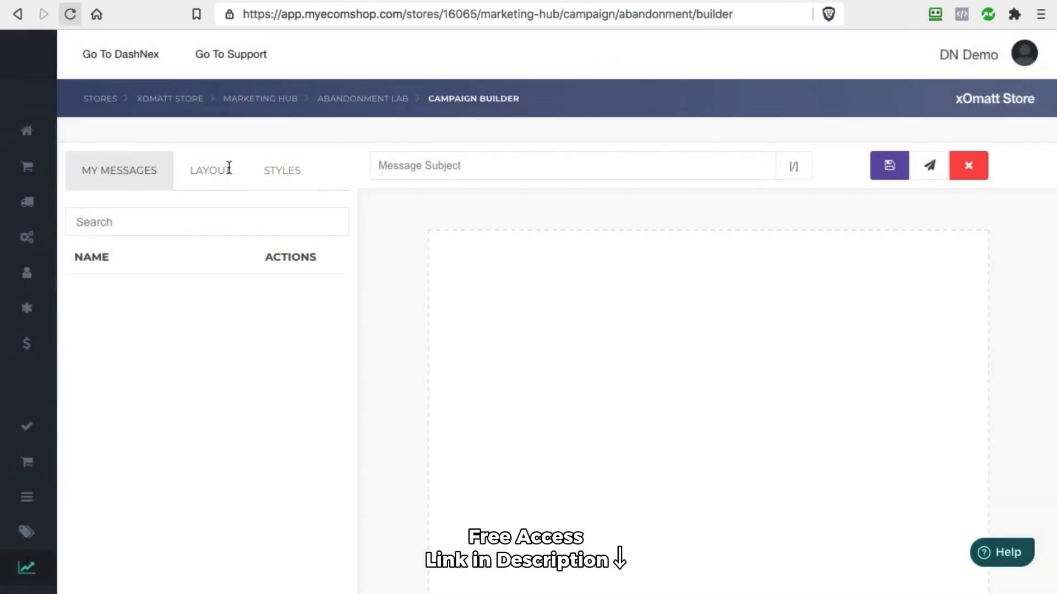
left_click(210, 169)
scroll(651, 280, "down", 2)
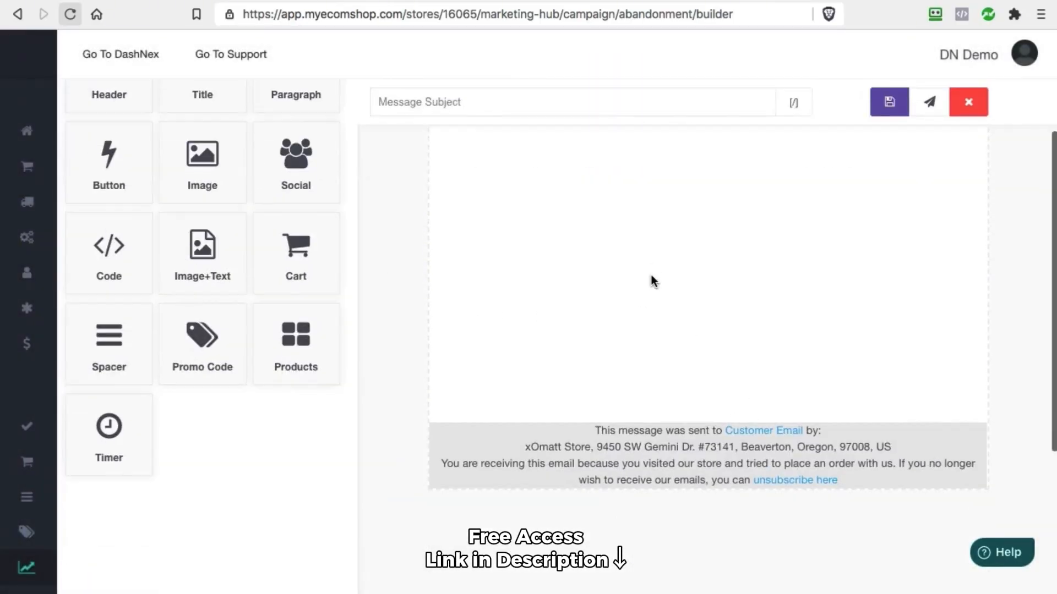
scroll(481, 329, "up", 2)
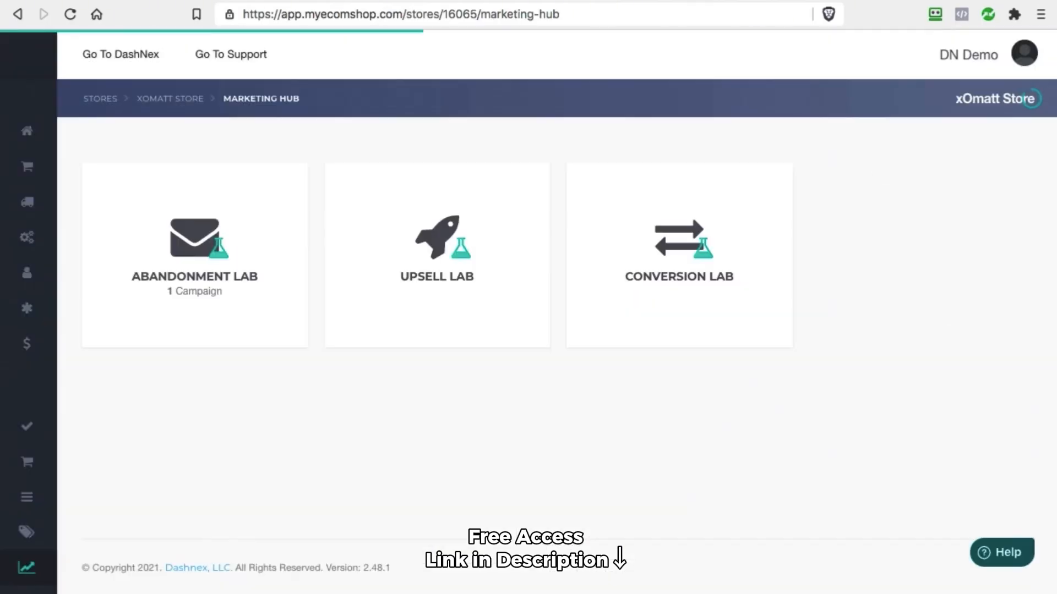
Open the Upsell Lab's post-purchase upsells and revisit the storefront checkout page to see where an order is completed
left_click(457, 245)
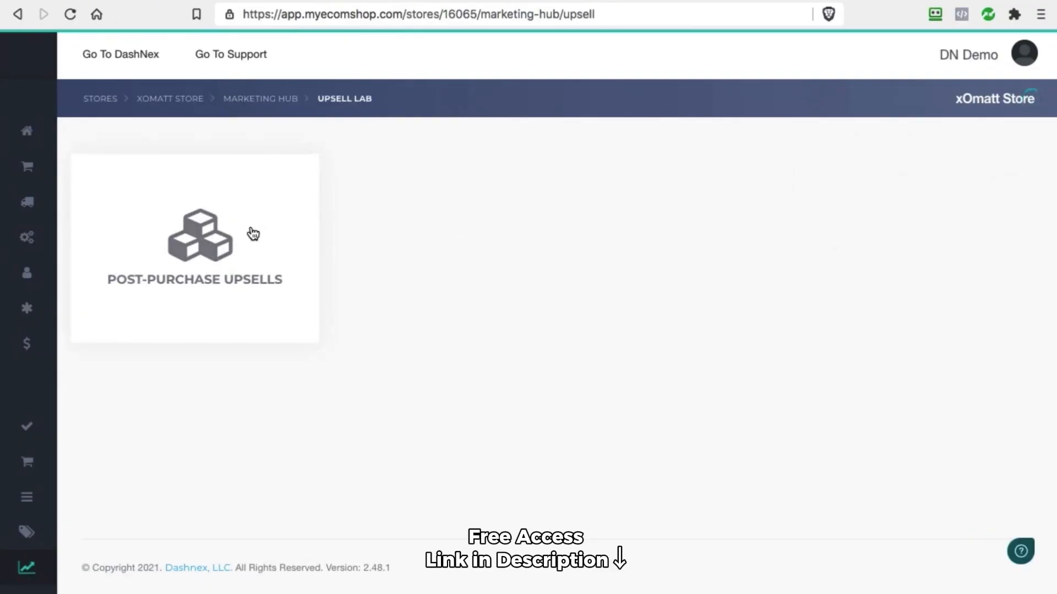
left_click(253, 234)
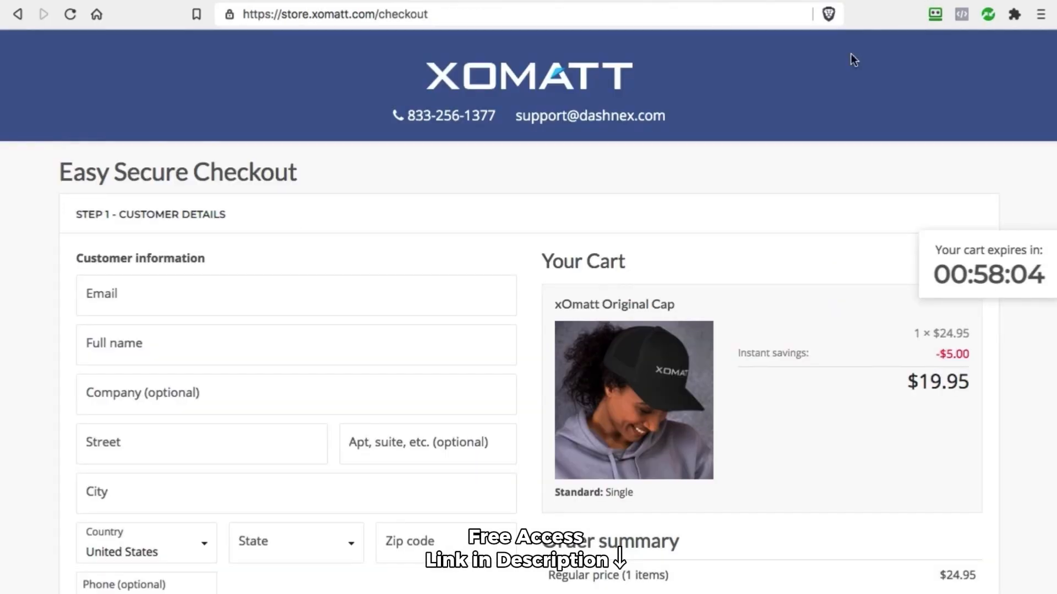
scroll(682, 460, "down", 1)
scroll(677, 429, "down", 3)
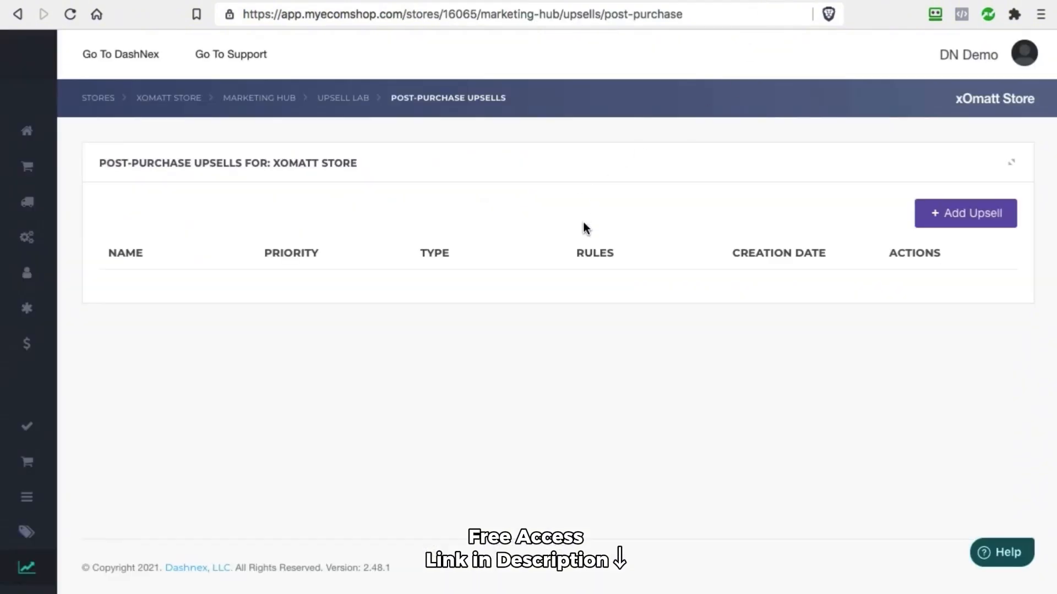
Start a new DoubleIt post-purchase upsell and name it "DoubleIT"
left_click(948, 222)
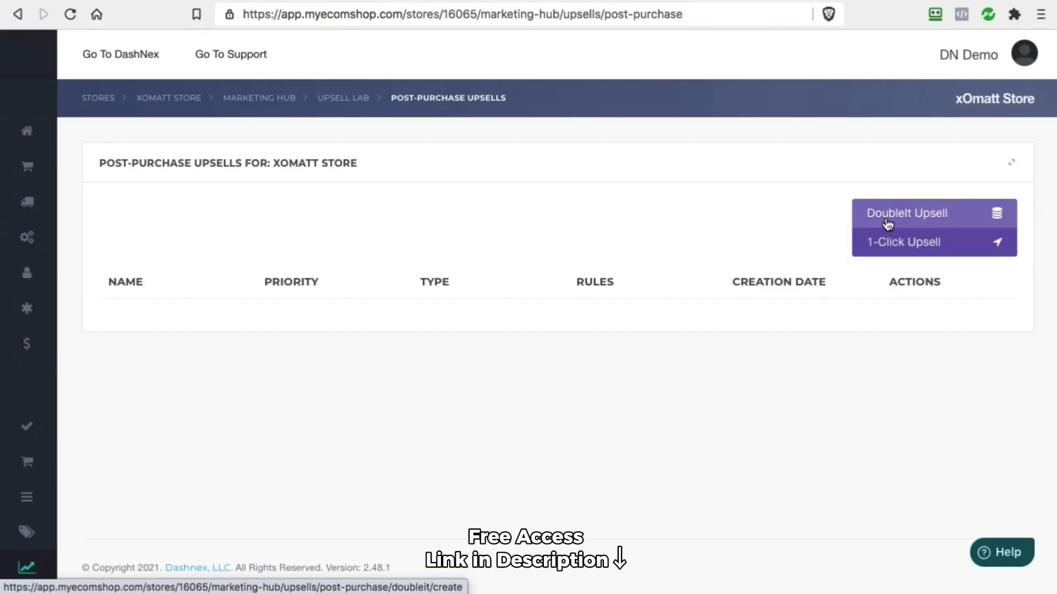
left_click(904, 215)
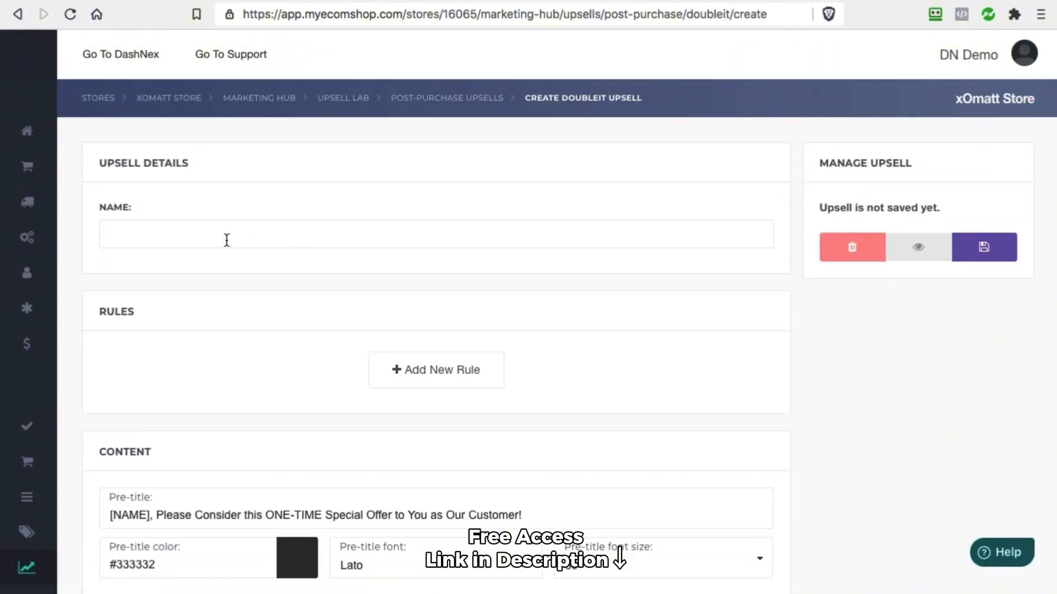
left_click(184, 232)
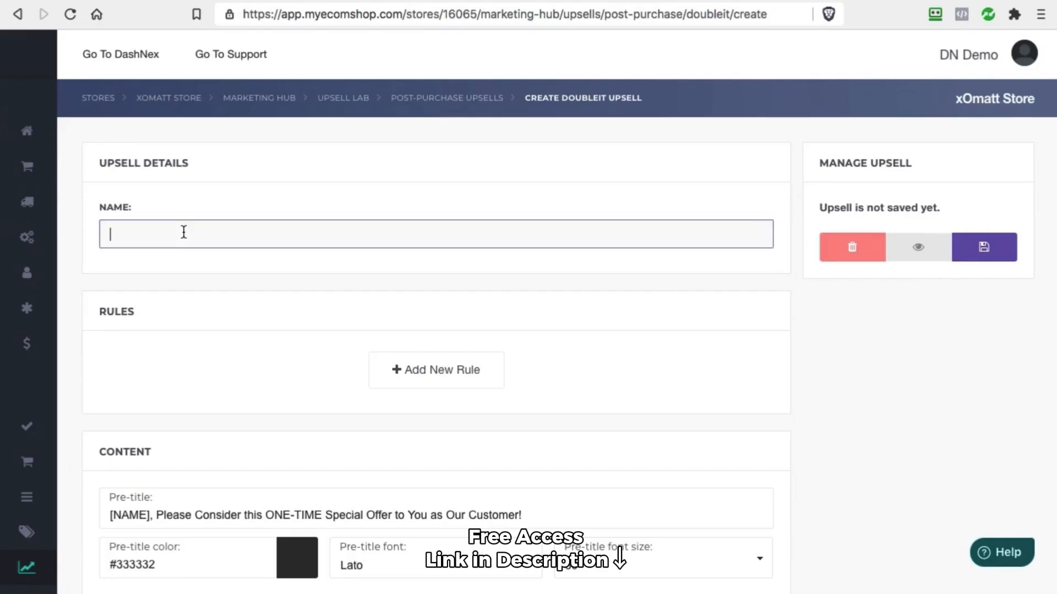
type("DoubleIT")
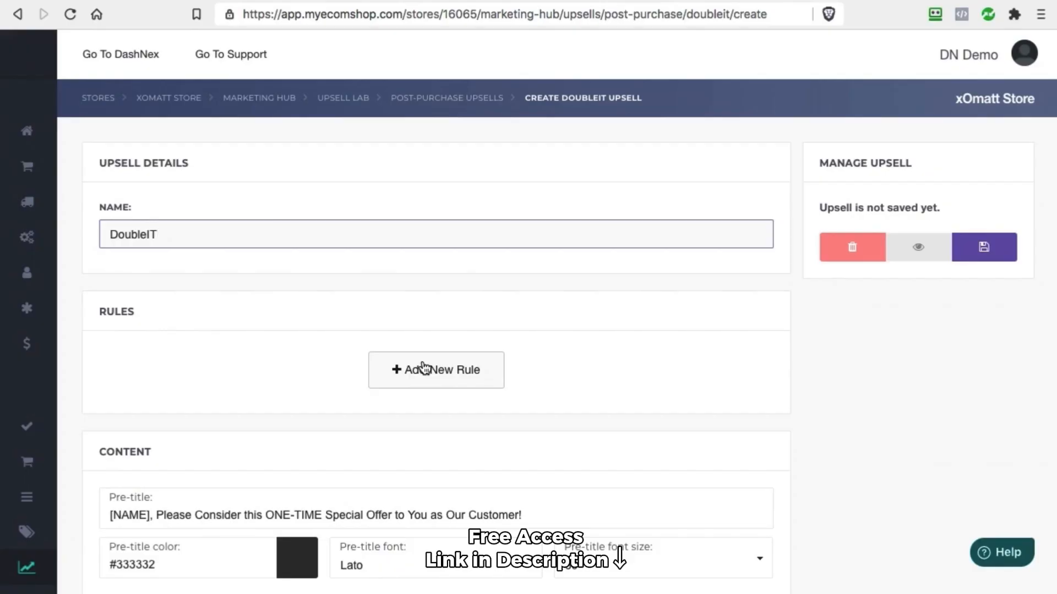
Add a Range Value Condition rule to the DoubleIT upsell
scroll(423, 363, "down", 2)
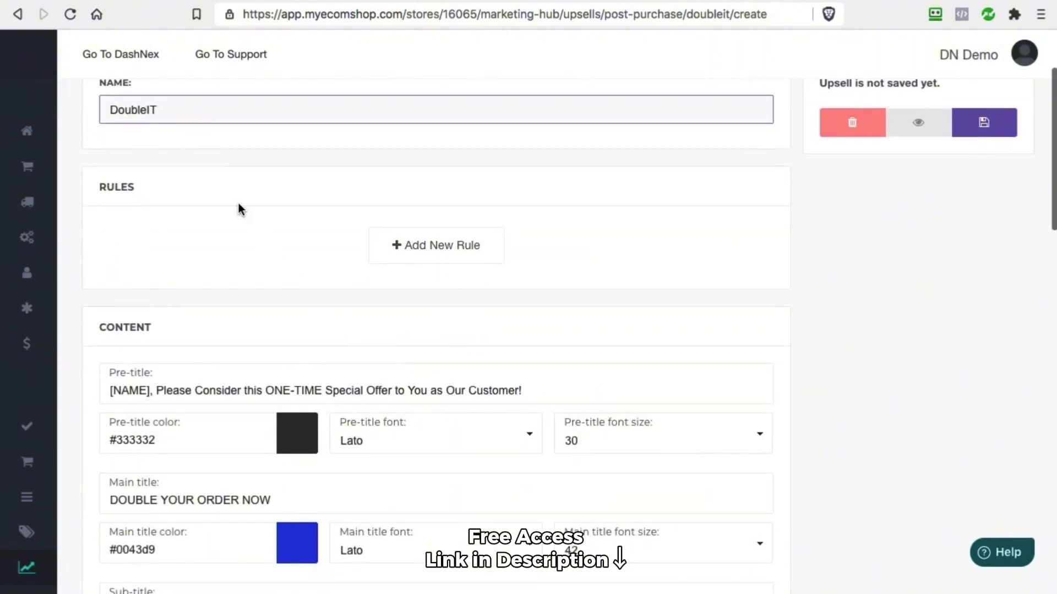
double_click(185, 113)
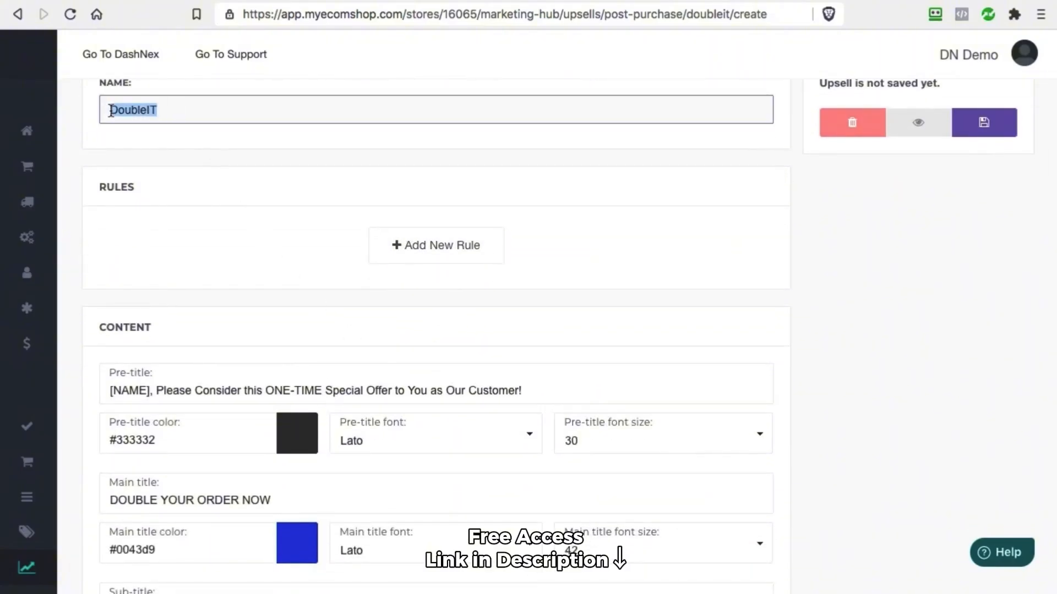
left_click(168, 148)
left_click(451, 255)
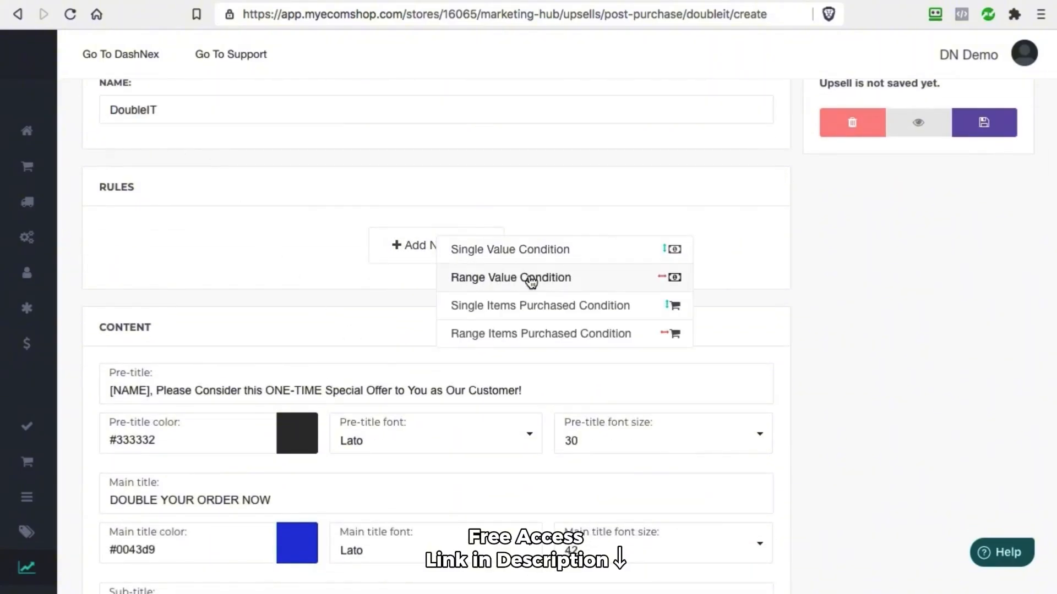
left_click(464, 276)
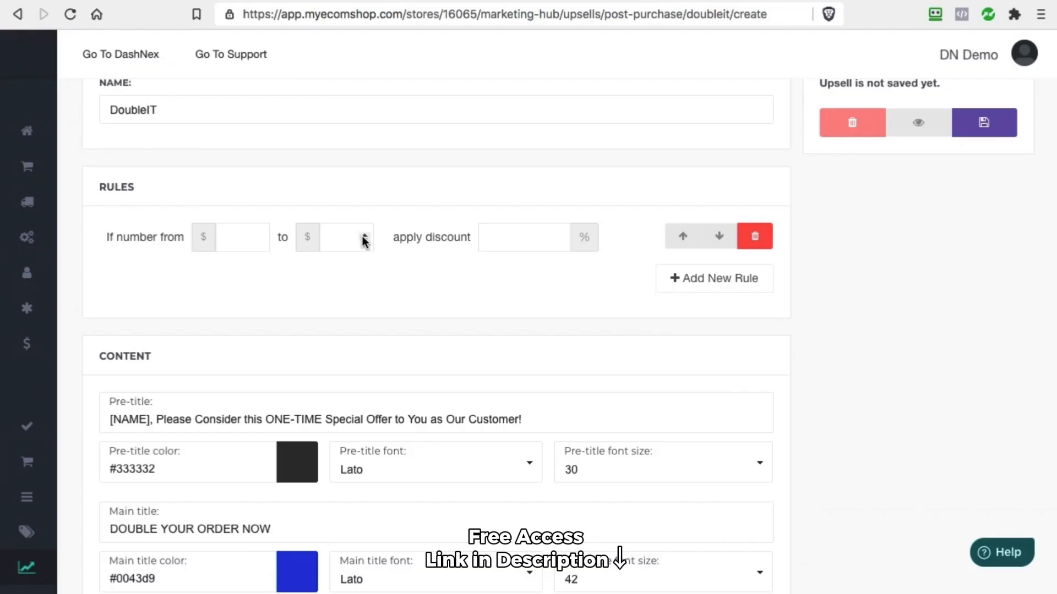
Set the range rule to apply a 15% discount to orders from $15 to $100
left_click(235, 236)
type("1")
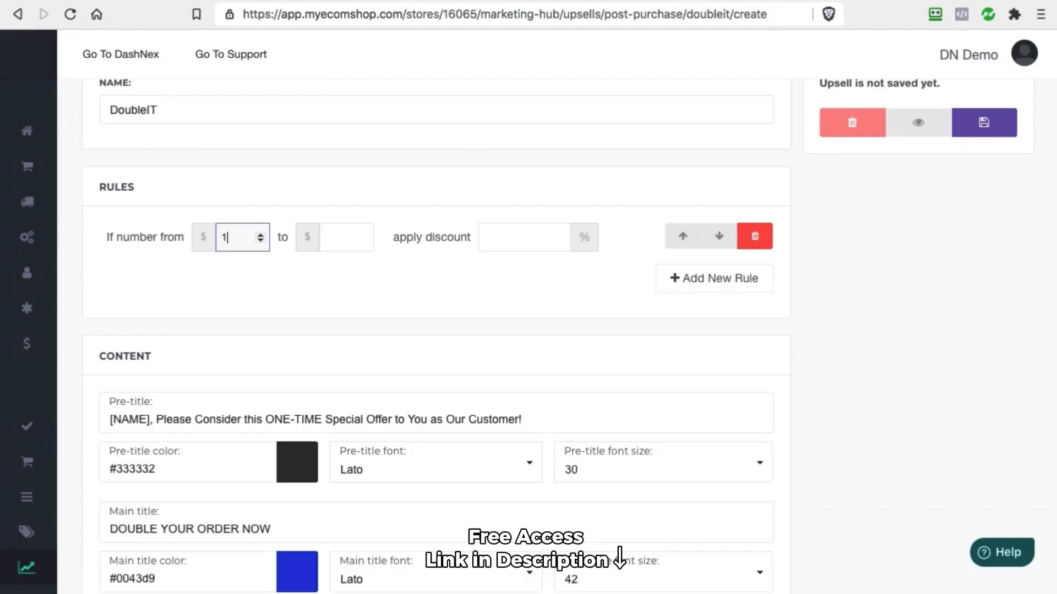
type("5")
left_click(351, 248)
type("100")
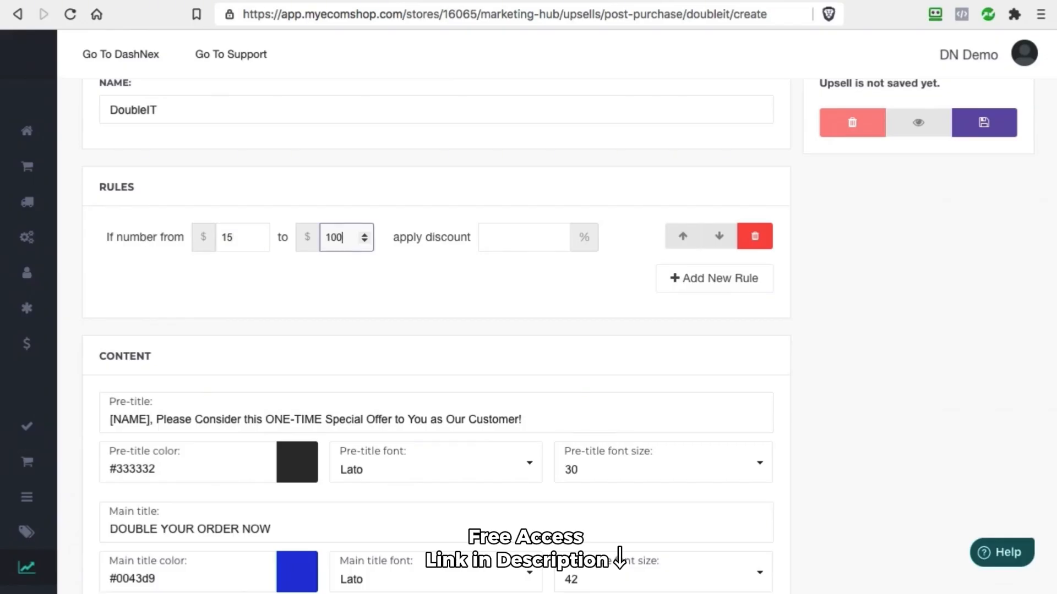
left_click(481, 292)
left_click(503, 236)
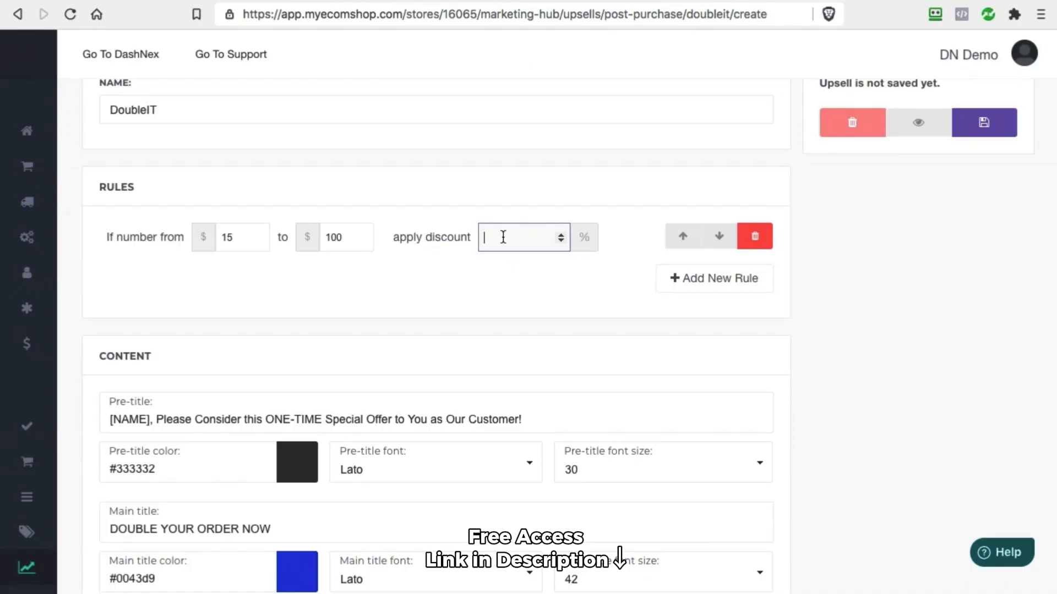
type("15")
left_click(527, 283)
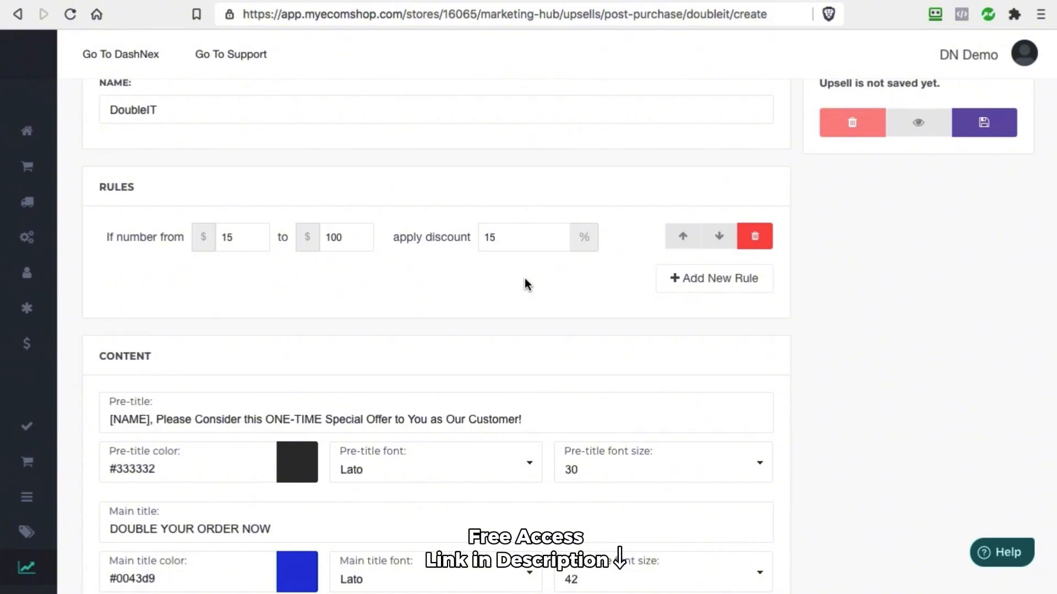
Review the available rule condition types and the upsell's content, timer and warning message settings
left_click(709, 283)
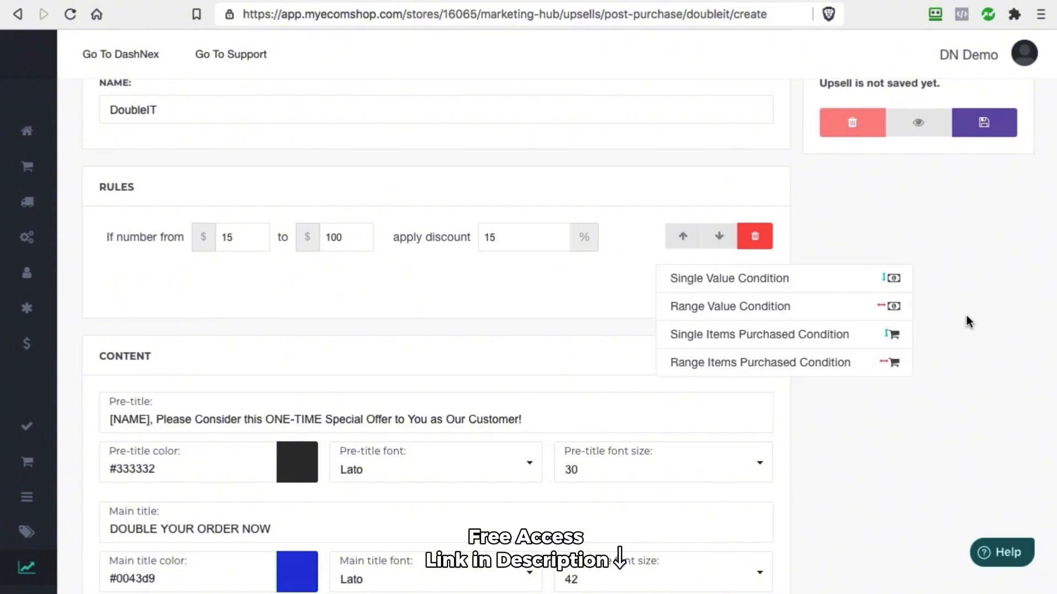
left_click(837, 220)
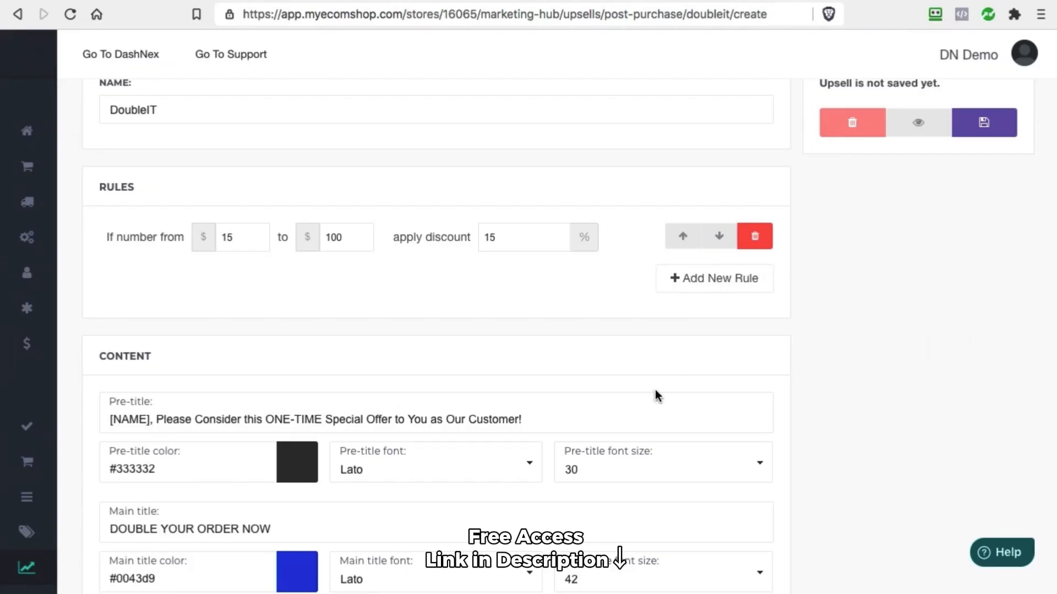
scroll(605, 388, "down", 3)
scroll(515, 368, "up", 4)
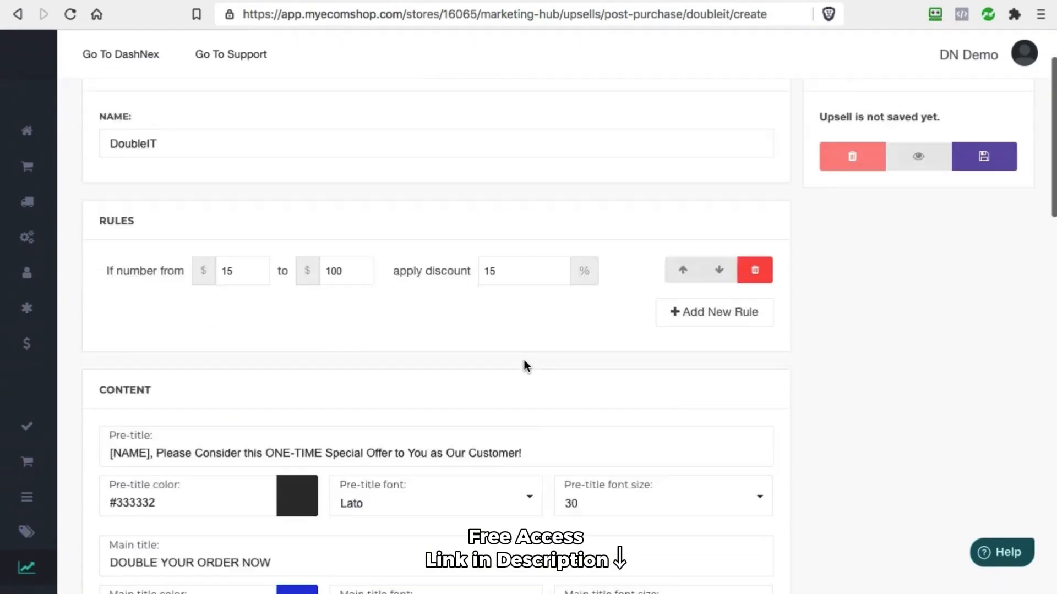
scroll(526, 366, "down", 1)
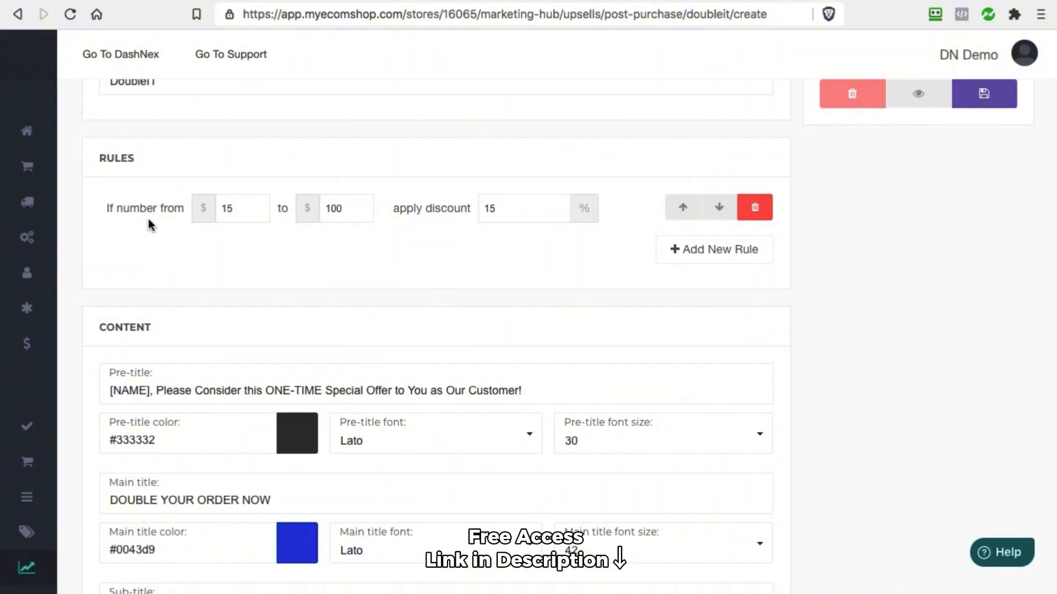
scroll(207, 245, "up", 1)
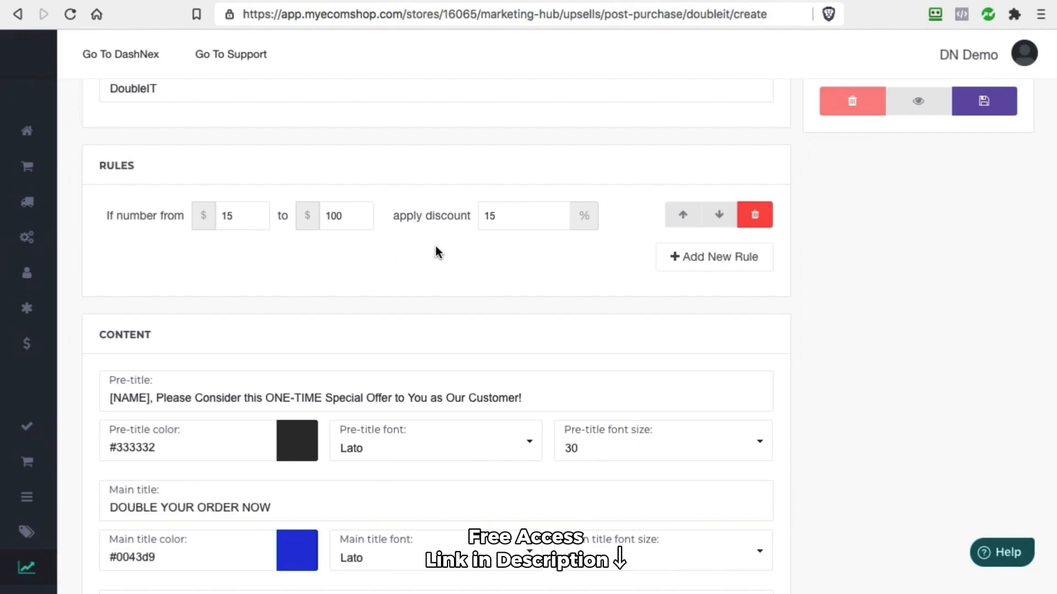
scroll(526, 318, "down", 5)
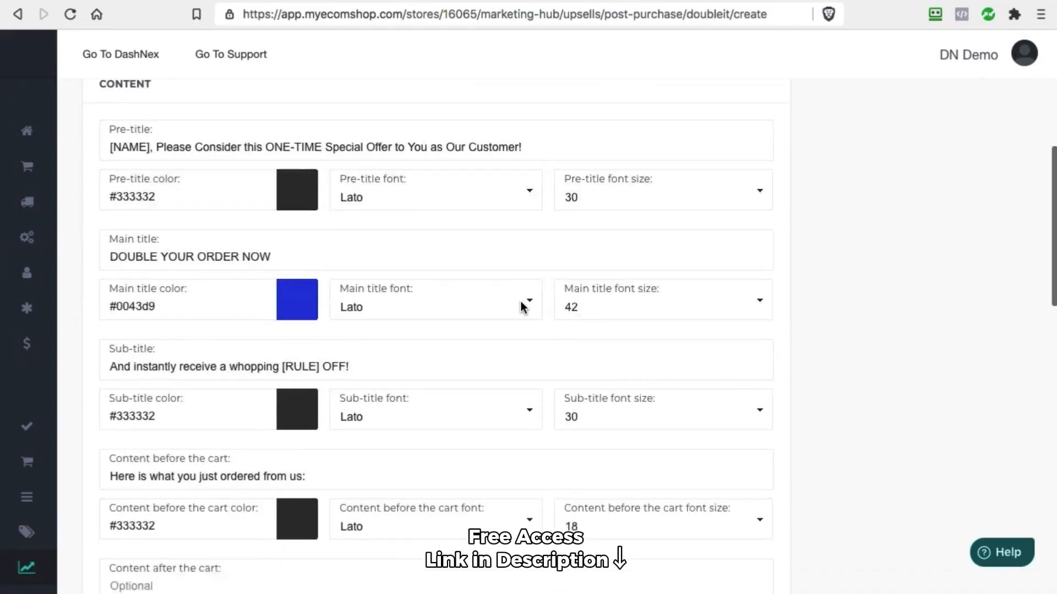
scroll(365, 184, "down", 15)
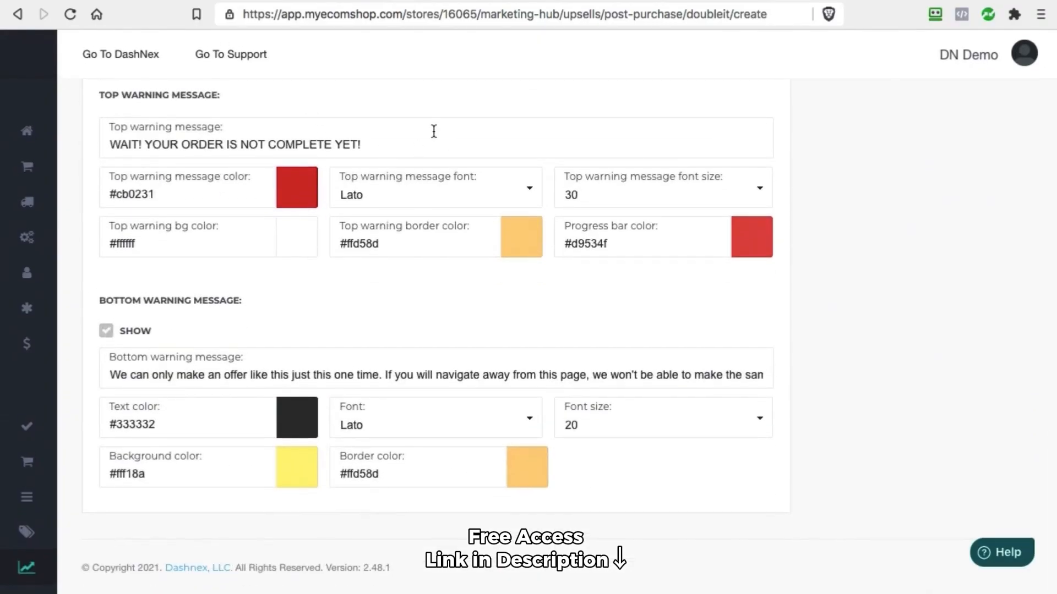
scroll(440, 220, "up", 15)
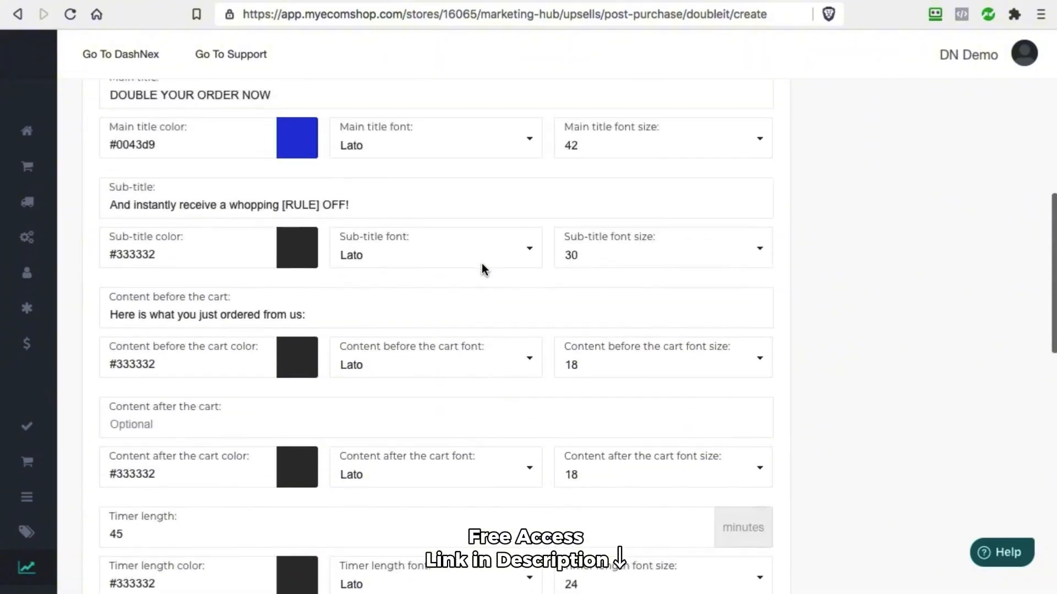
scroll(482, 263, "up", 1)
scroll(644, 242, "up", 8)
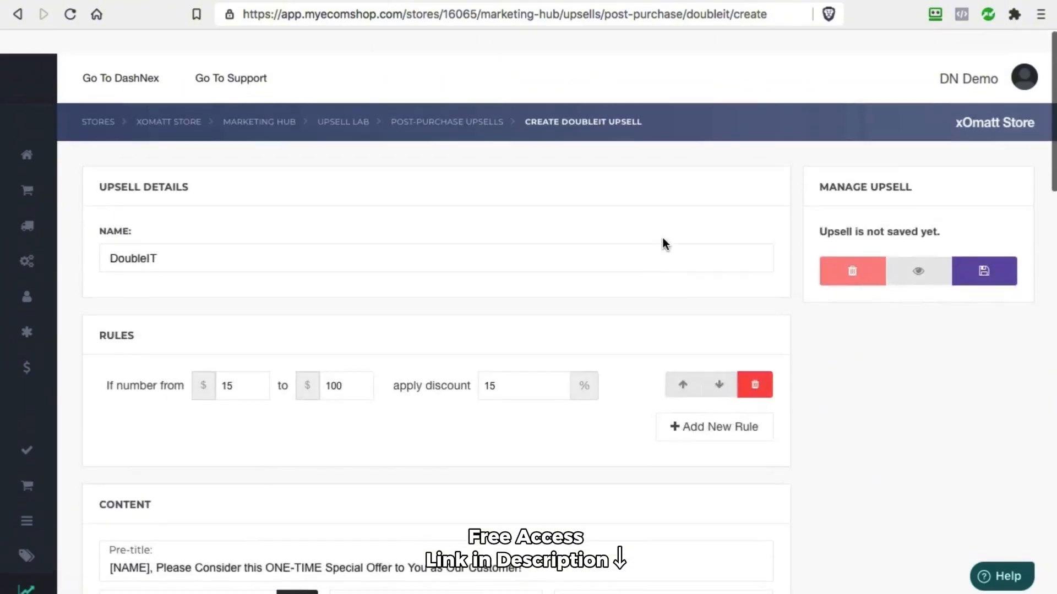
Save the DoubleIT upsell and open its storefront preview
left_click(984, 247)
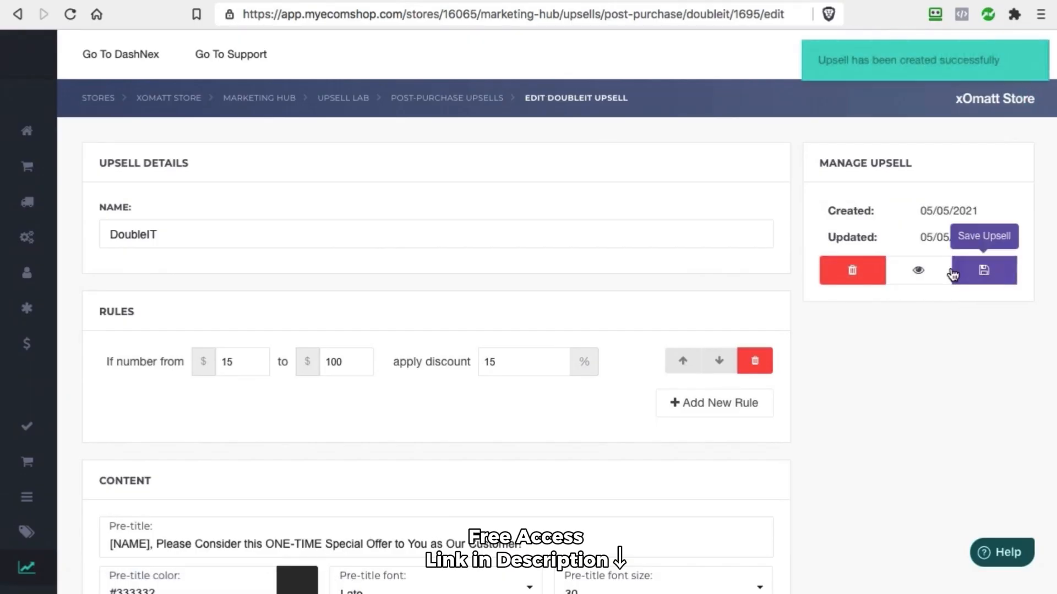
left_click(923, 269)
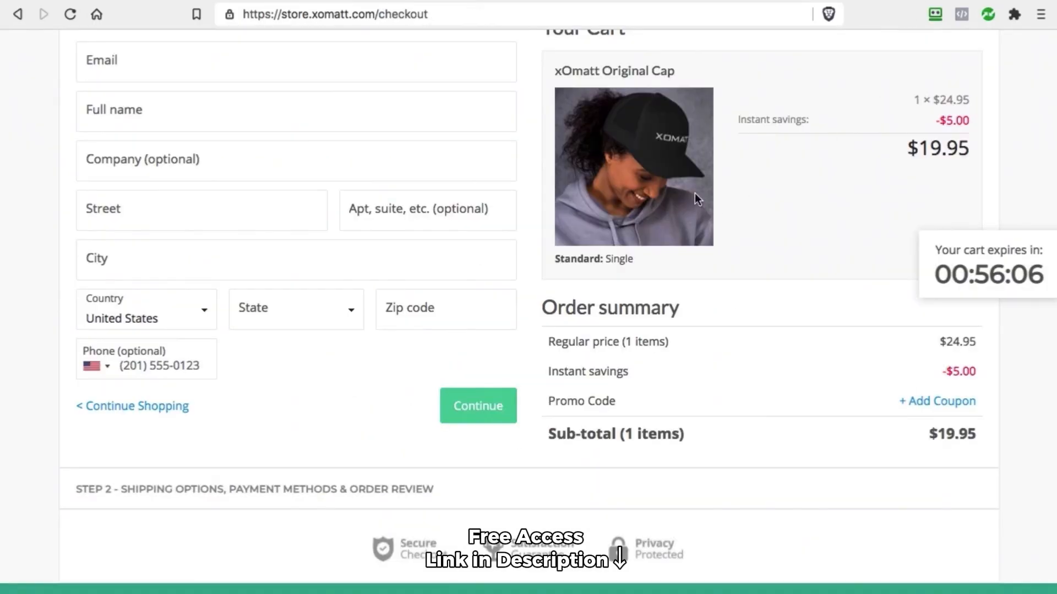
scroll(722, 318, "up", 3)
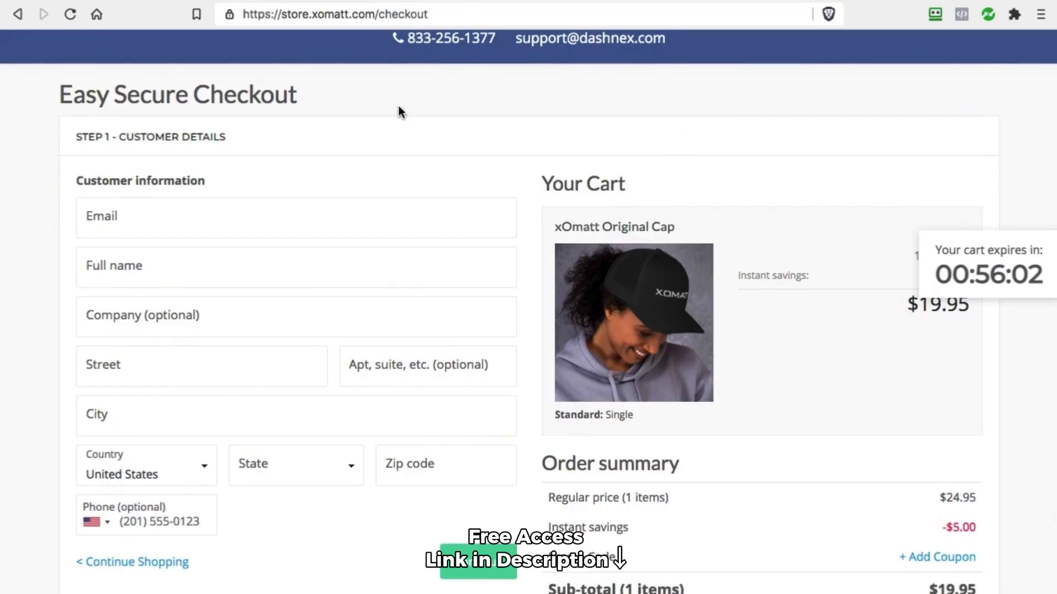
scroll(592, 222, "up", 2)
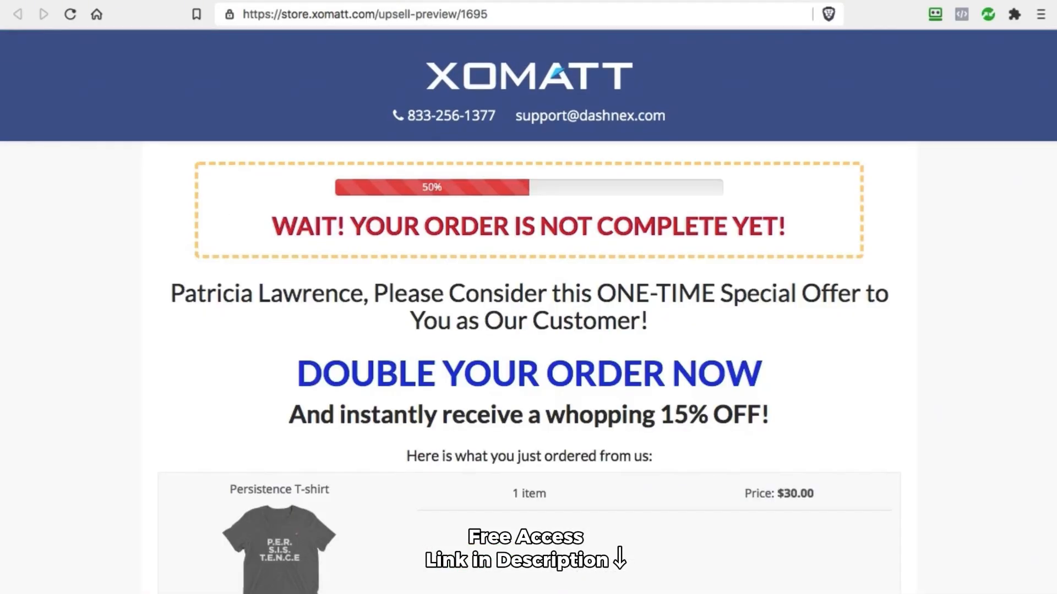
Examine the DoubleIT upsell preview, from the headline and ordered items to the discounted second order offer and bottom warning
scroll(533, 336, "down", 2)
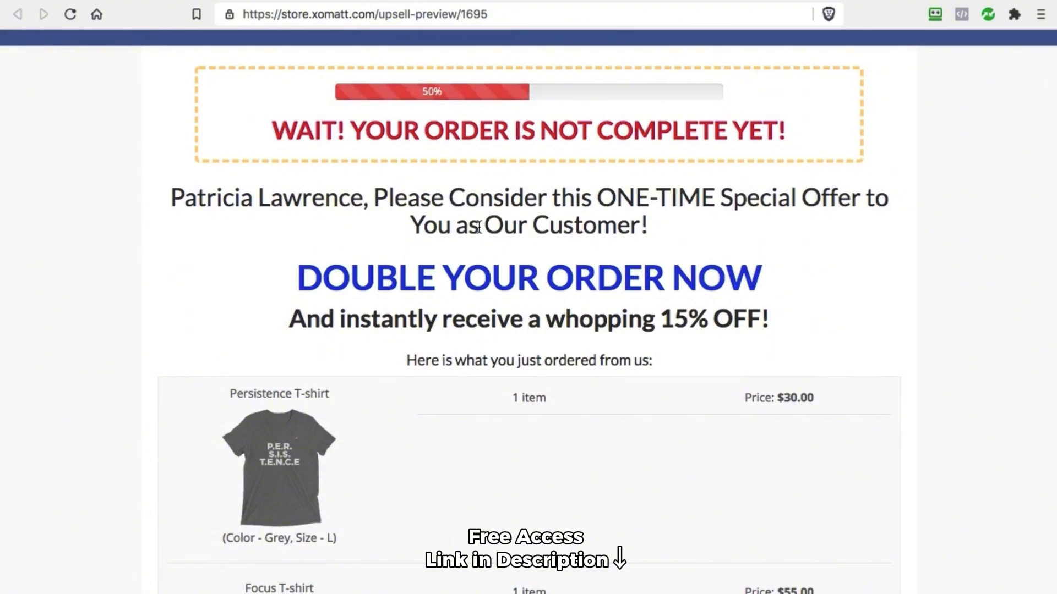
scroll(618, 275, "down", 2)
scroll(617, 278, "down", 1)
scroll(615, 281, "up", 3)
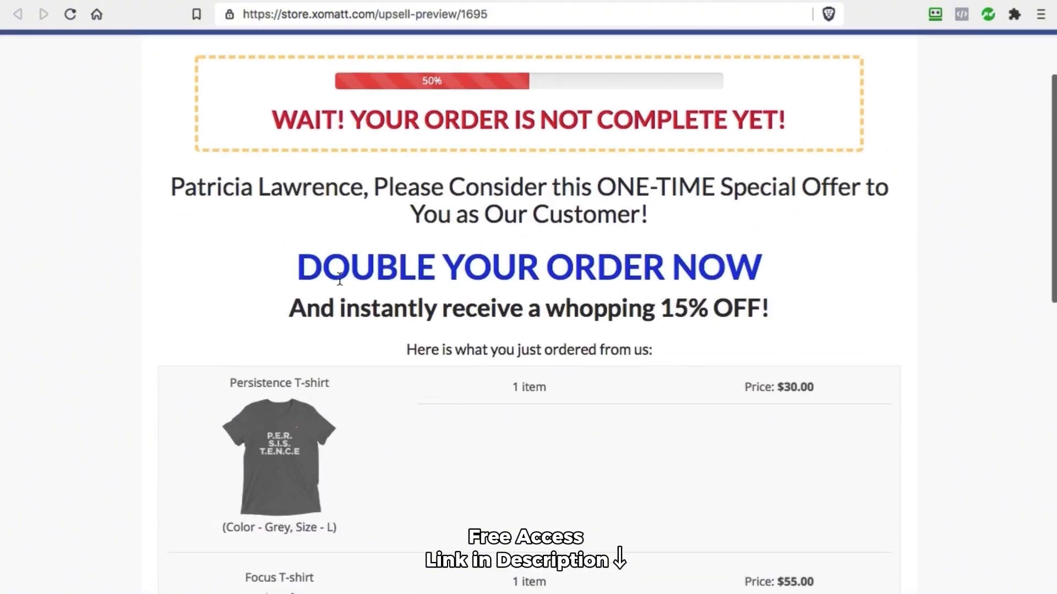
left_click_drag(298, 268, 774, 311)
left_click(793, 318)
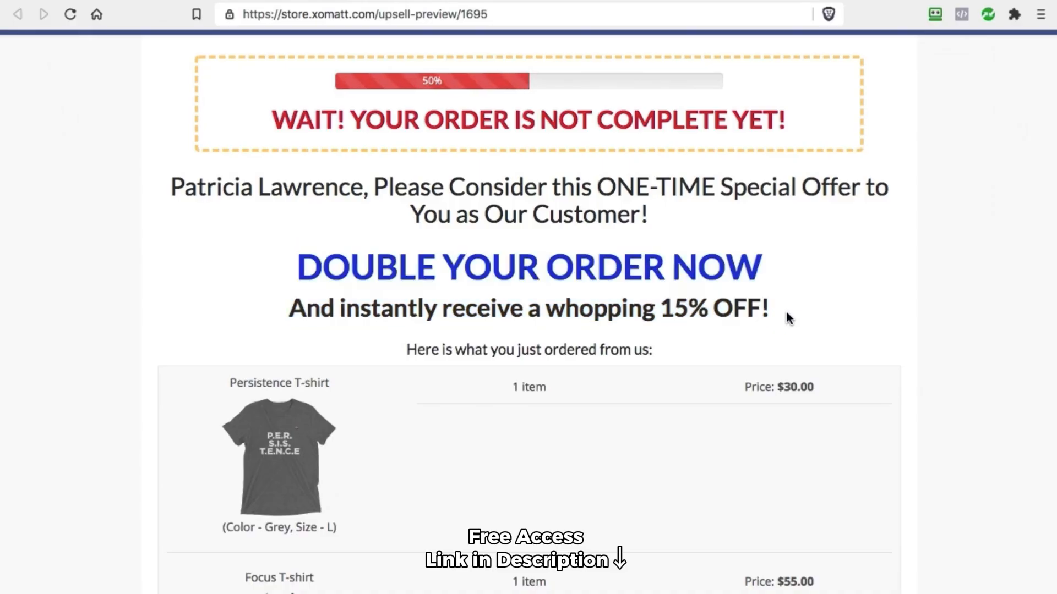
scroll(705, 326, "down", 5)
scroll(699, 326, "down", 6)
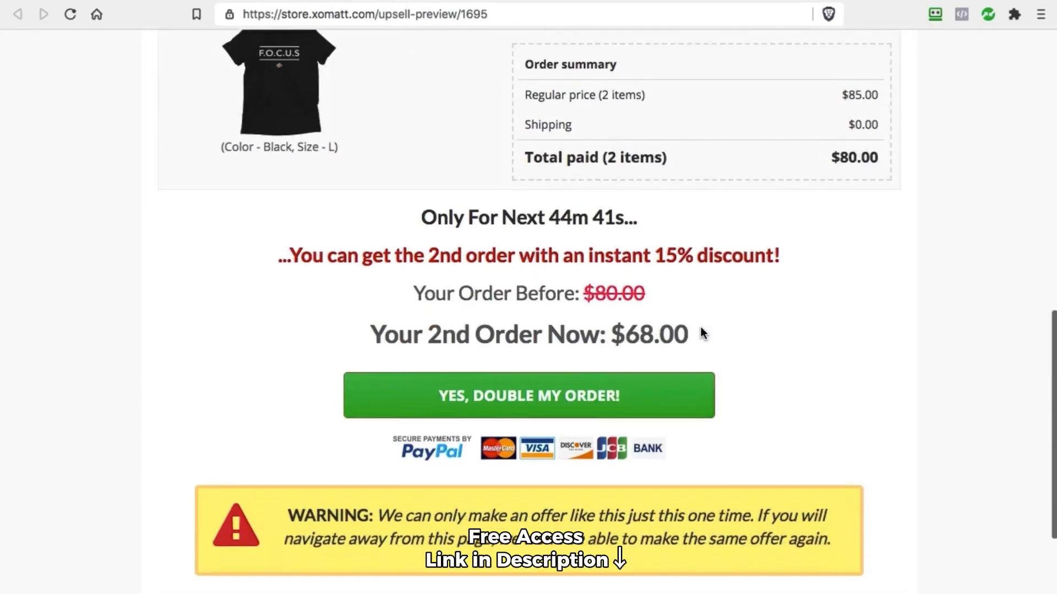
scroll(860, 199, "up", 4)
scroll(877, 199, "down", 6)
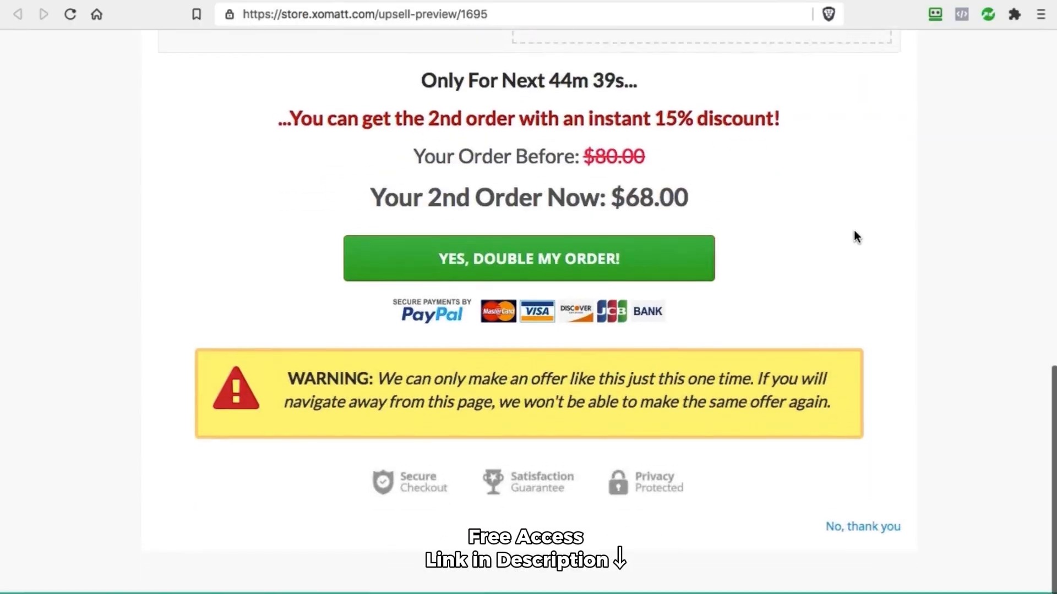
scroll(854, 233, "up", 15)
scroll(868, 192, "down", 1)
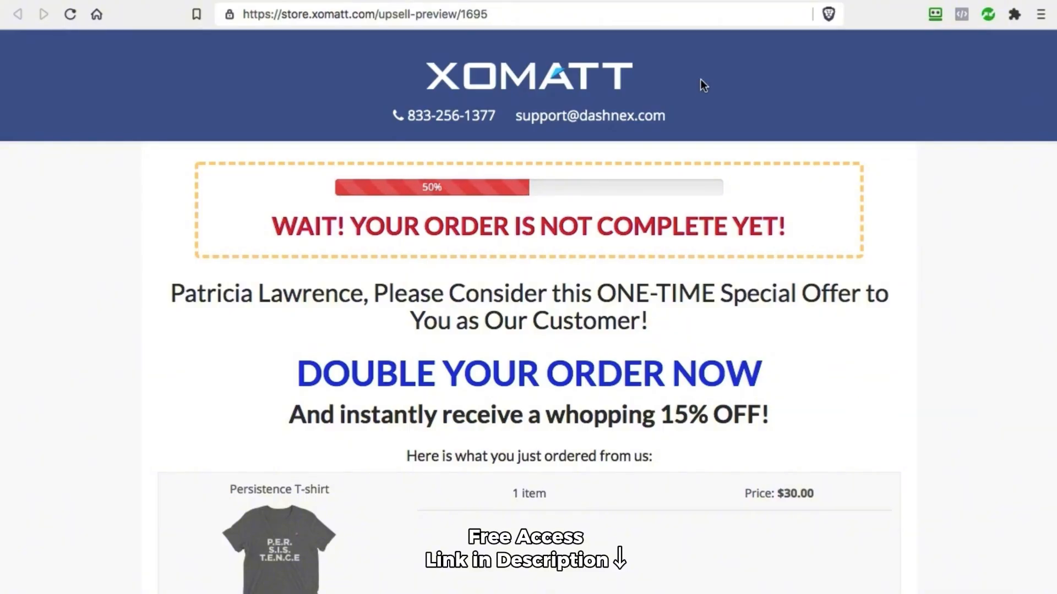
Return from the preview to the post-purchase upsells list and start a new 1-Click upsell
left_click(727, 1)
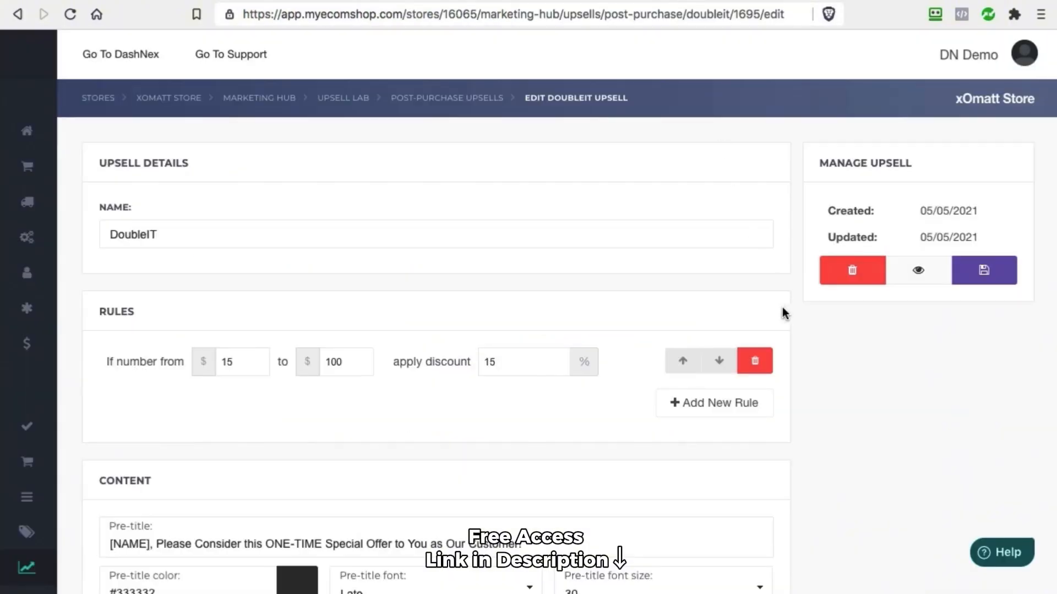
scroll(612, 355, "down", 10)
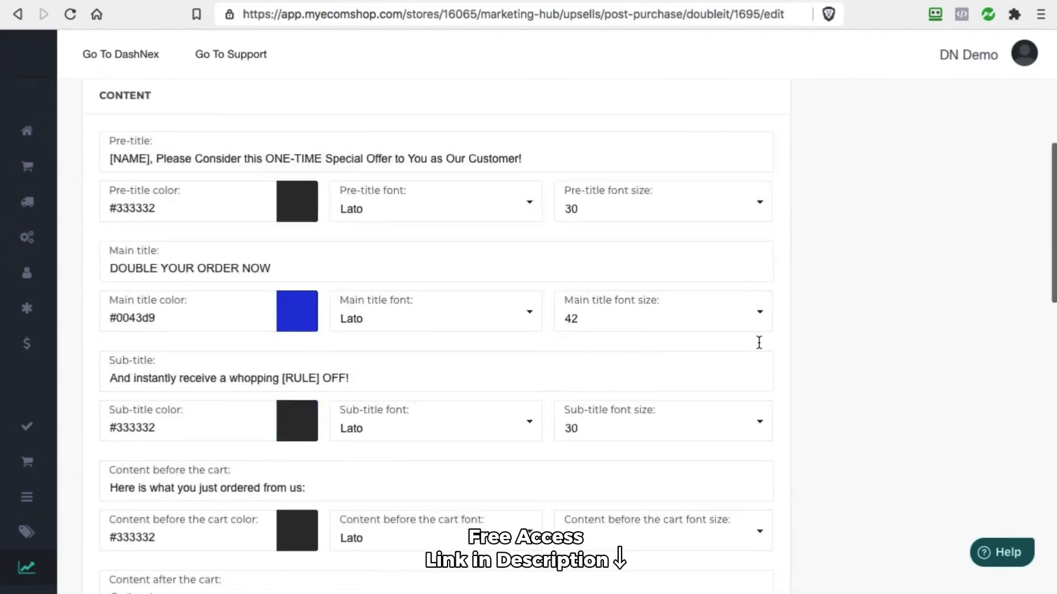
scroll(768, 345, "up", 10)
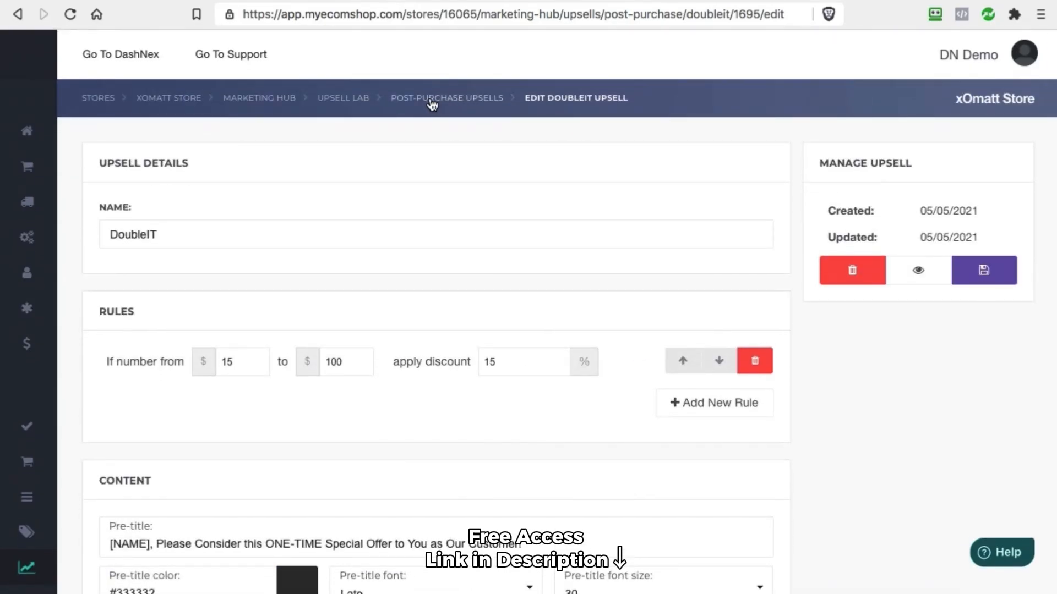
left_click(447, 101)
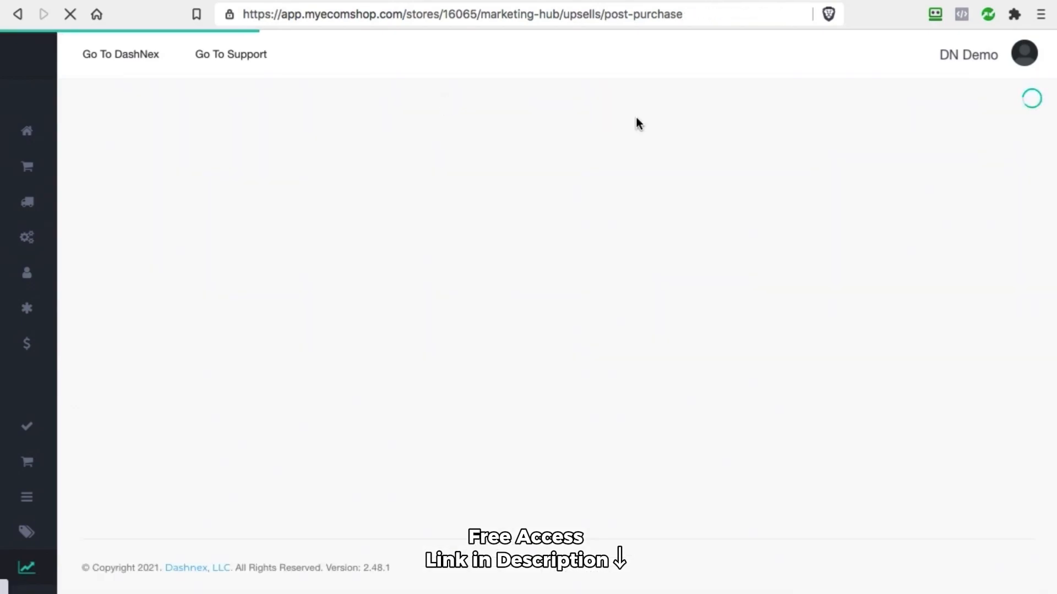
left_click(964, 214)
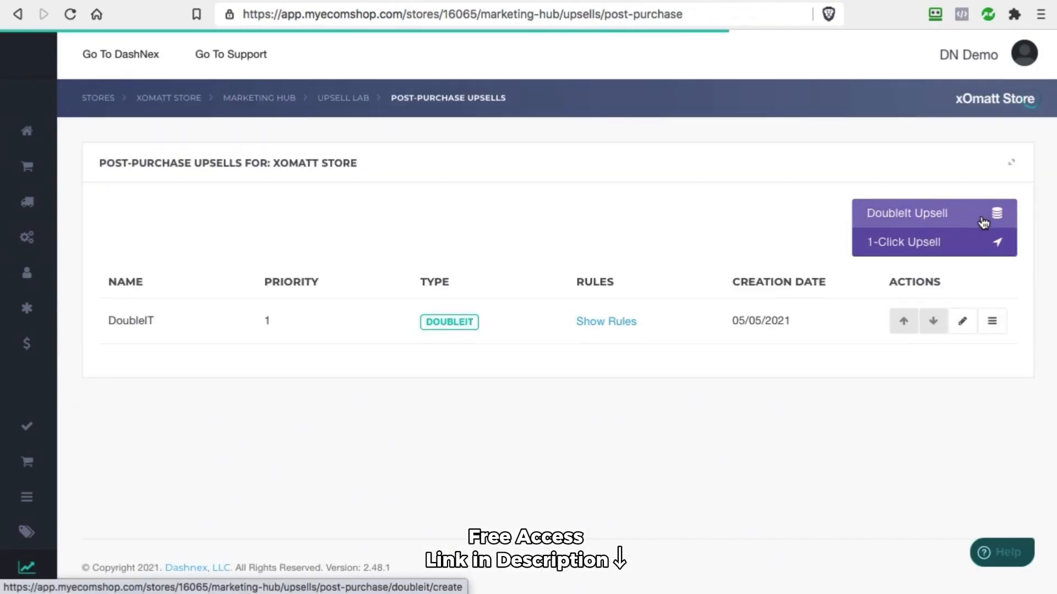
left_click(923, 245)
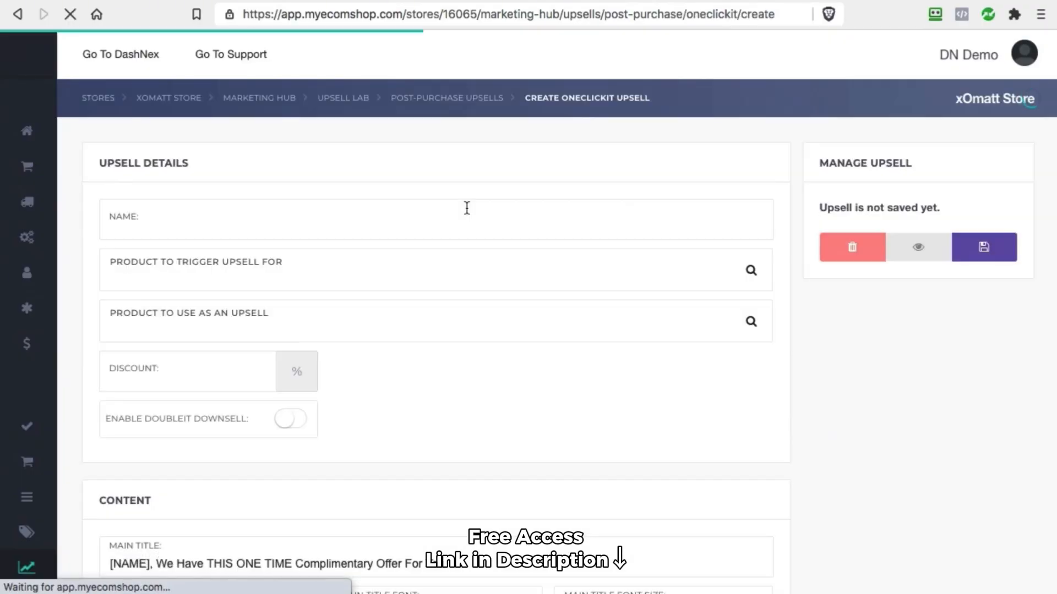
Choose xOmatt Original Cap as the product that triggers the upsell, with the Single standard product option
left_click(224, 269)
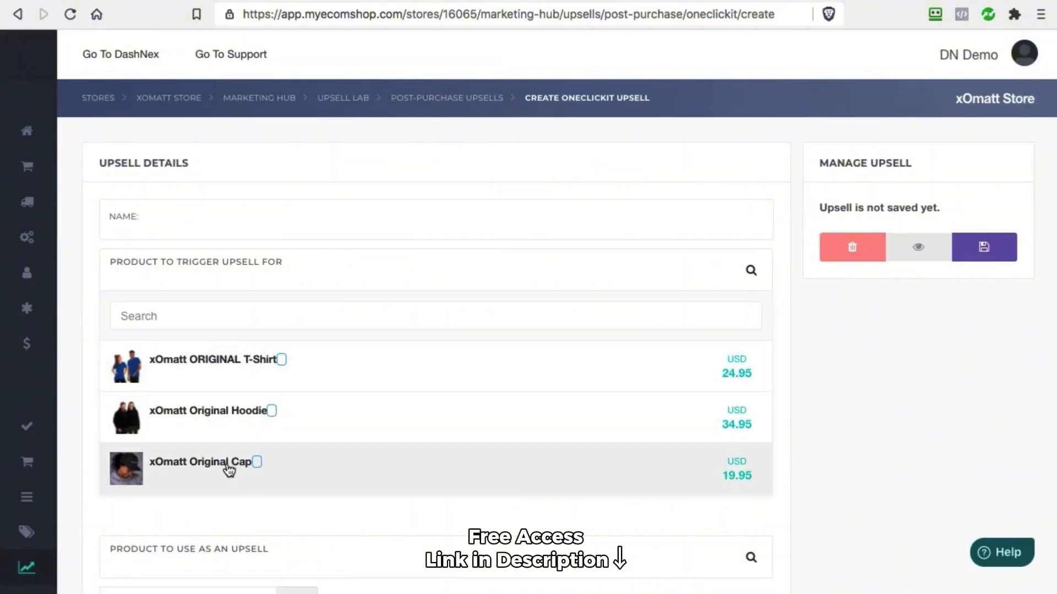
left_click(233, 464)
left_click(272, 352)
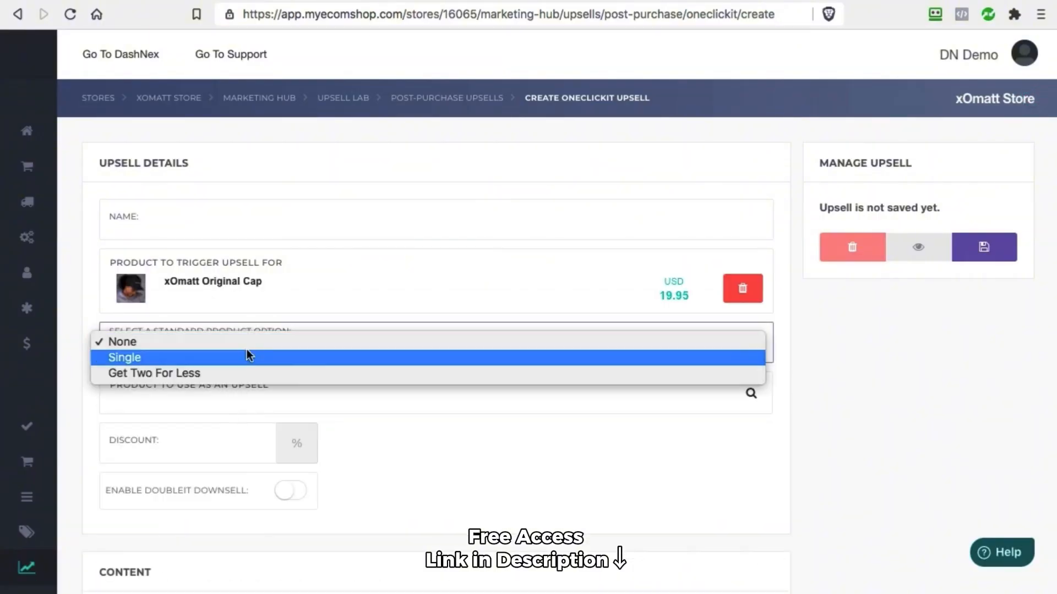
left_click(208, 359)
Use xOmatt Original Hoodie as the upsell product and set its discount to 25%
left_click(206, 393)
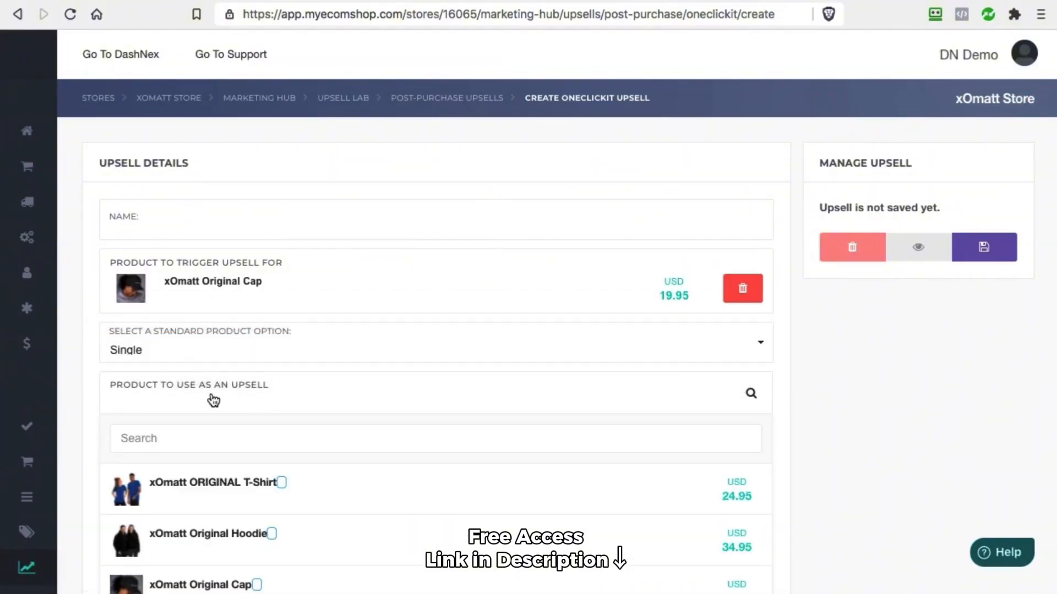
left_click(250, 538)
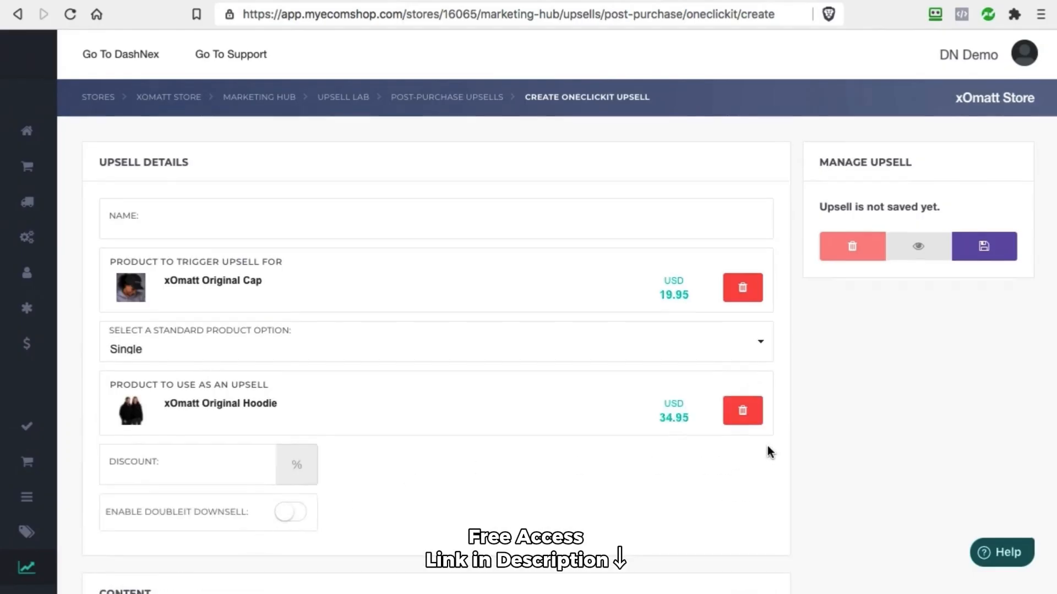
scroll(256, 186, "down", 2)
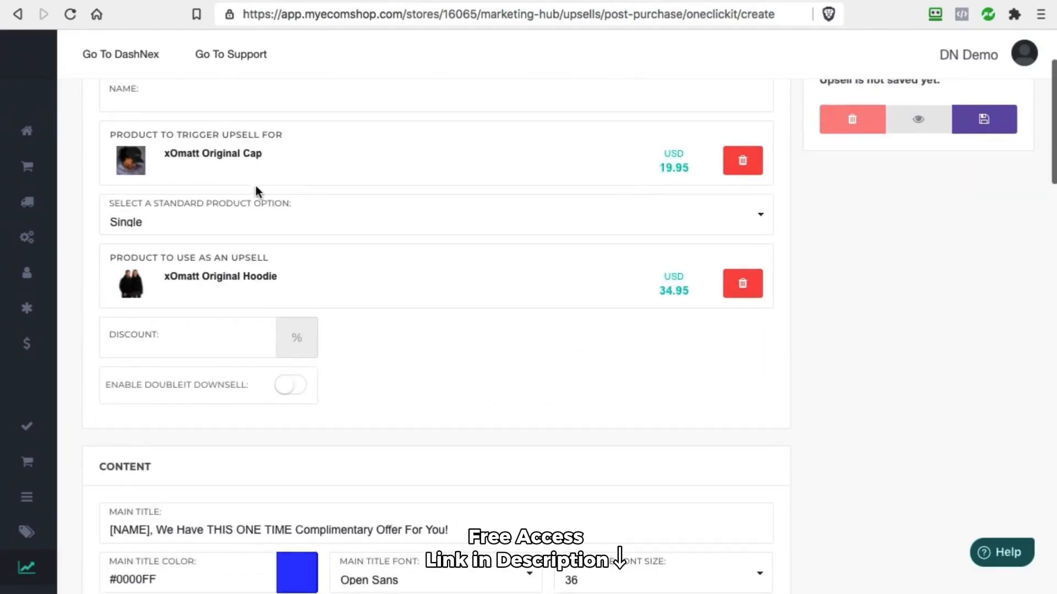
left_click(208, 332)
type("25")
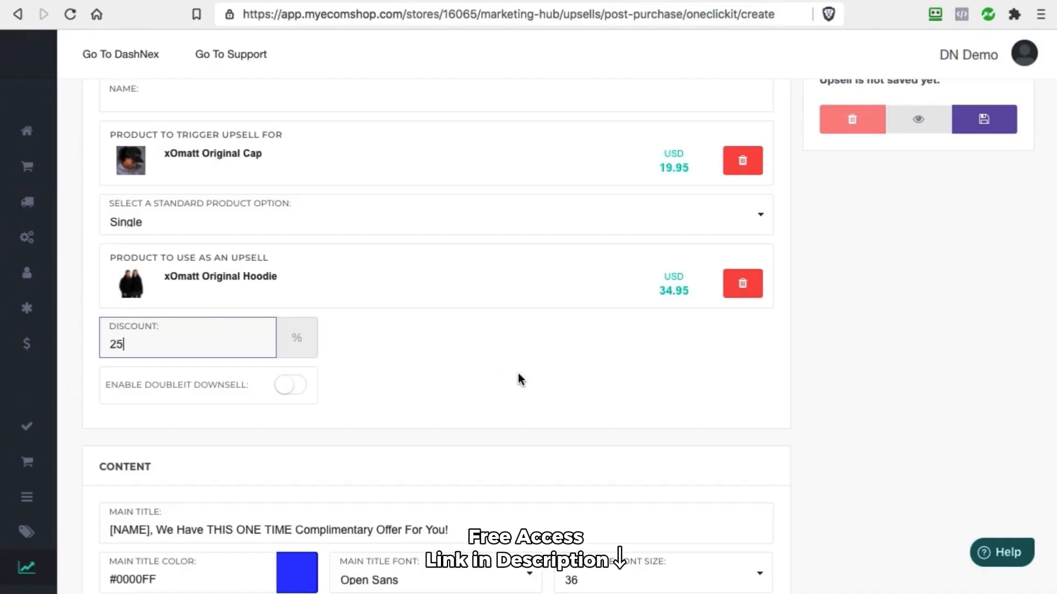
Give the 1-Click upsell a custom-style button titled "Add To My Order" and review its warning message settings
left_click(515, 375)
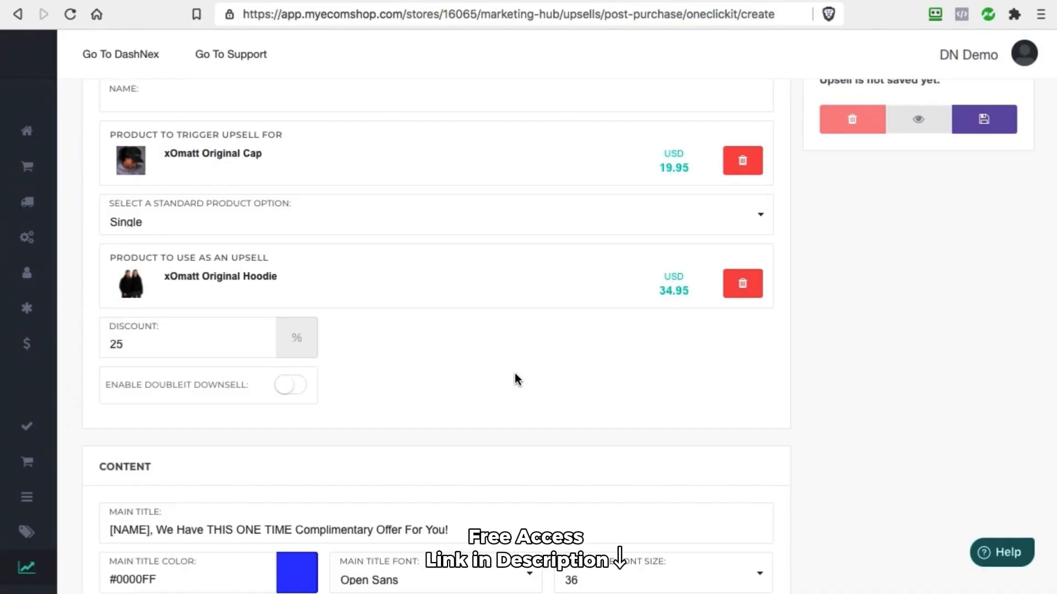
scroll(513, 375, "down", 14)
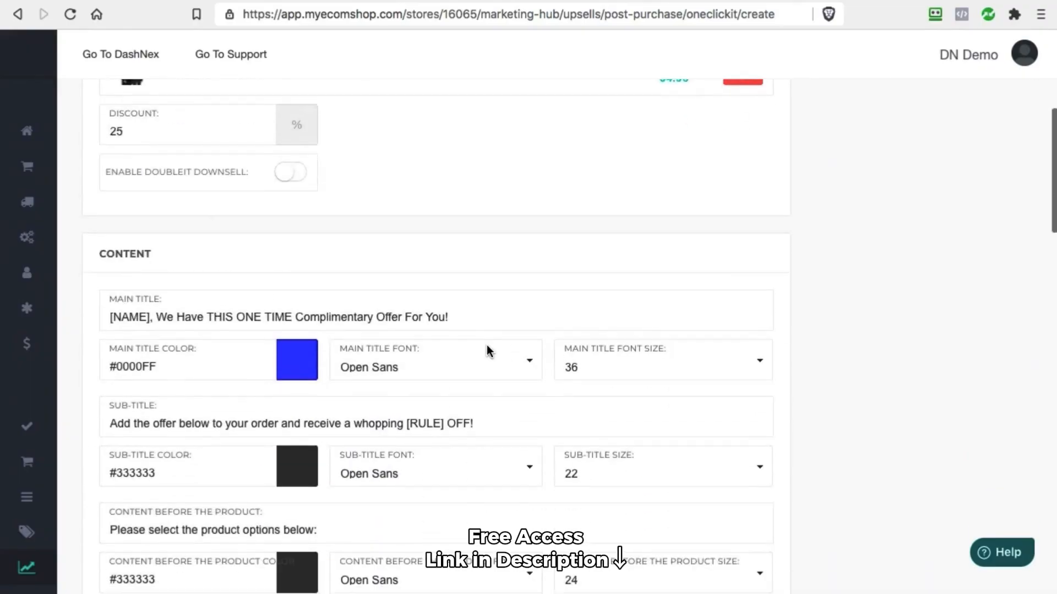
scroll(385, 325, "down", 15)
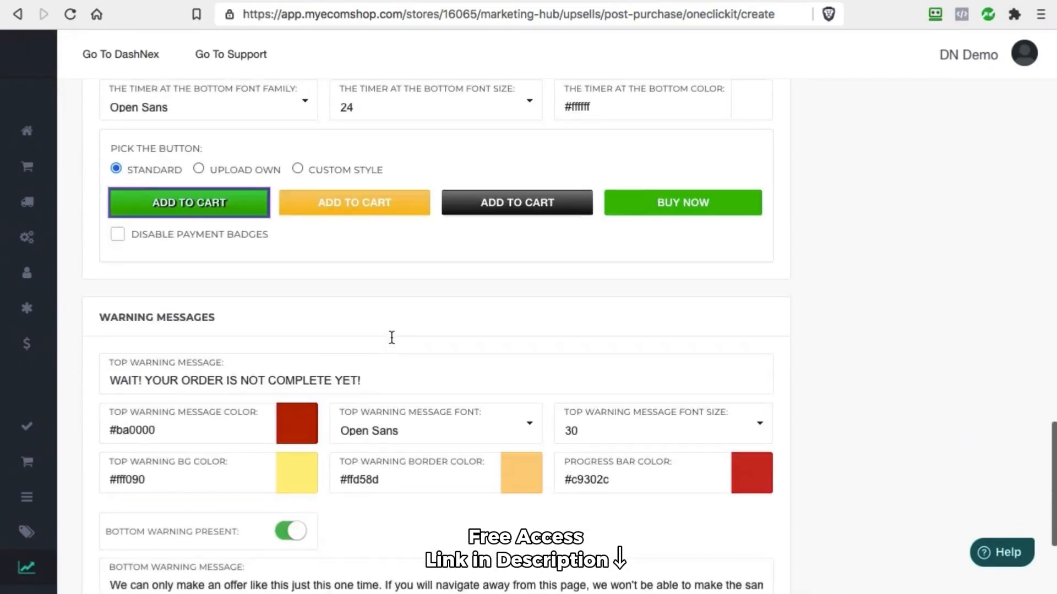
left_click(297, 159)
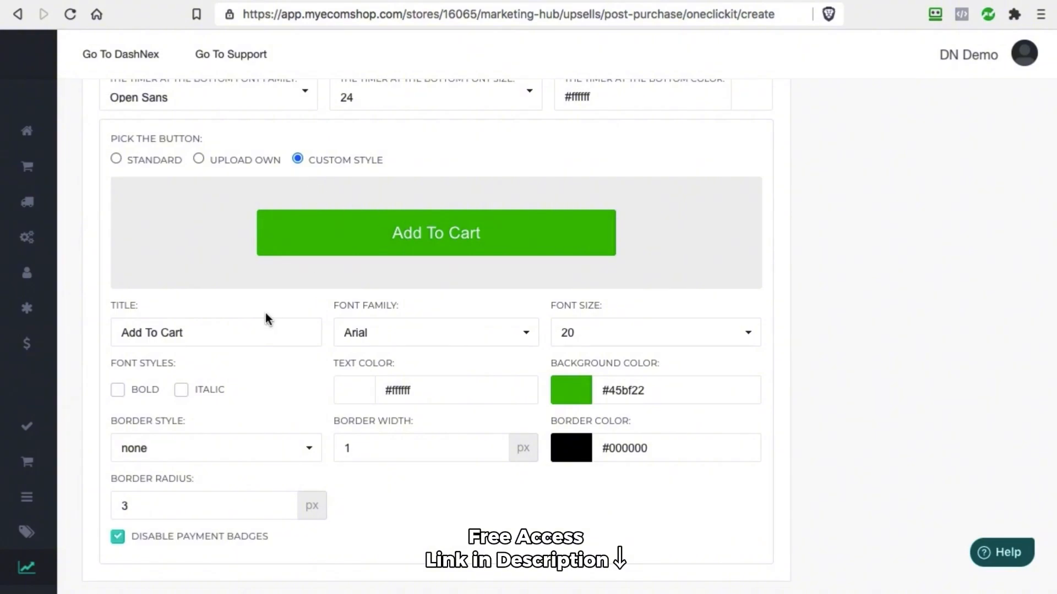
left_click_drag(187, 332, 150, 333)
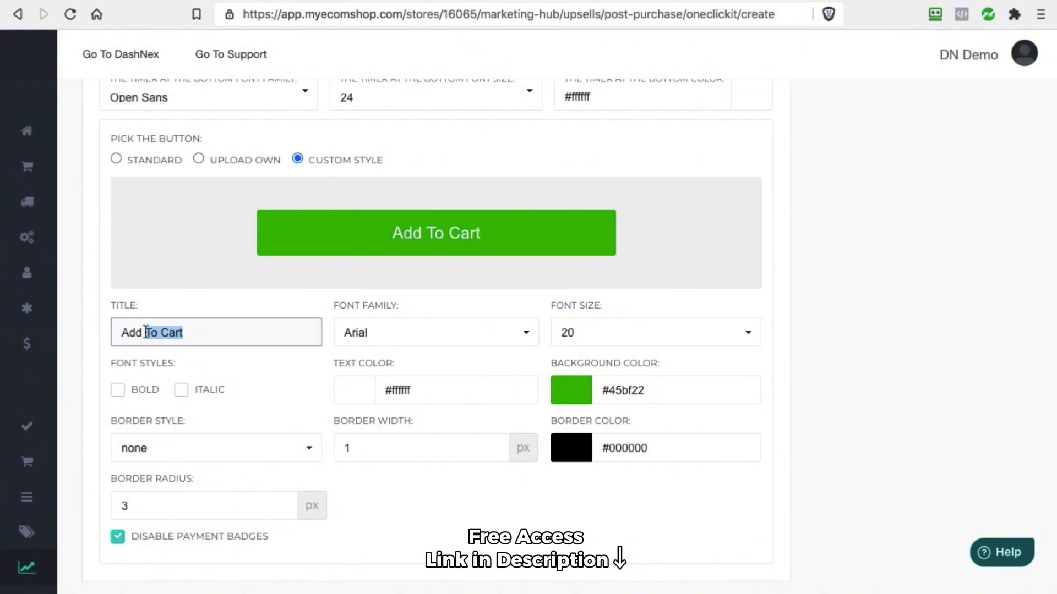
type("TO o")
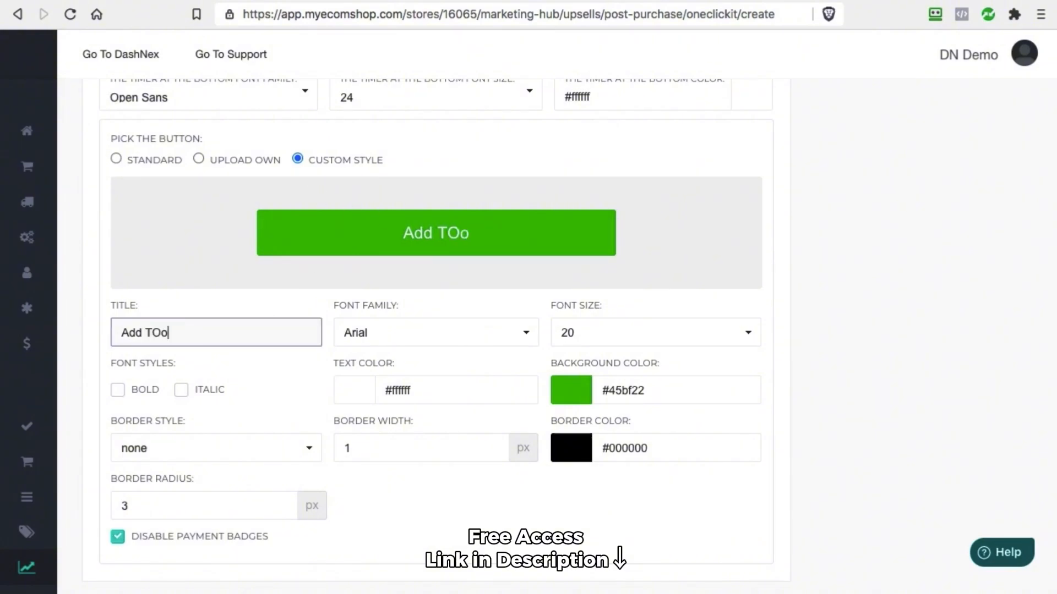
key("BackSpace")
key("BackSpace")
type("o My Order")
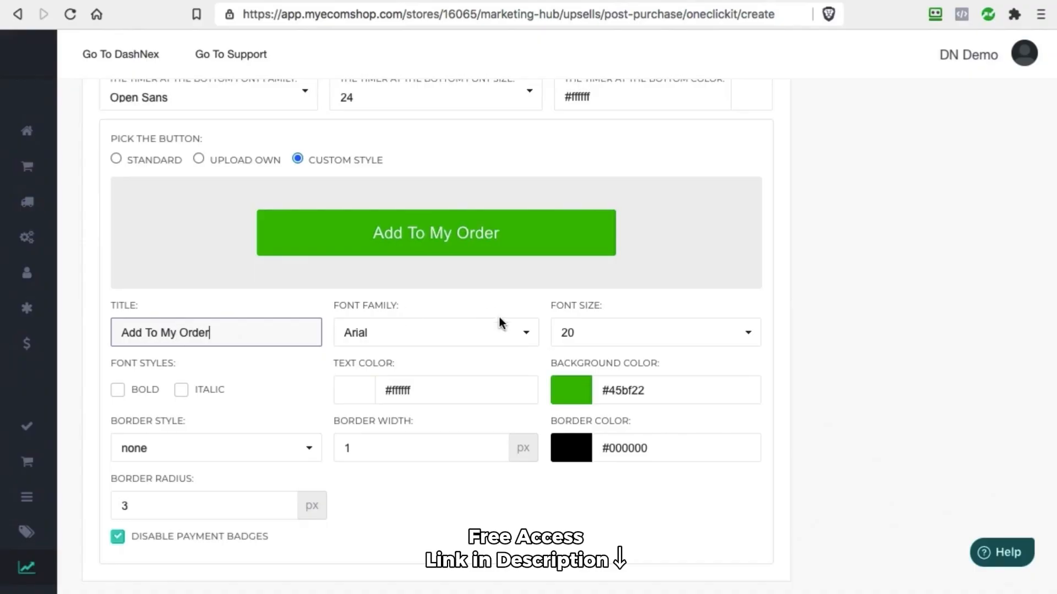
left_click(834, 332)
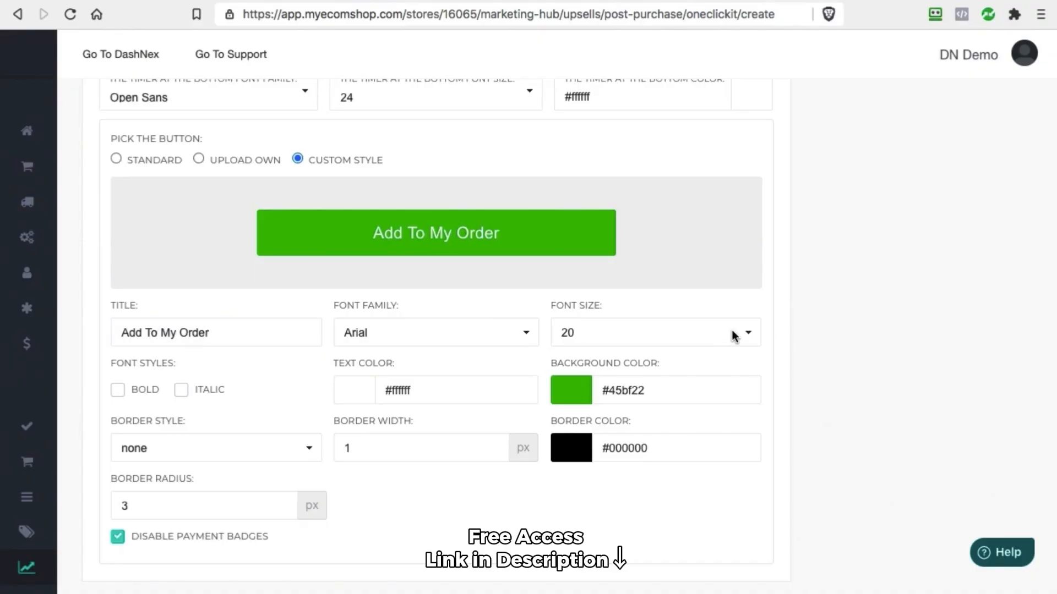
scroll(733, 336, "down", 2)
scroll(787, 295, "down", 4)
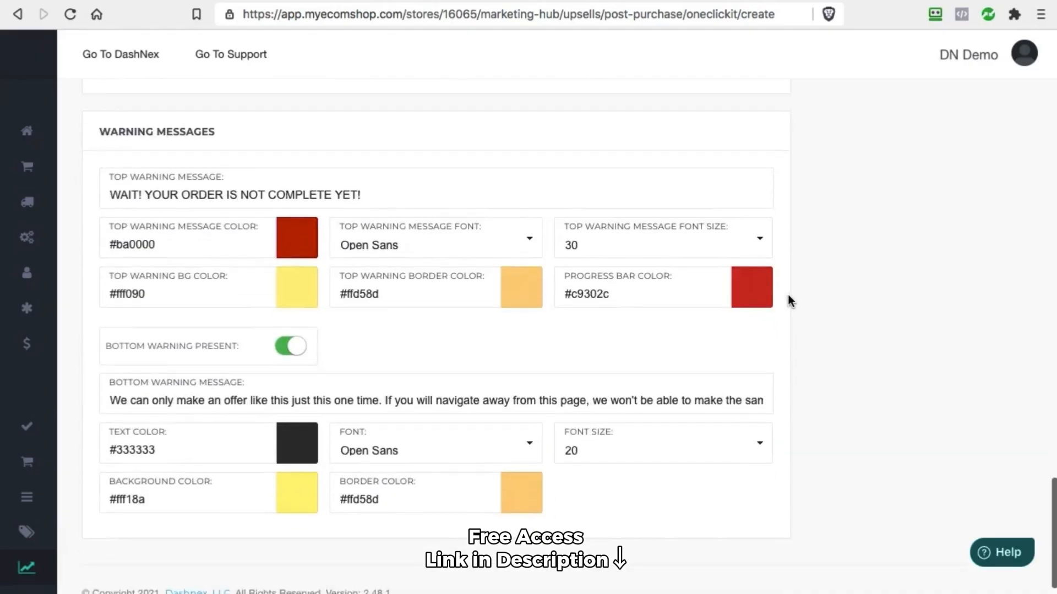
scroll(412, 193, "up", 15)
scroll(467, 190, "up", 10)
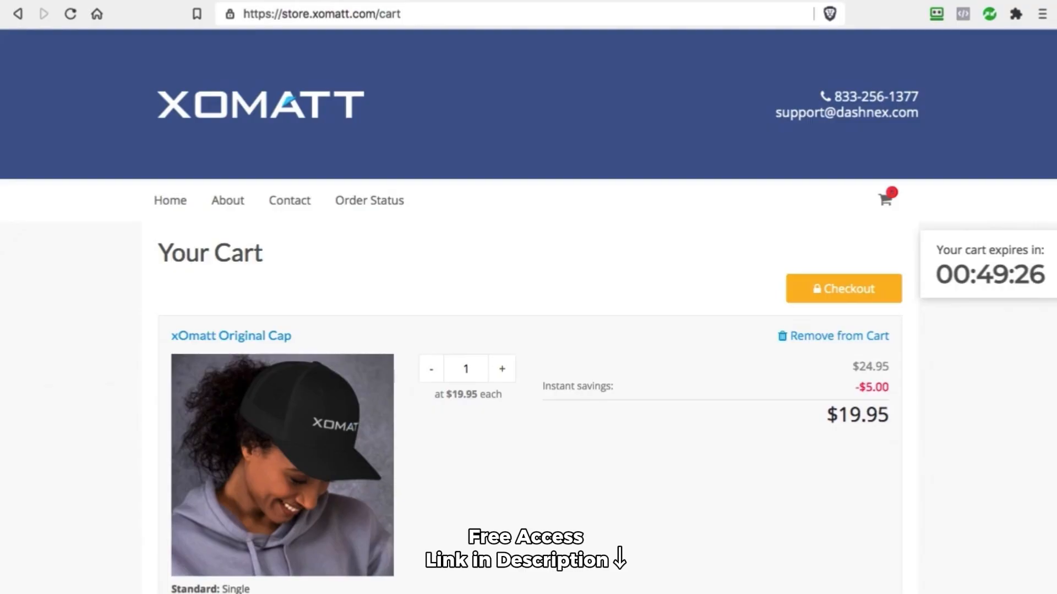
Review the xOmatt storefront cart, from the items in it down to the related products
scroll(552, 234, "down", 10)
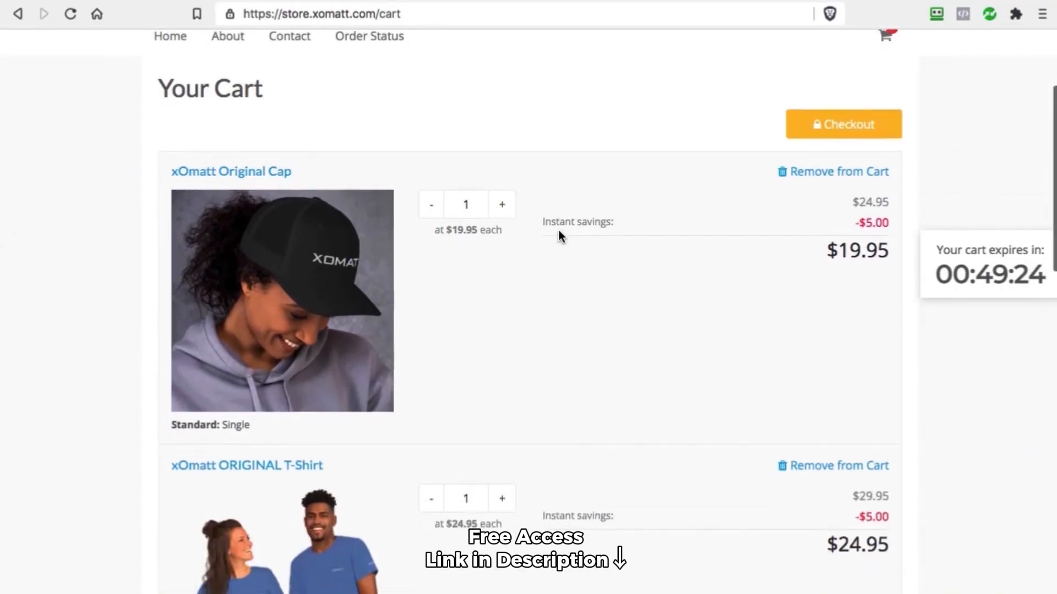
scroll(559, 234, "down", 10)
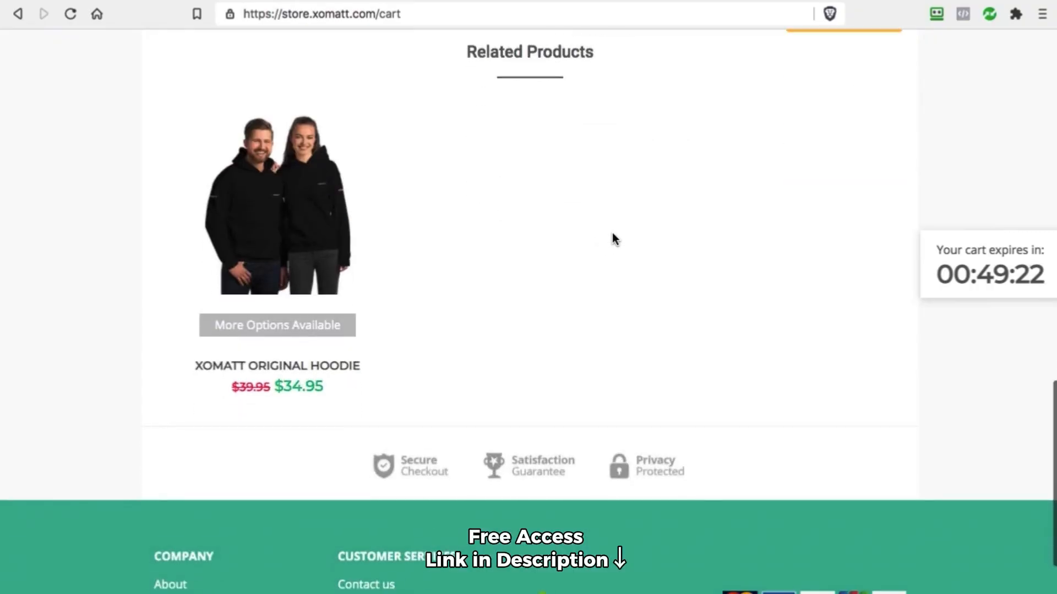
scroll(631, 233, "up", 20)
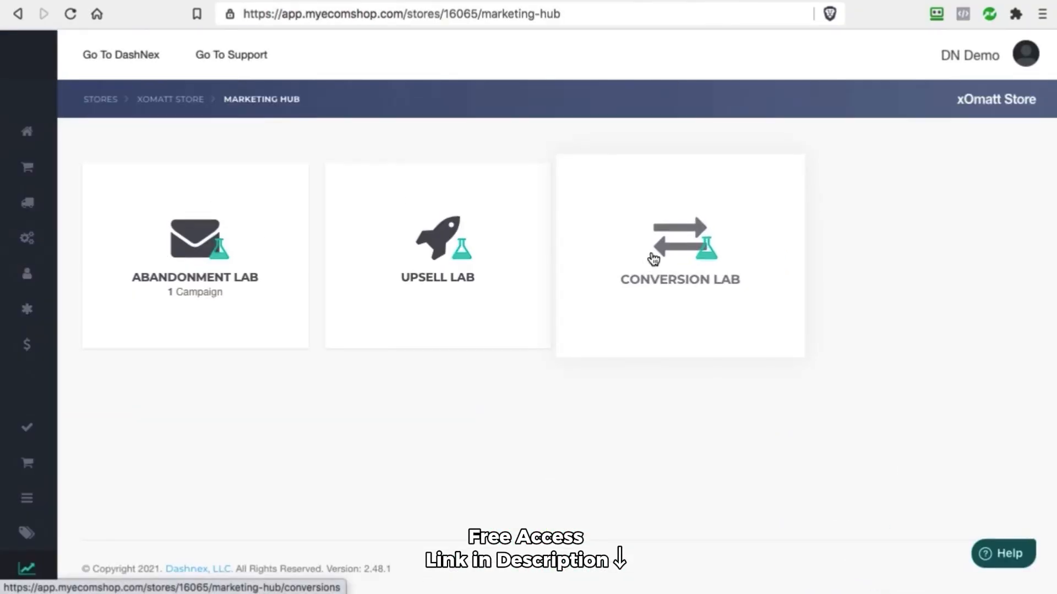
Open Signify in the Marketing Hub's Conversion Lab and start a new Signify notification
left_click(664, 247)
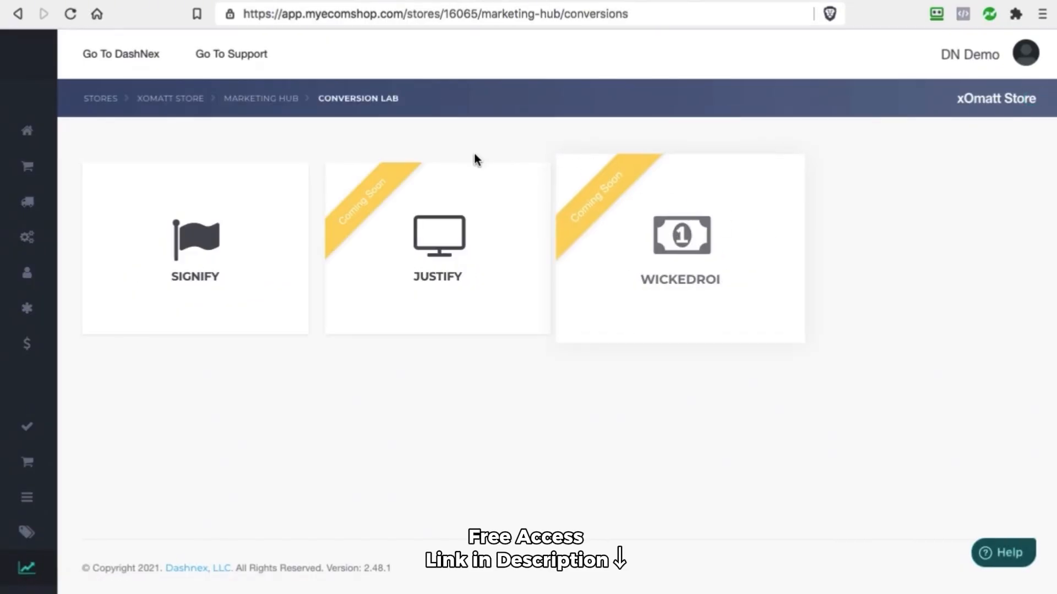
left_click(215, 243)
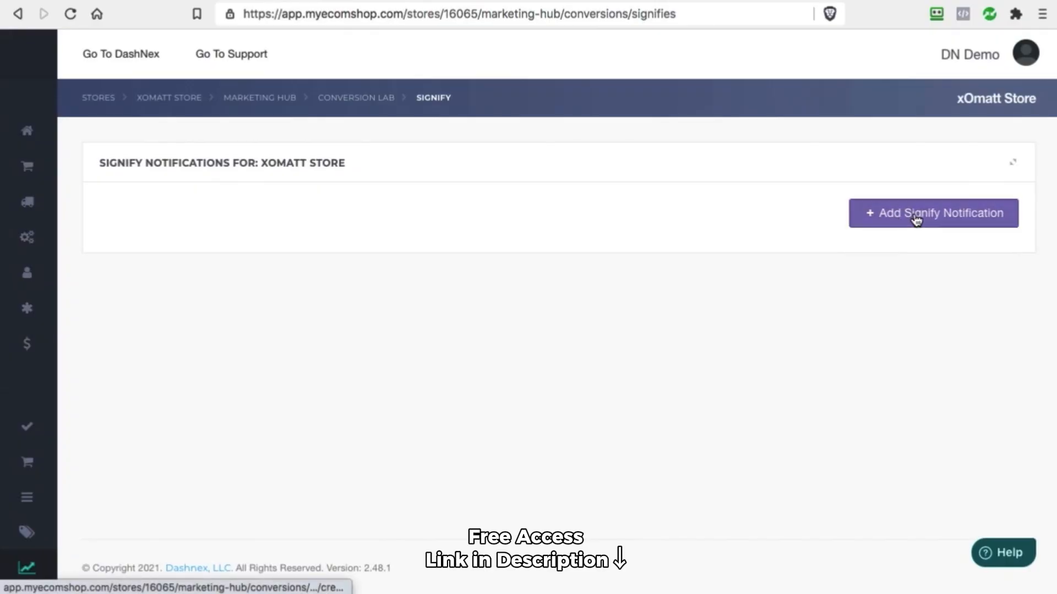
left_click(917, 218)
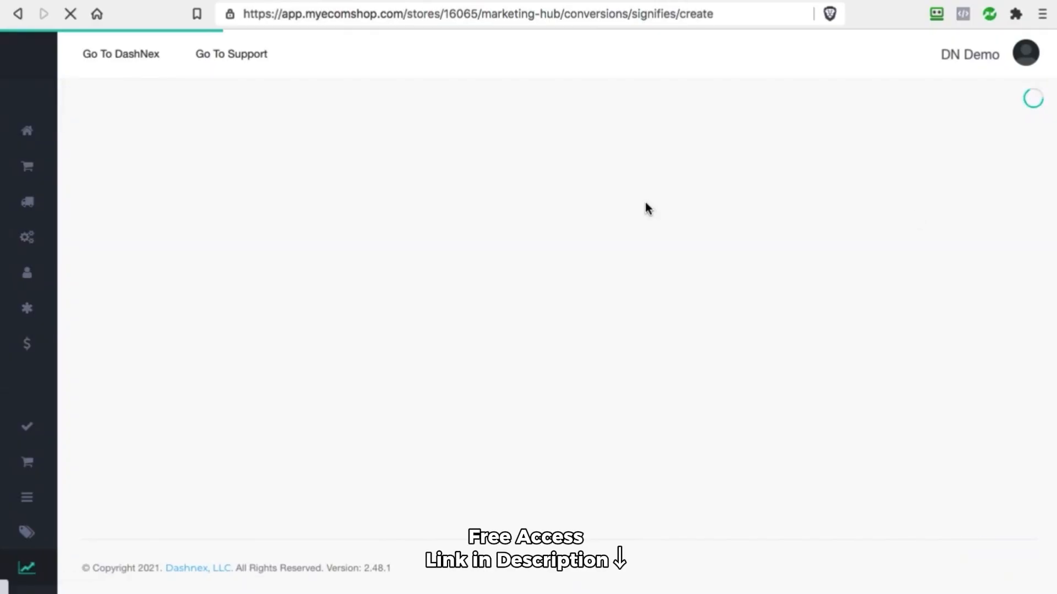
Make the notification a Dynamic free shipping type and name it Free Shipping
left_click(268, 279)
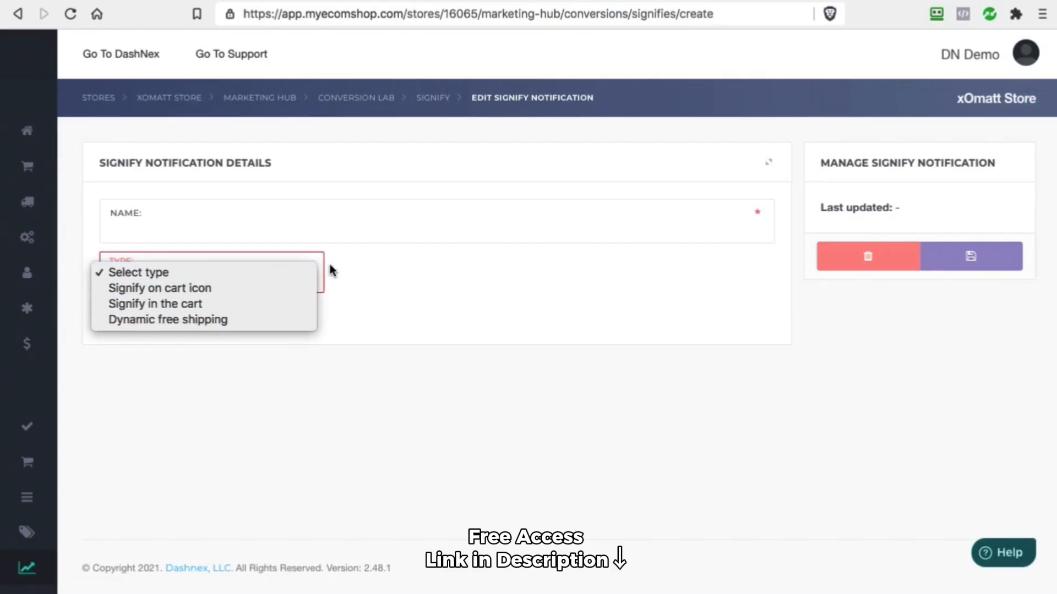
left_click(138, 324)
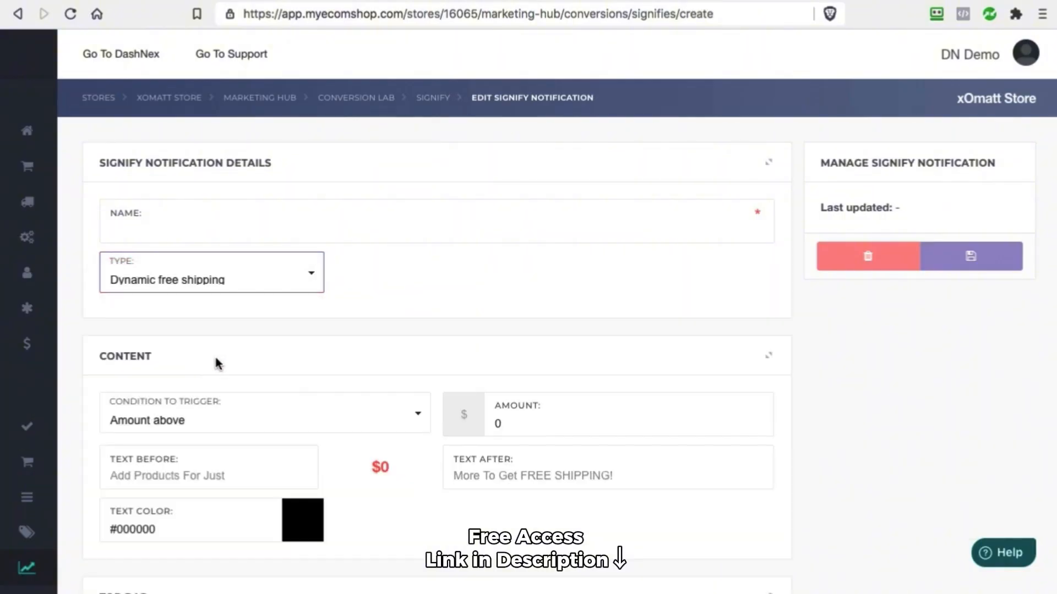
left_click(206, 226)
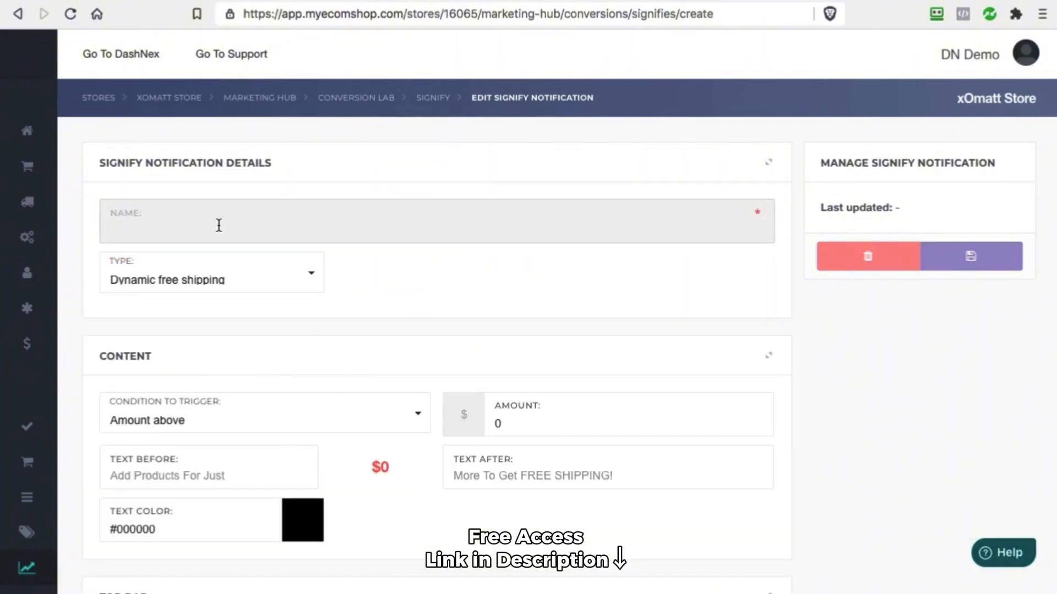
type("Free Shipping")
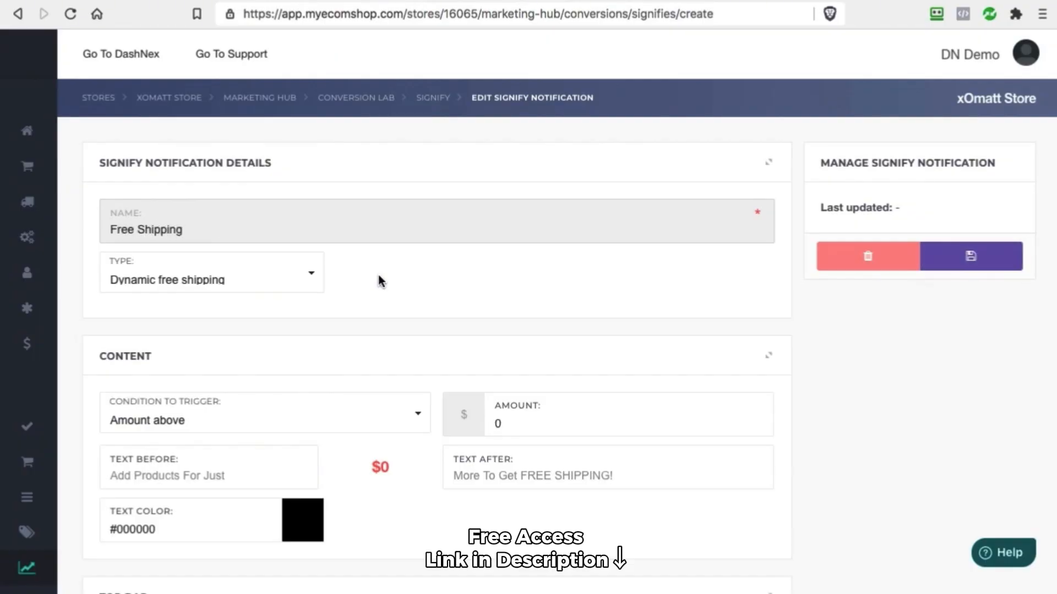
left_click(460, 321)
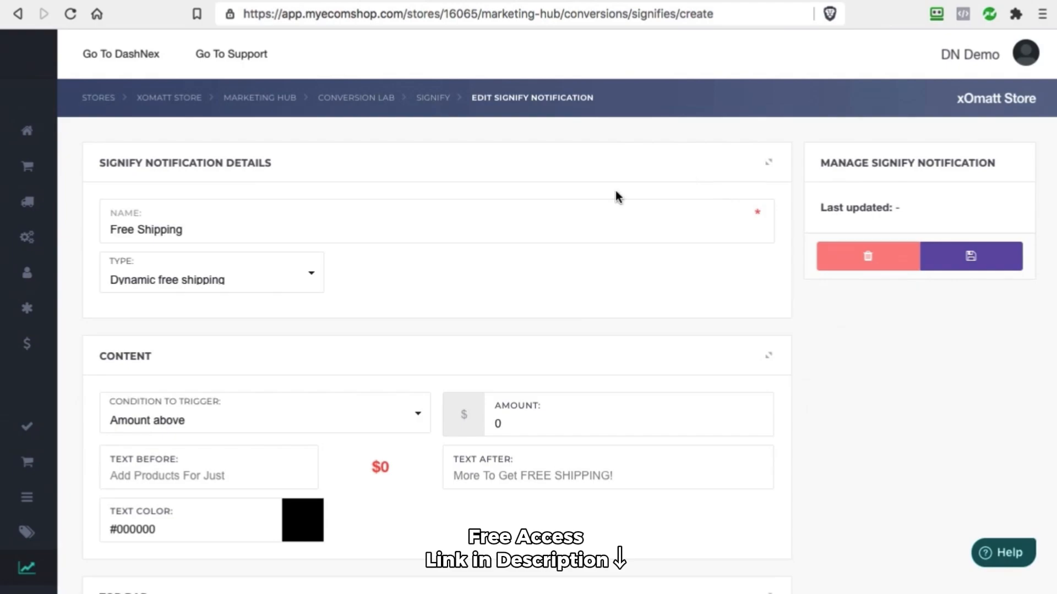
Set the free shipping trigger amount to $75 and enable the notification's top bar
scroll(361, 372, "down", 5)
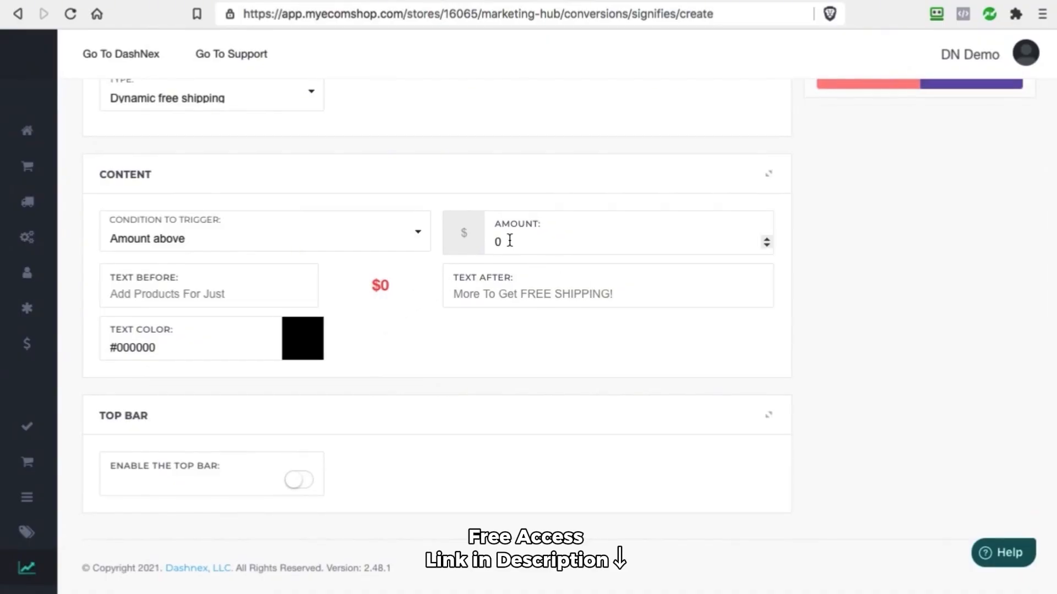
left_click(487, 241)
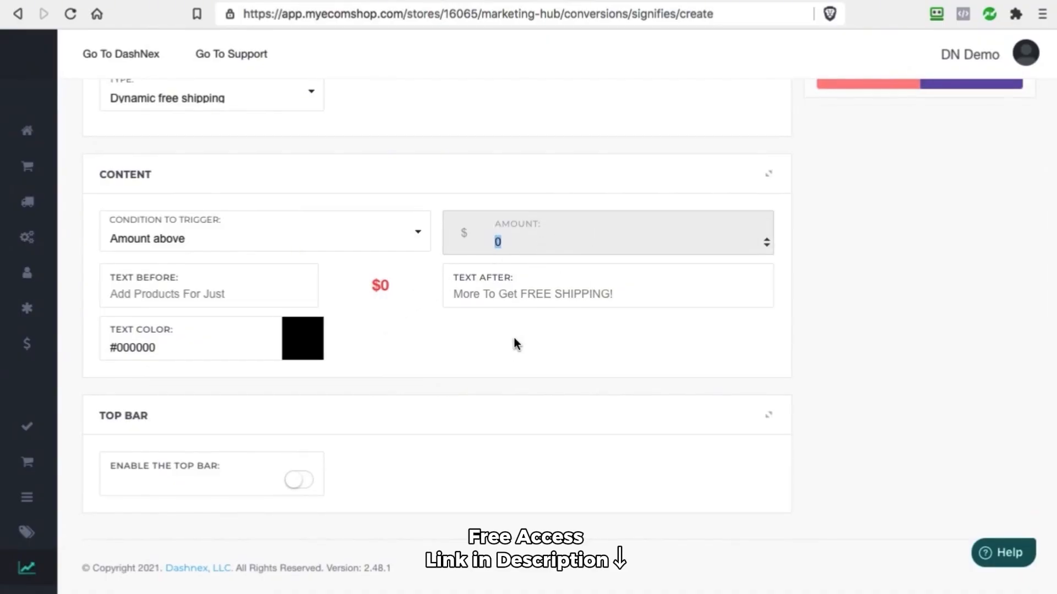
type("75")
left_click(550, 406)
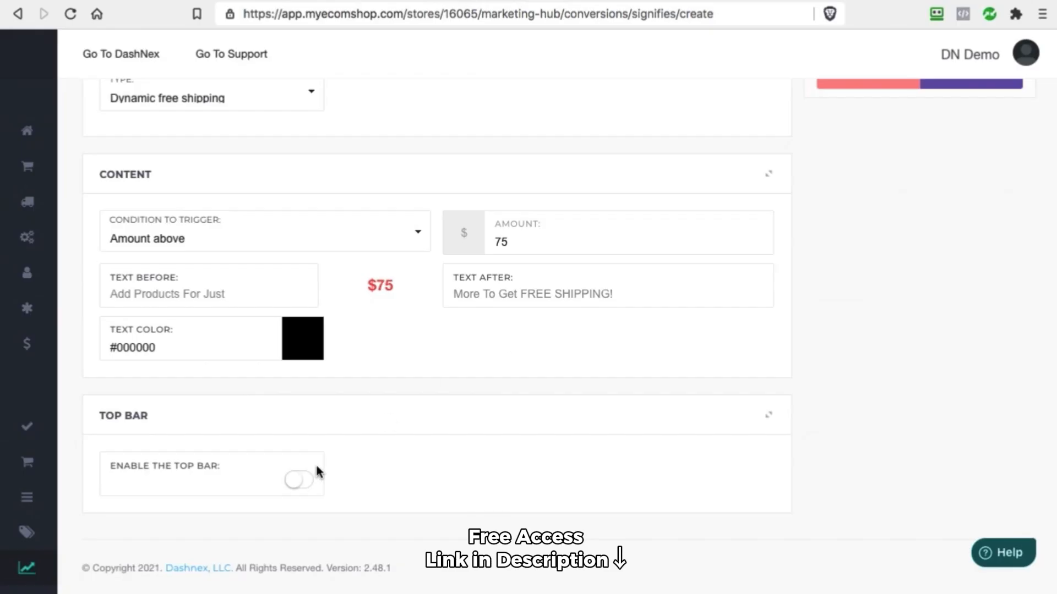
left_click(289, 485)
scroll(470, 435, "down", 3)
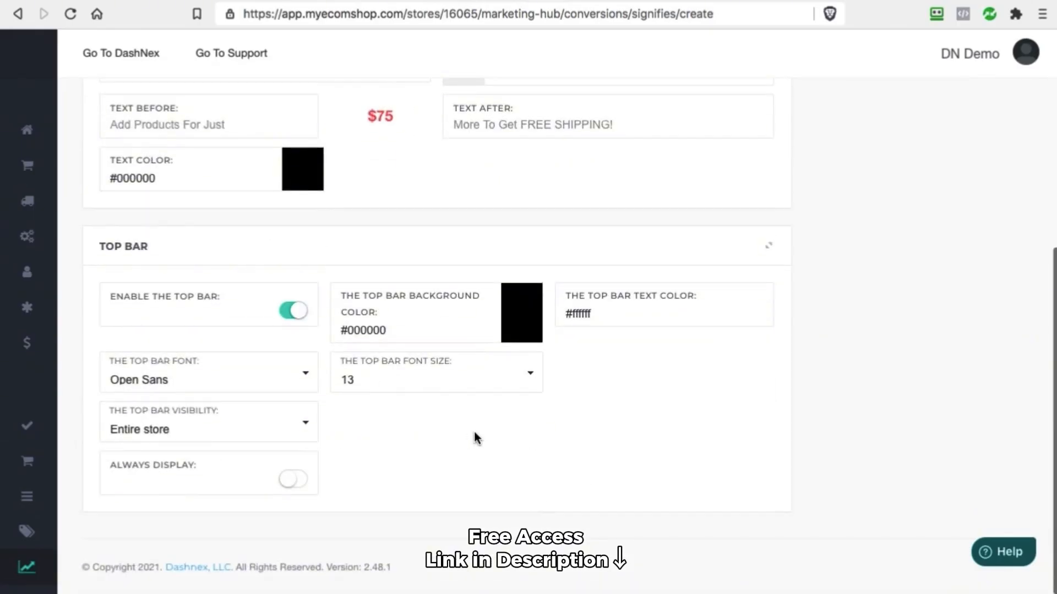
Try limiting the top bar's visibility to a Special product page and set it back to Entire store
left_click(304, 427)
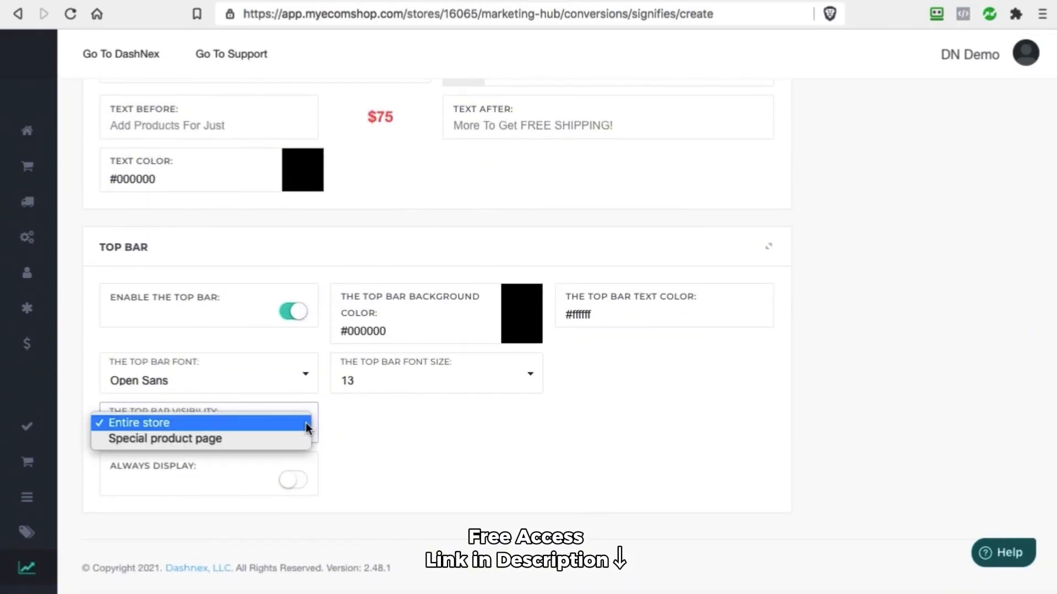
left_click(444, 428)
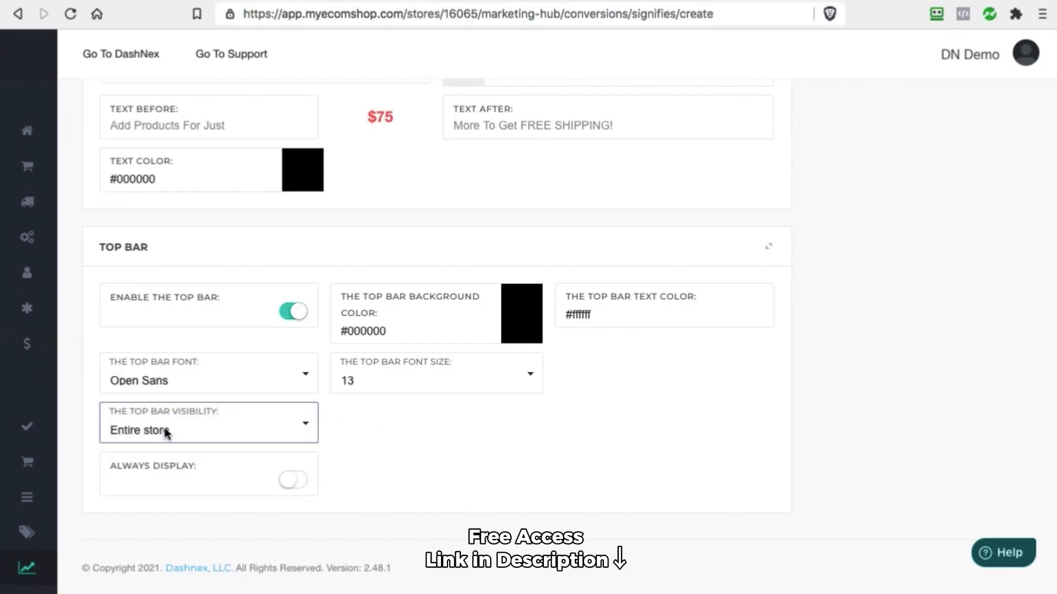
left_click(281, 429)
left_click(212, 441)
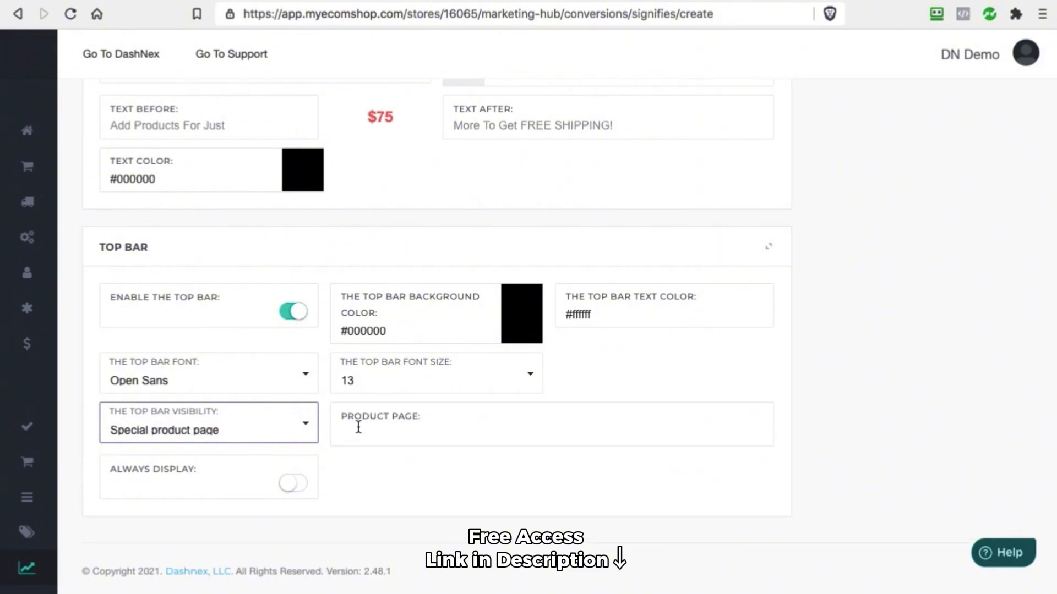
left_click(293, 431)
left_click(280, 408)
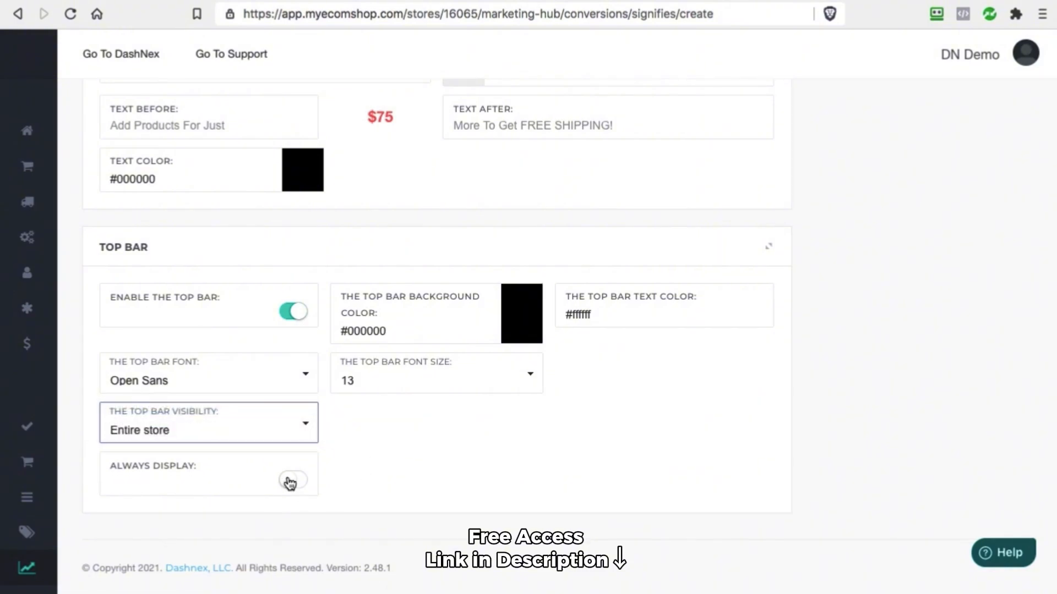
Turn on Always Display for the top bar and review the notification's settings
left_click(290, 482)
scroll(364, 494, "down", 1)
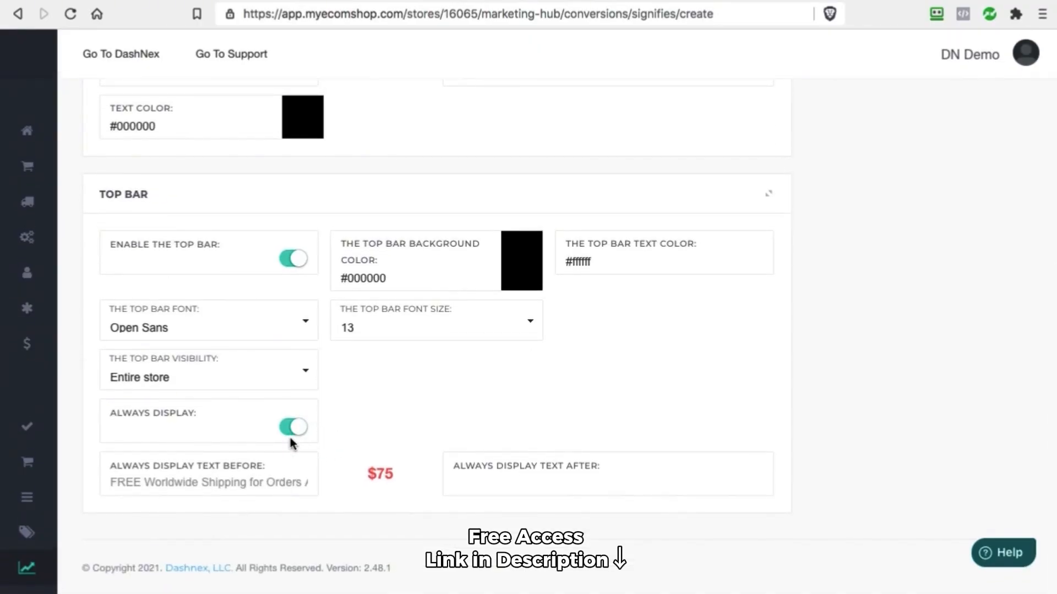
scroll(386, 429, "up", 3)
scroll(387, 435, "down", 3)
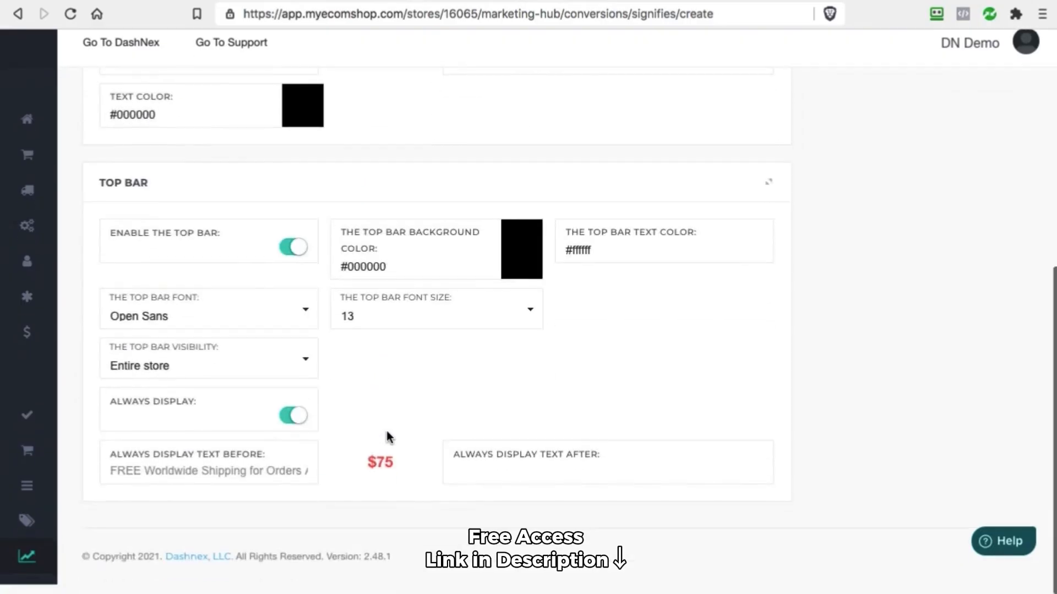
scroll(379, 435, "up", 1)
scroll(447, 414, "up", 7)
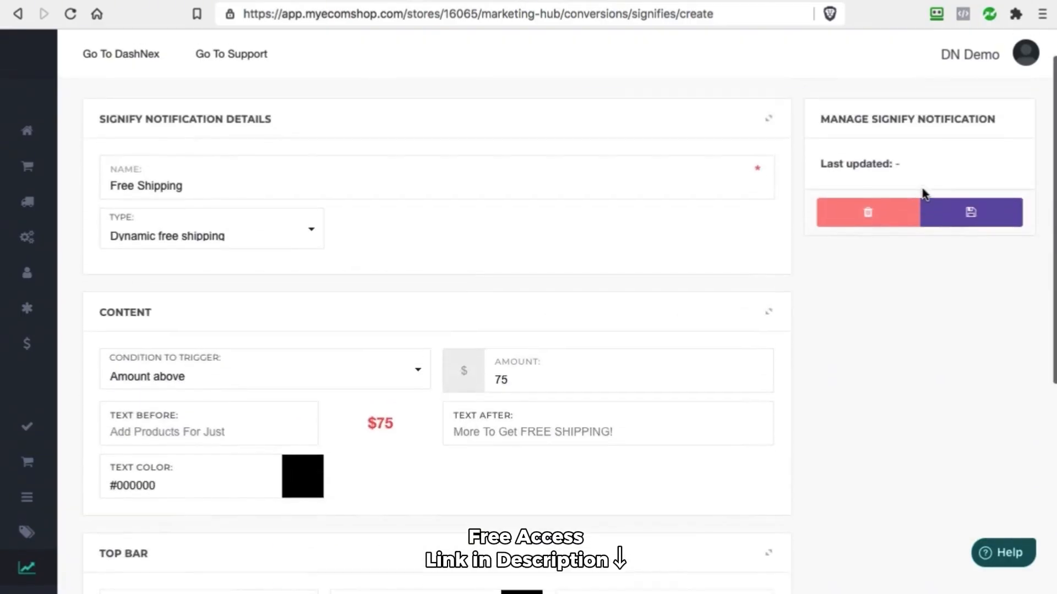
Save the Free Shipping notification, return to the Signify list and activate it there
left_click(956, 266)
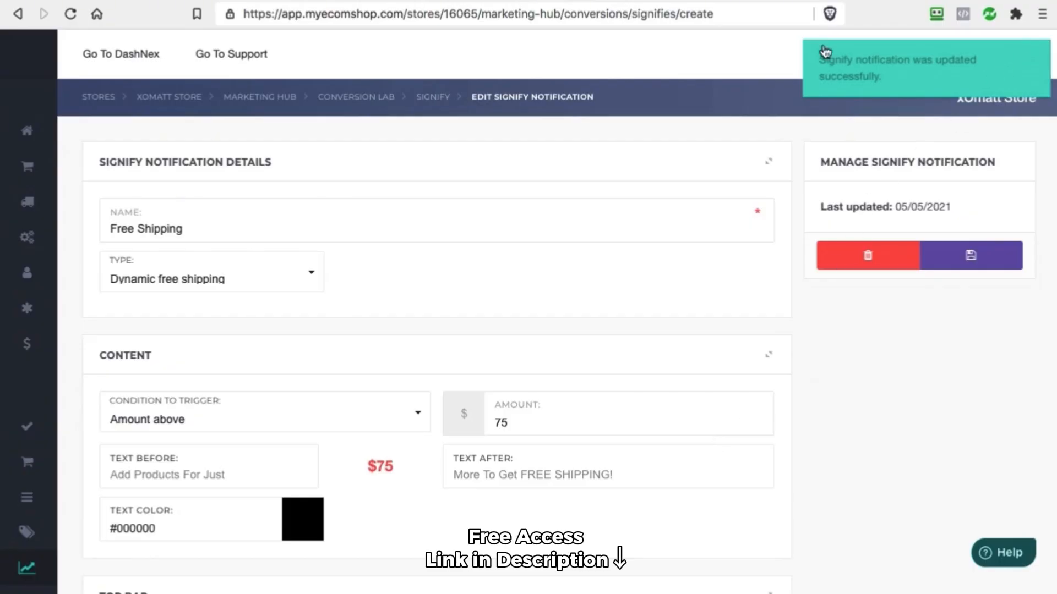
left_click(432, 99)
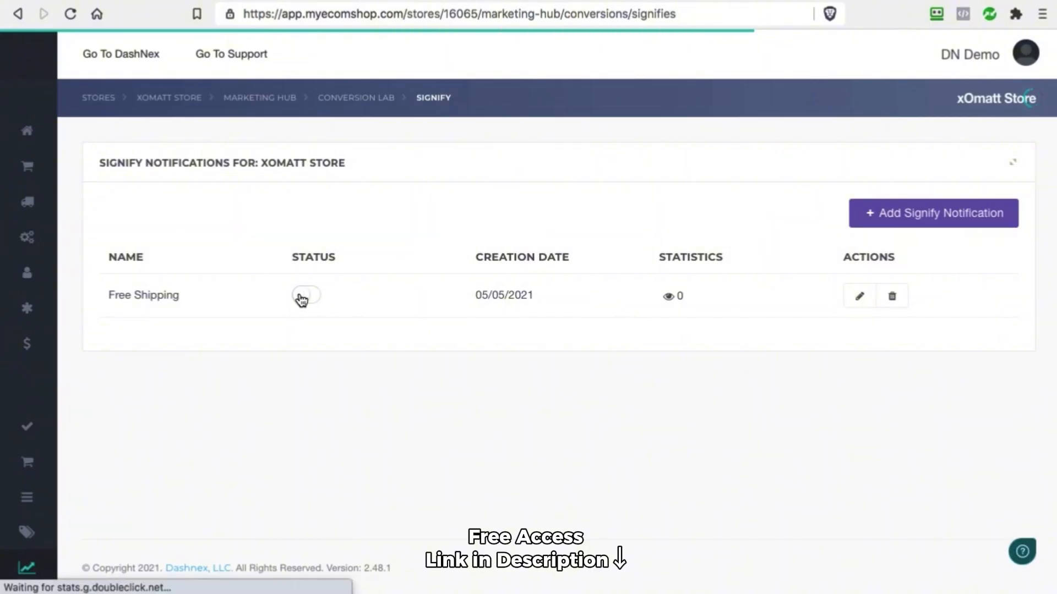
left_click(301, 299)
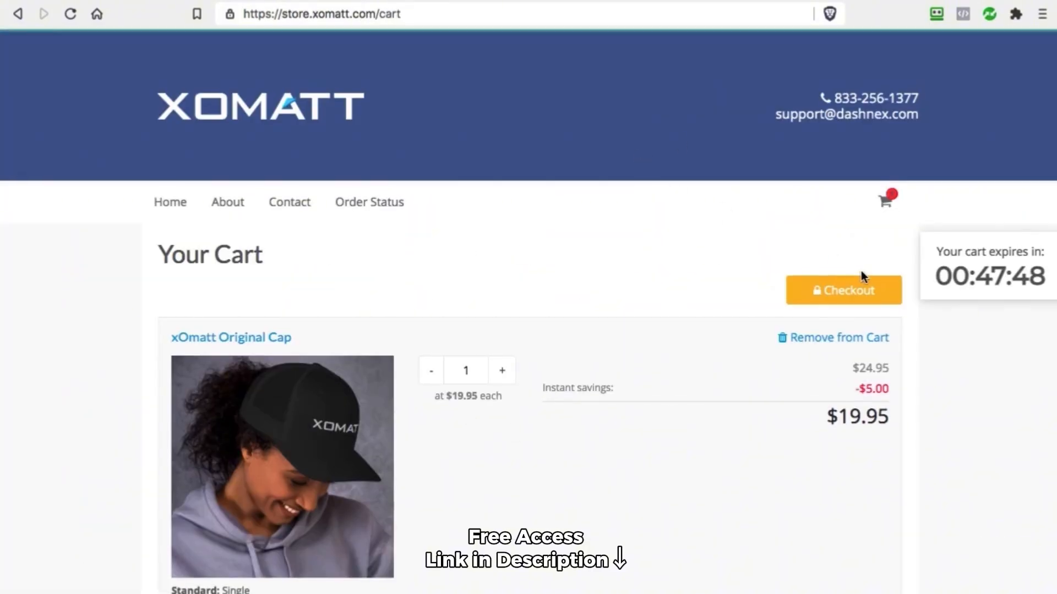
Check the cart's sub-total, reload the cart page and examine the free shipping message in the top bar
scroll(861, 275, "down", 12)
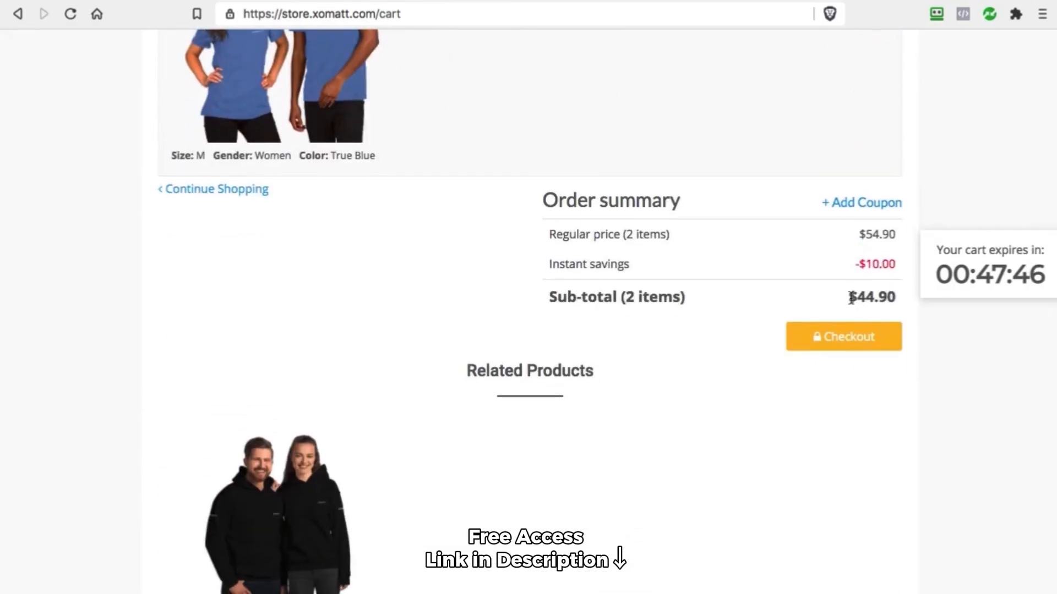
left_click_drag(848, 297, 895, 301)
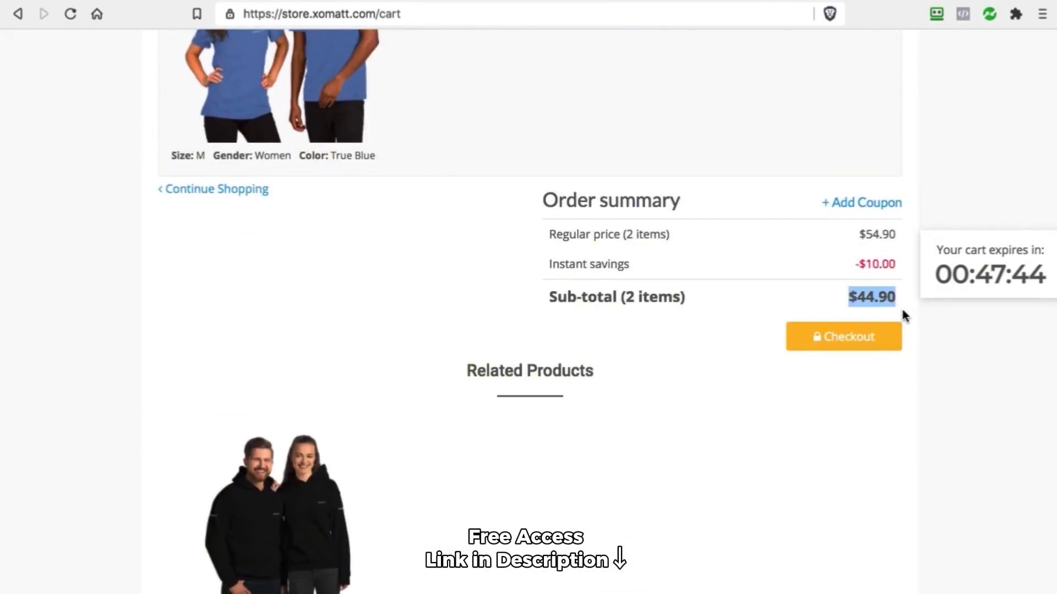
left_click(70, 14)
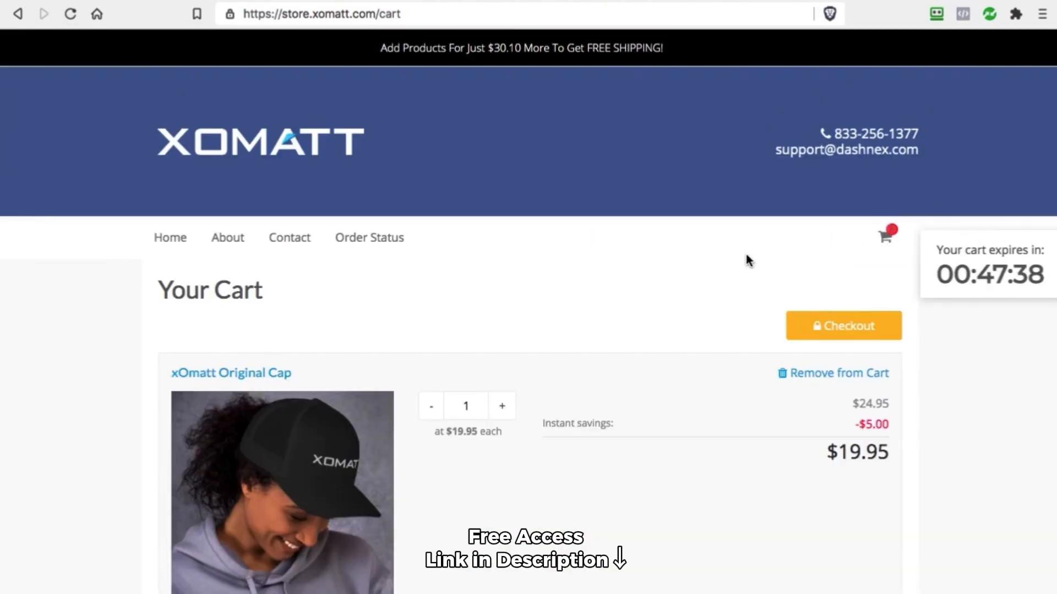
scroll(745, 259, "down", 10)
scroll(758, 258, "up", 10)
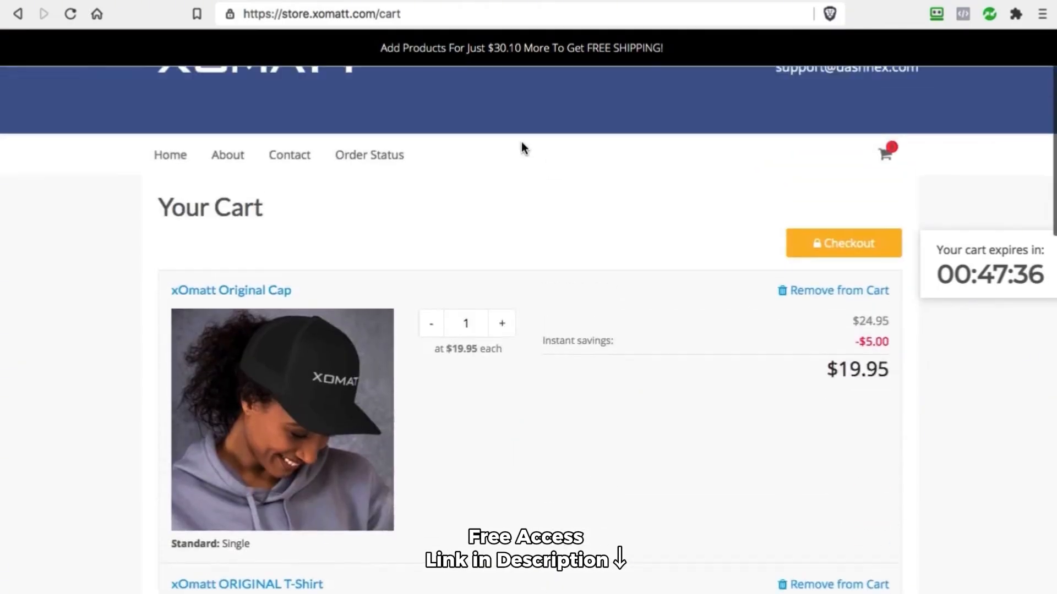
left_click_drag(379, 48, 671, 52)
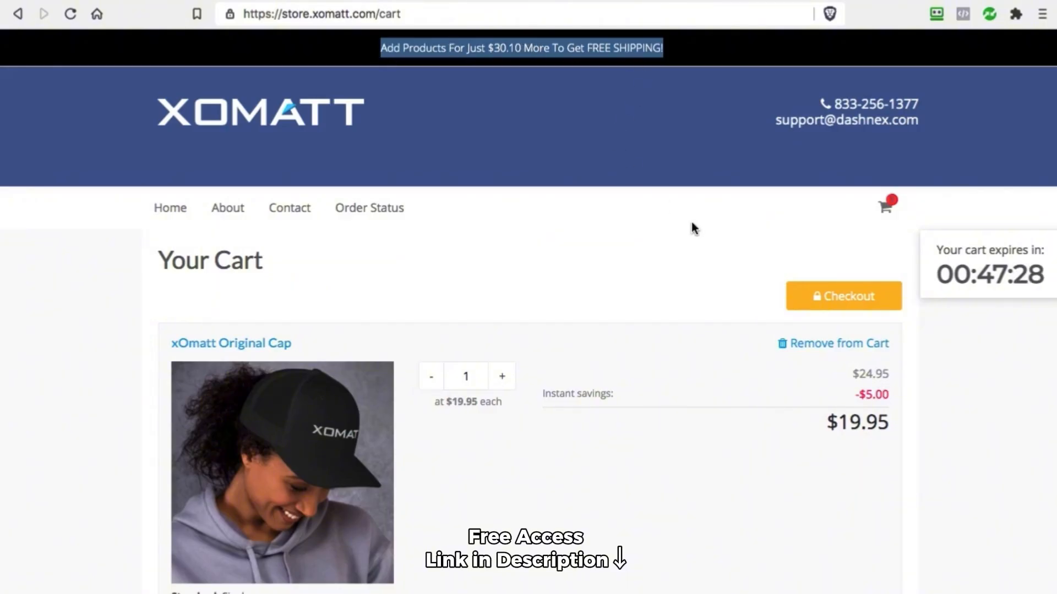
Examine the free shipping message in the cart's order summary and compare it with the top bar
scroll(695, 224, "down", 12)
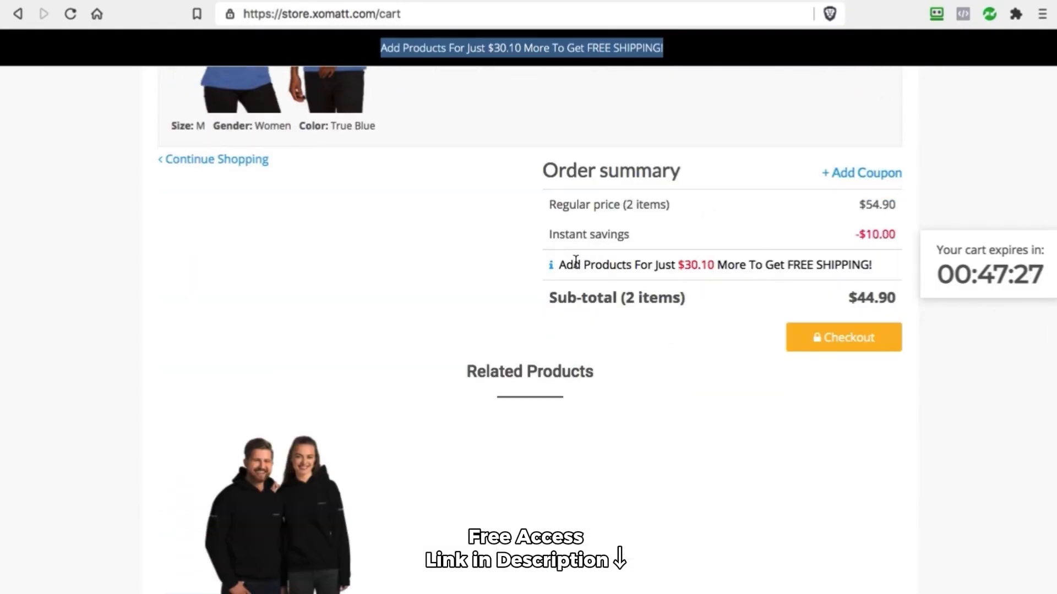
left_click(550, 266)
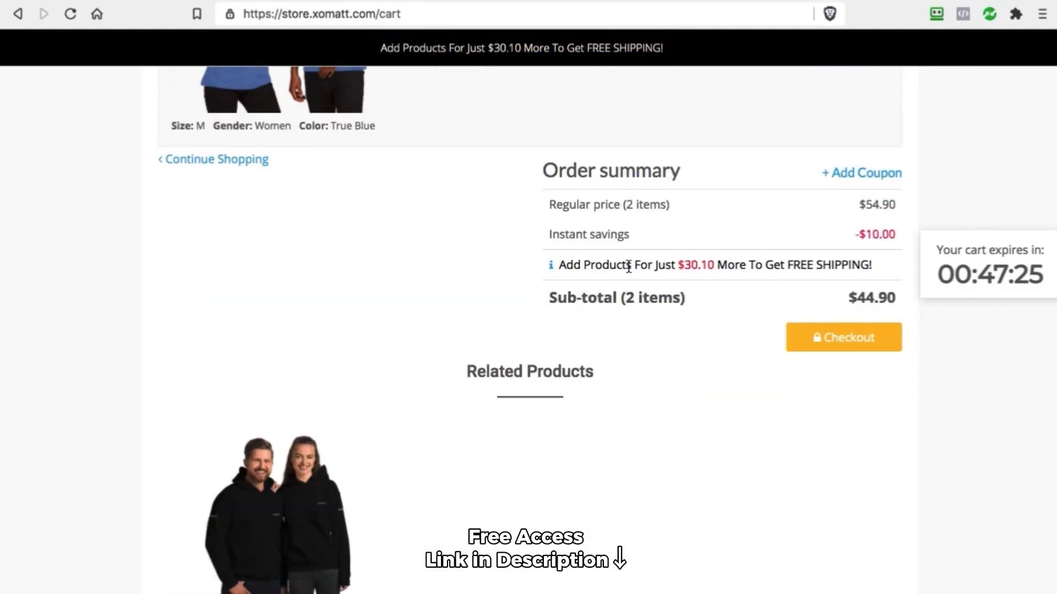
triple_click(774, 265)
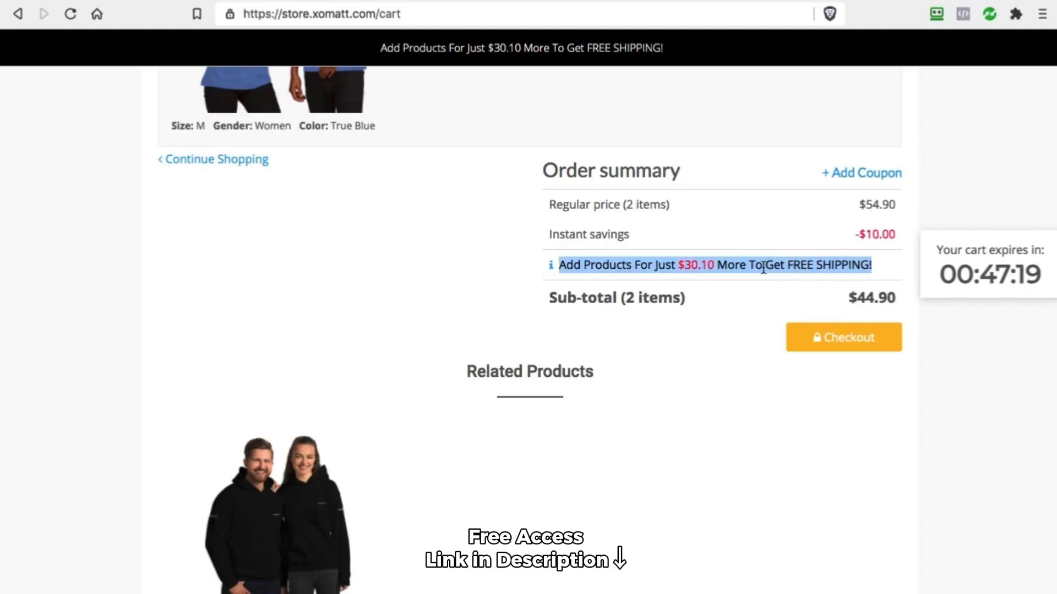
scroll(721, 275, "up", 5)
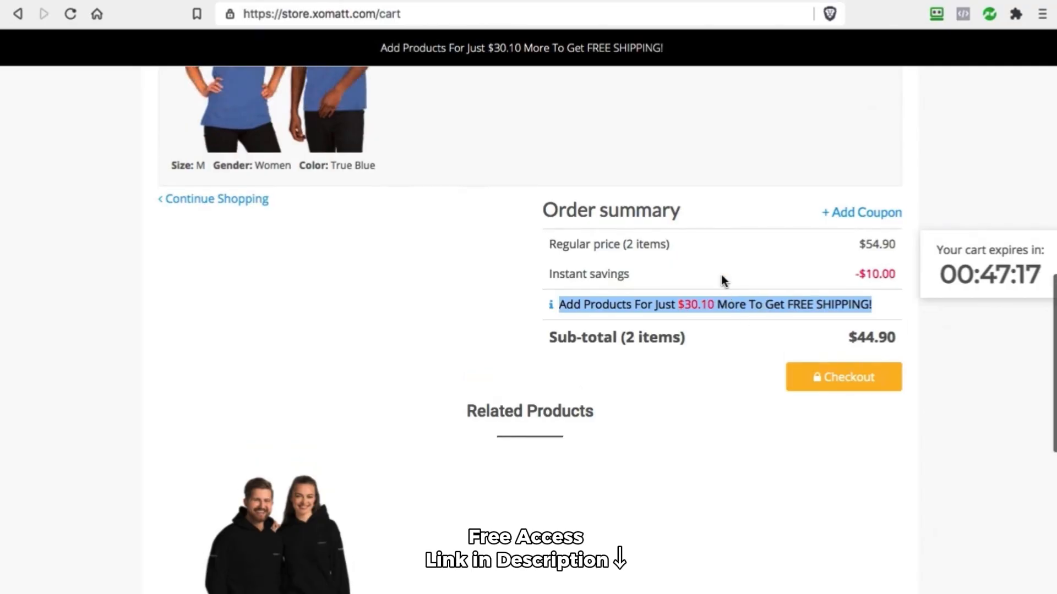
scroll(690, 300, "down", 3)
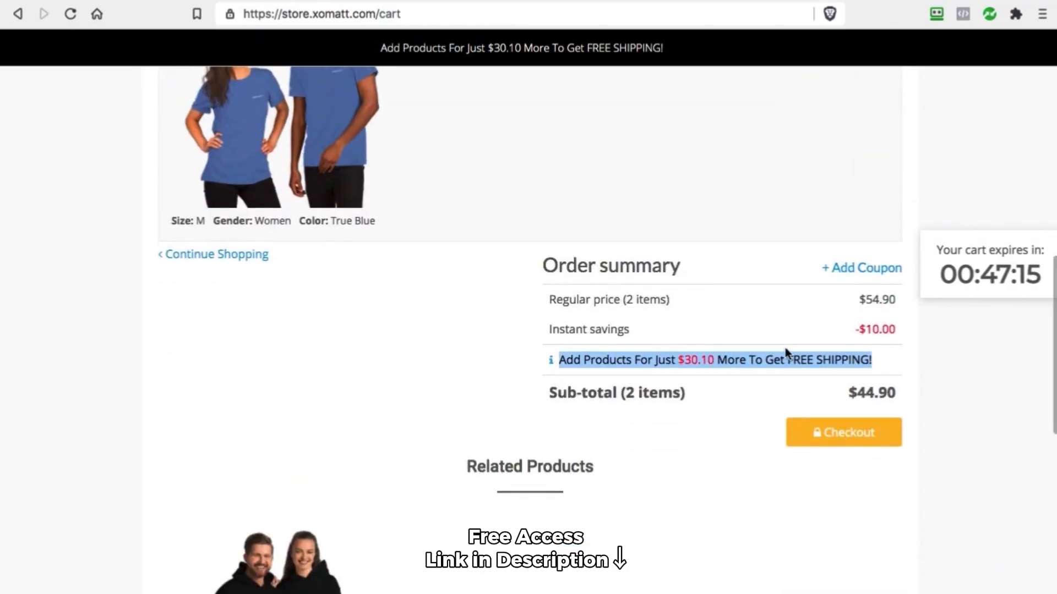
left_click(537, 408)
scroll(445, 398, "down", 5)
scroll(392, 402, "up", 10)
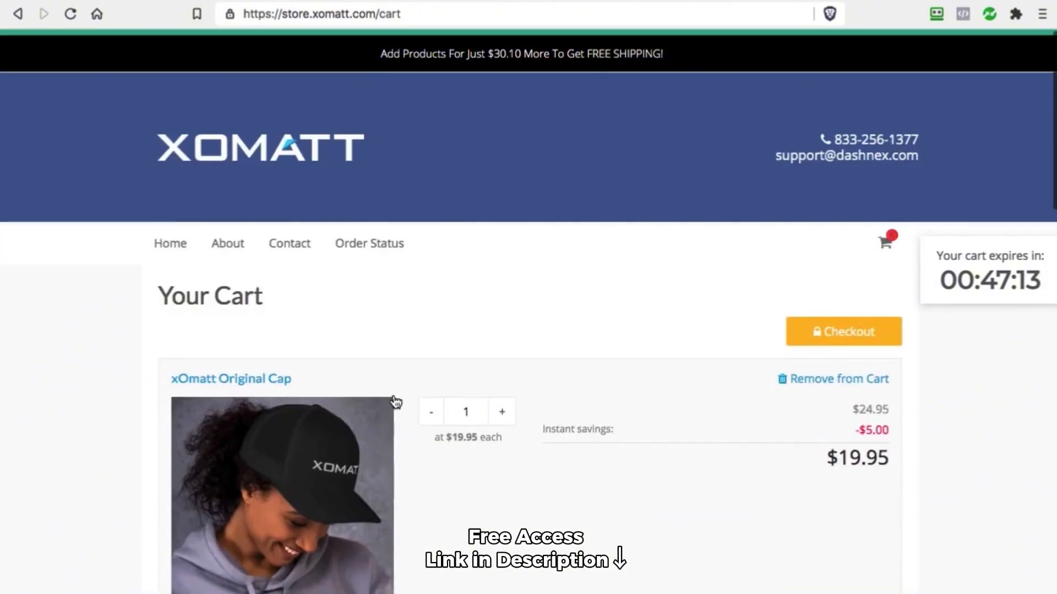
Increase the quantities of the xOmatt ORIGINAL T-Shirt and the xOmatt Original Cap in the cart to 2 each
scroll(399, 401, "down", 4)
scroll(346, 239, "up", 1)
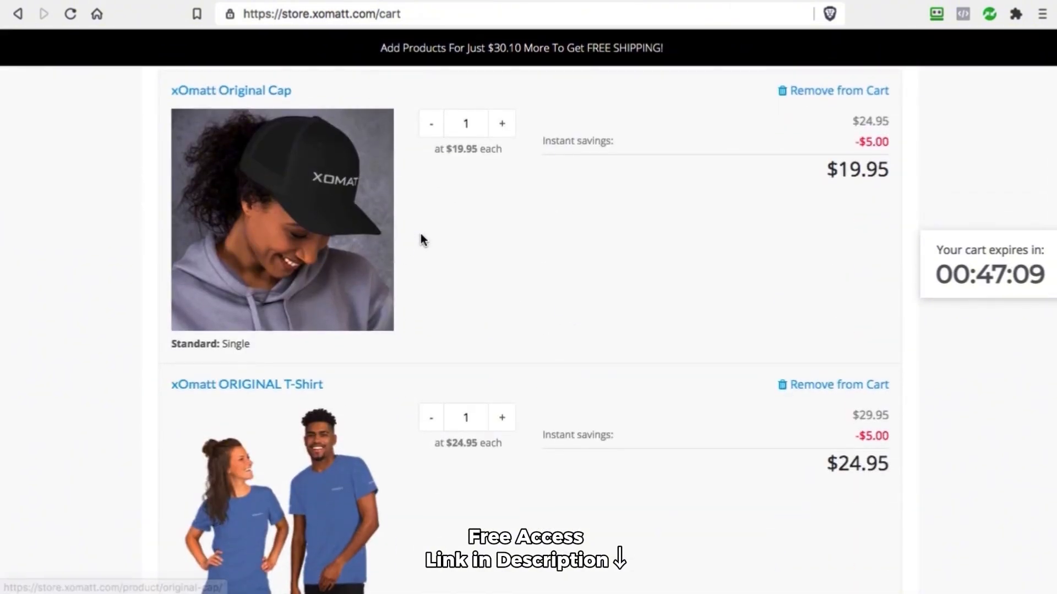
scroll(457, 295, "down", 4)
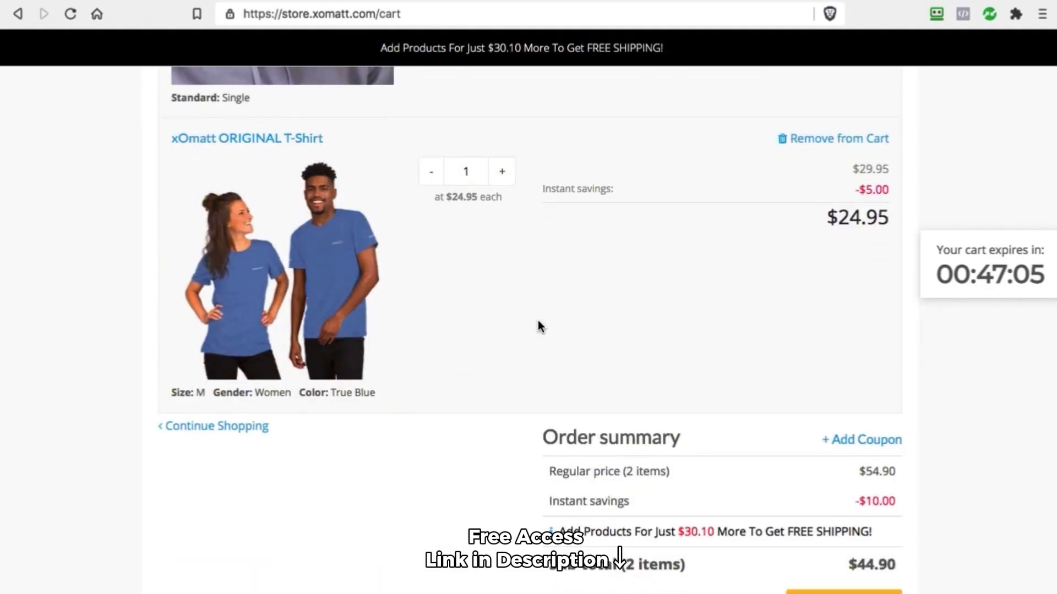
left_click(501, 173)
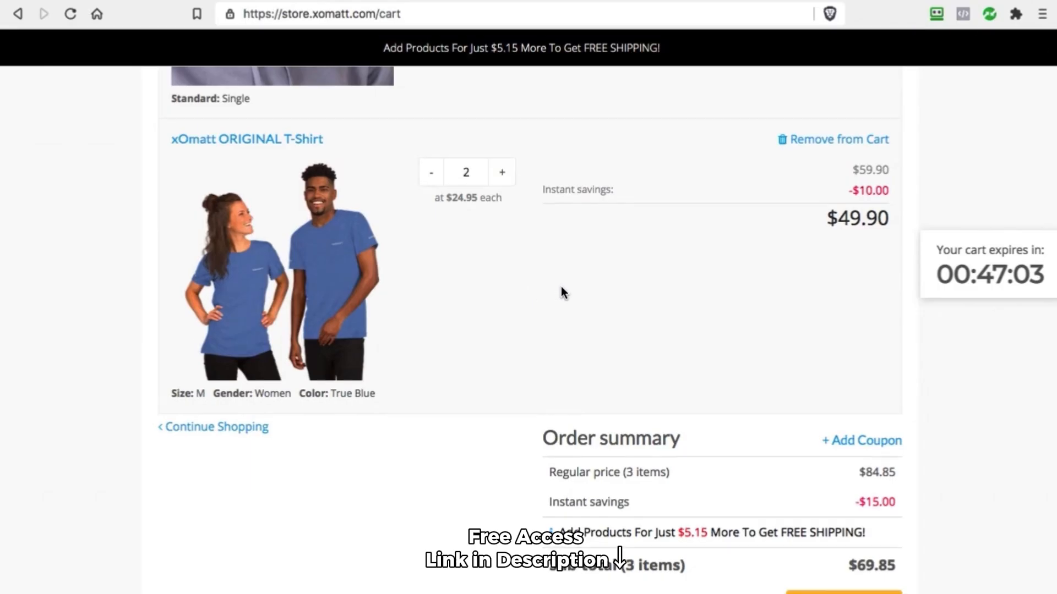
scroll(509, 198, "up", 5)
left_click(503, 193)
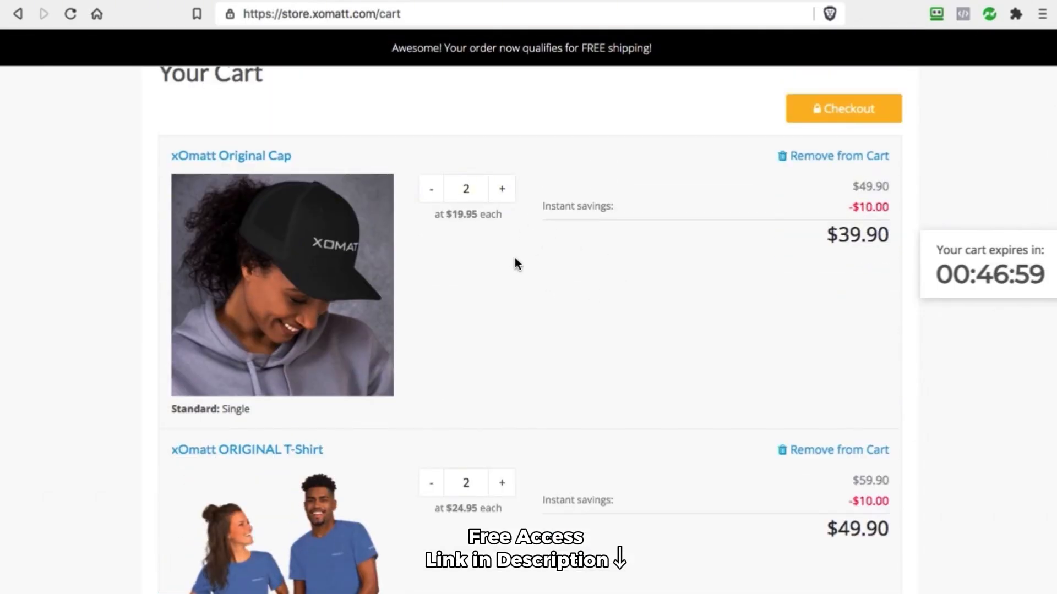
Review the updated free shipping message in the order summary and top bar, along with the cart items and related products
scroll(611, 294, "down", 8)
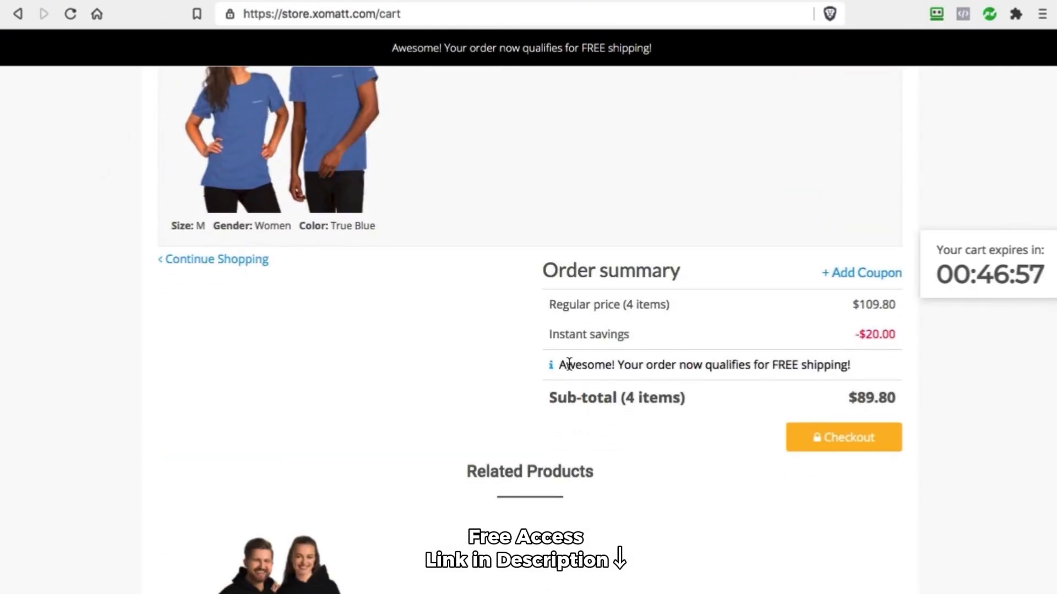
triple_click(573, 366)
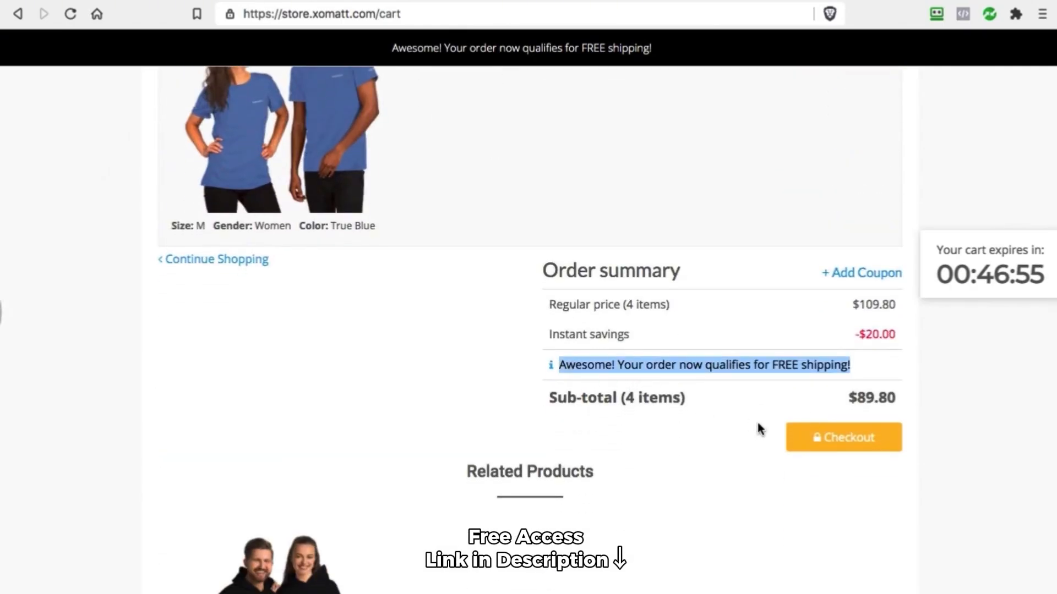
scroll(701, 350, "up", 10)
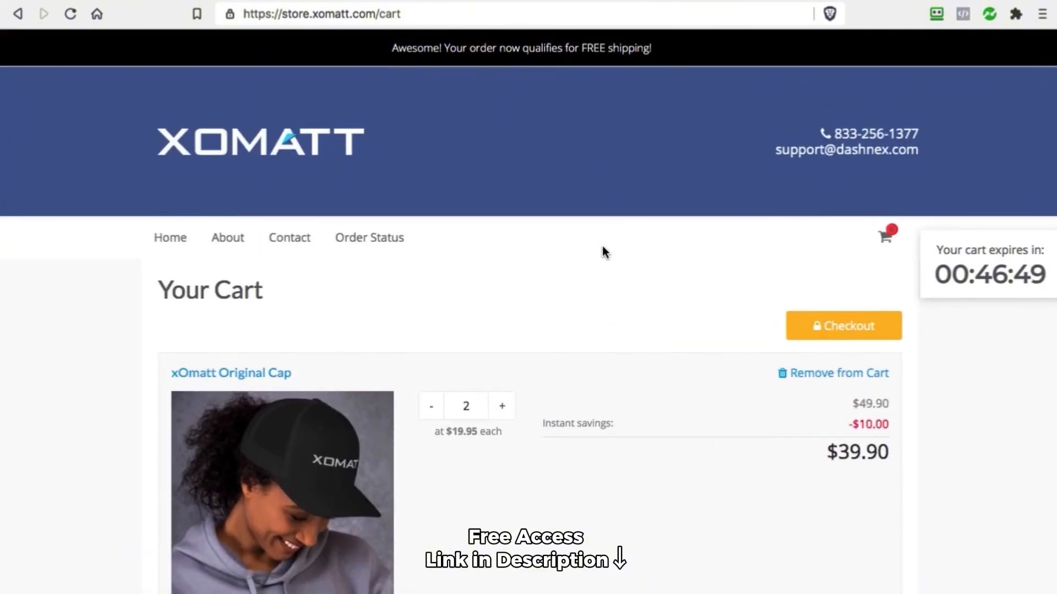
scroll(582, 259, "down", 5)
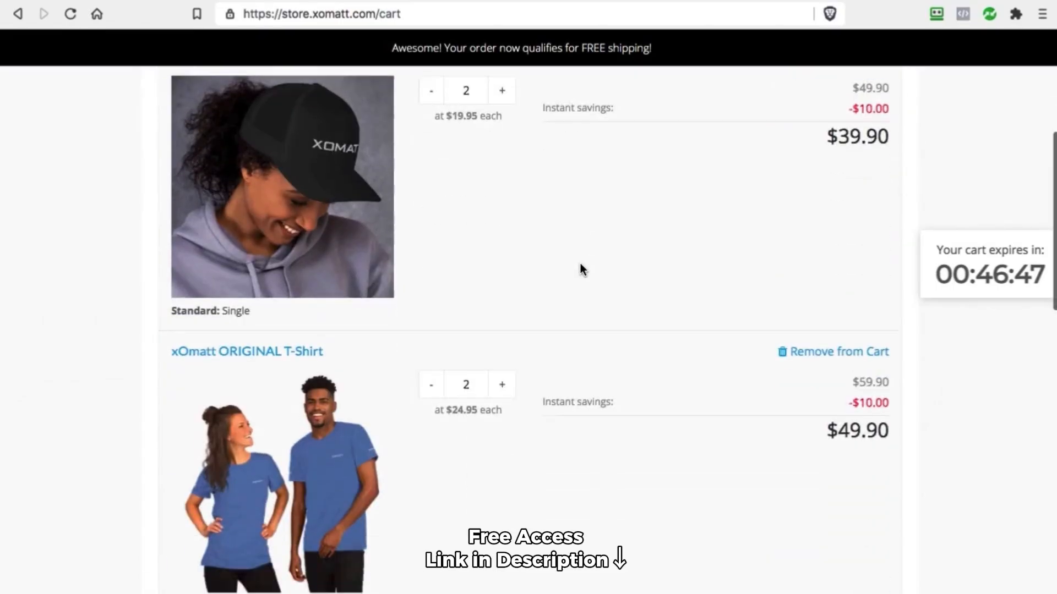
scroll(580, 266, "down", 10)
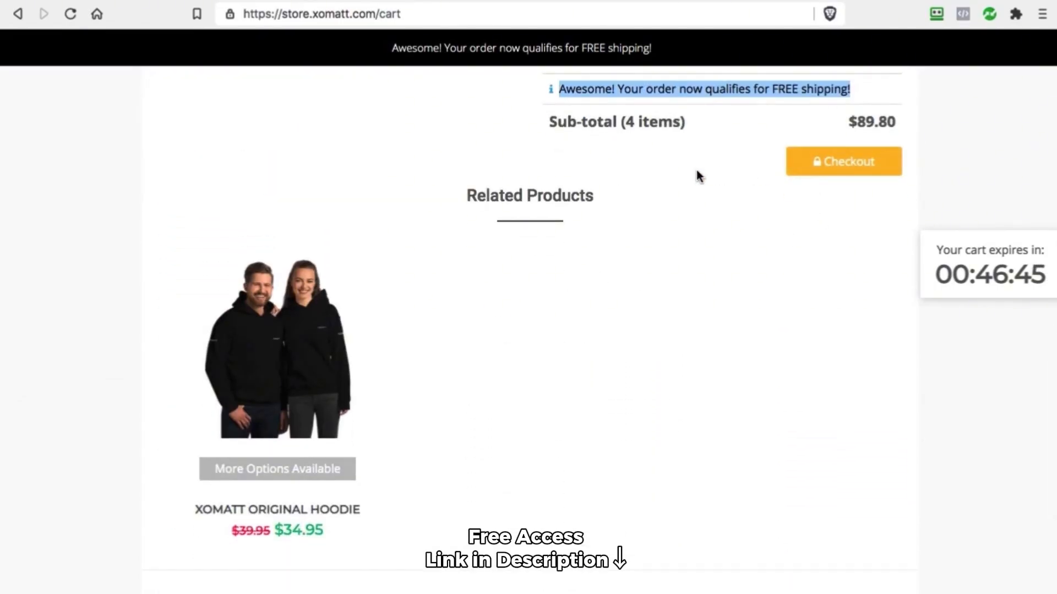
scroll(735, 190, "up", 1)
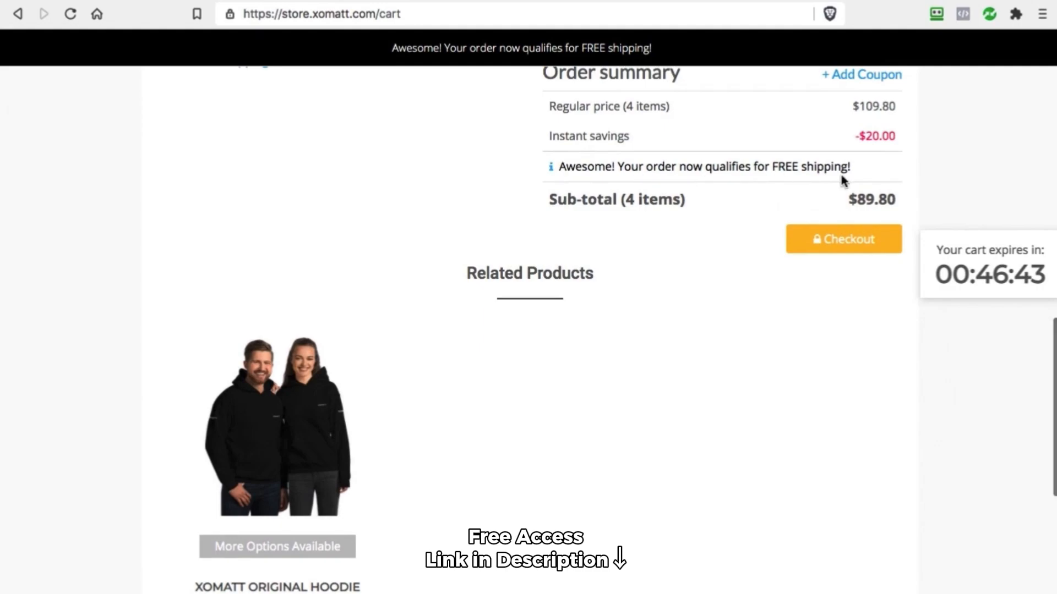
scroll(708, 185, "up", 10)
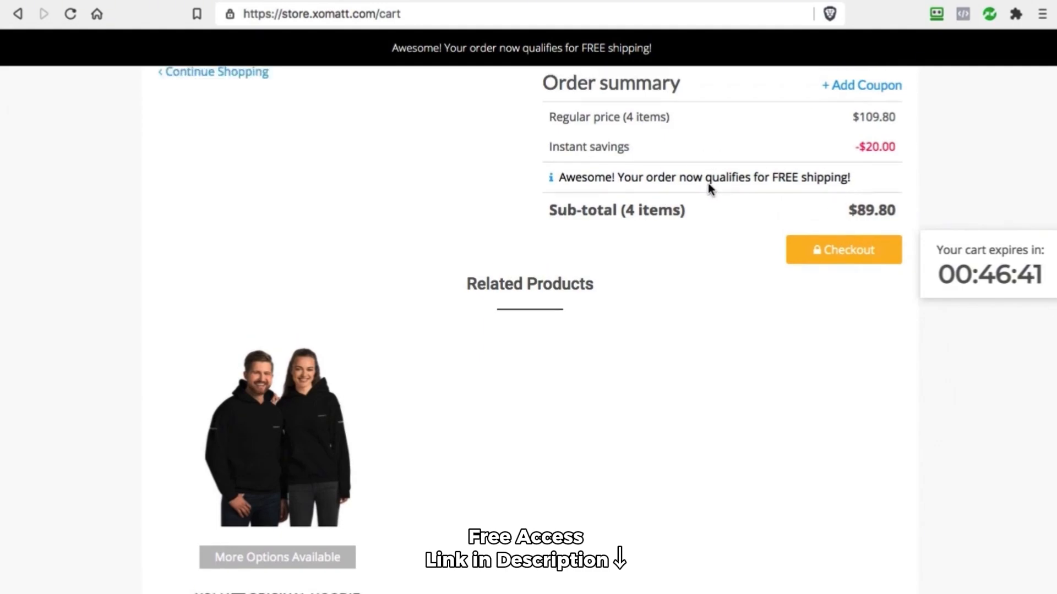
scroll(550, 379, "down", 3)
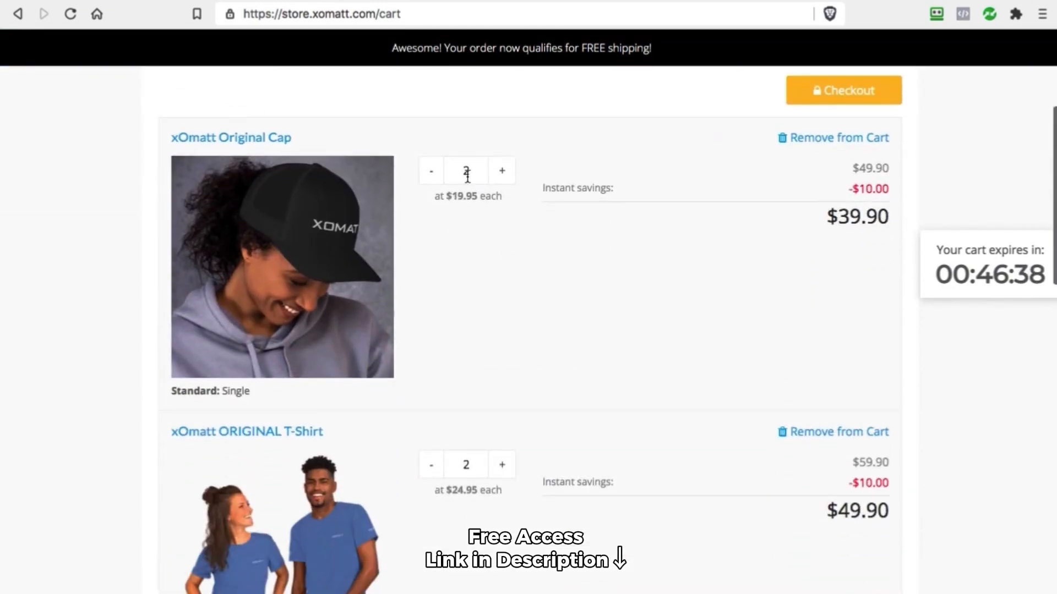
scroll(694, 264, "down", 5)
scroll(696, 269, "down", 10)
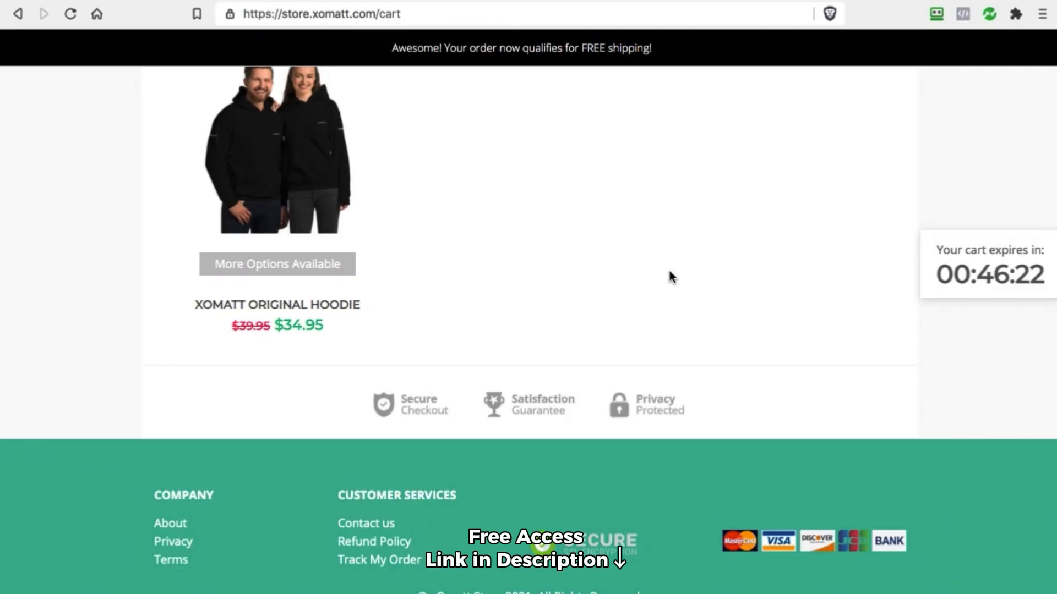
scroll(663, 298, "up", 20)
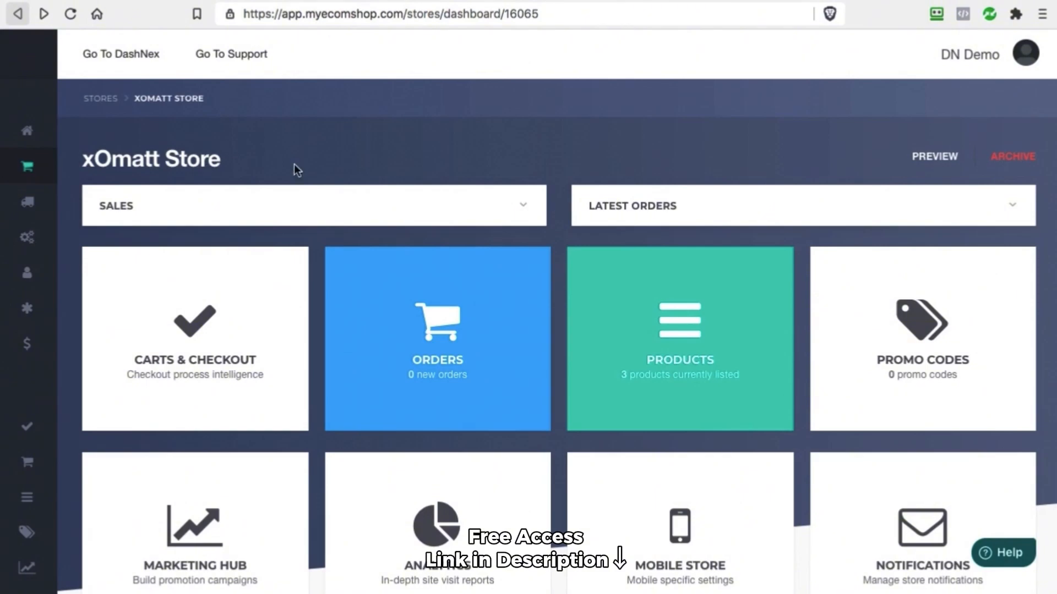
Open the Pro Connector category in the store builder's Integrations
mouse_move(27, 238)
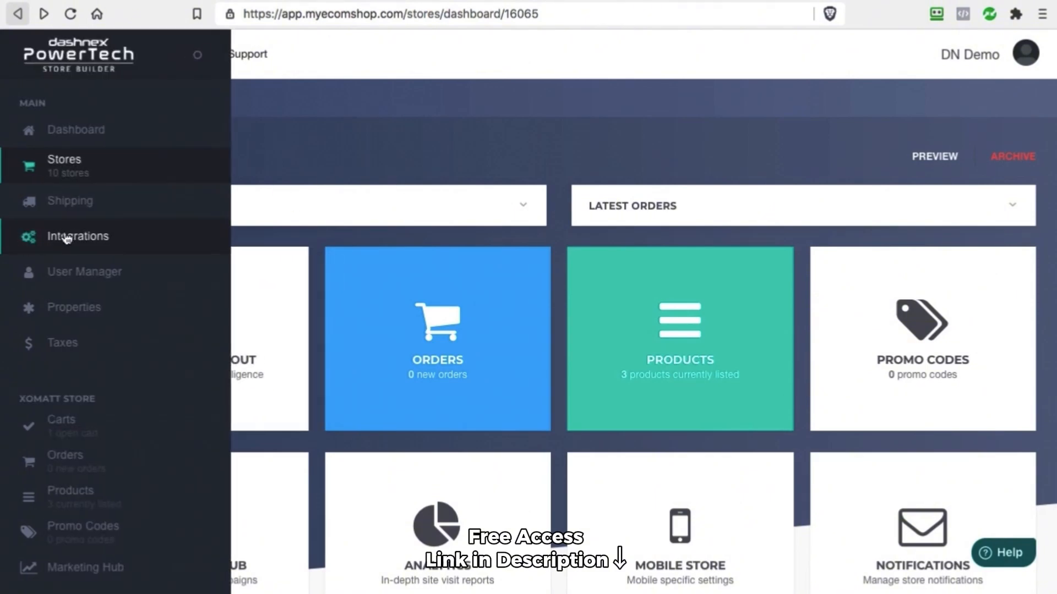
left_click(70, 239)
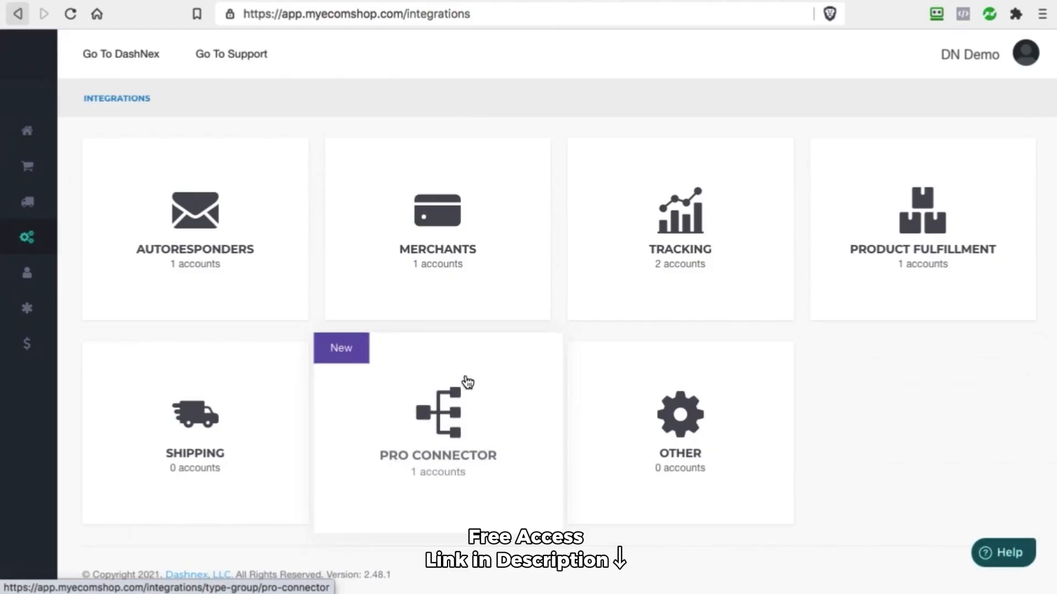
left_click(451, 412)
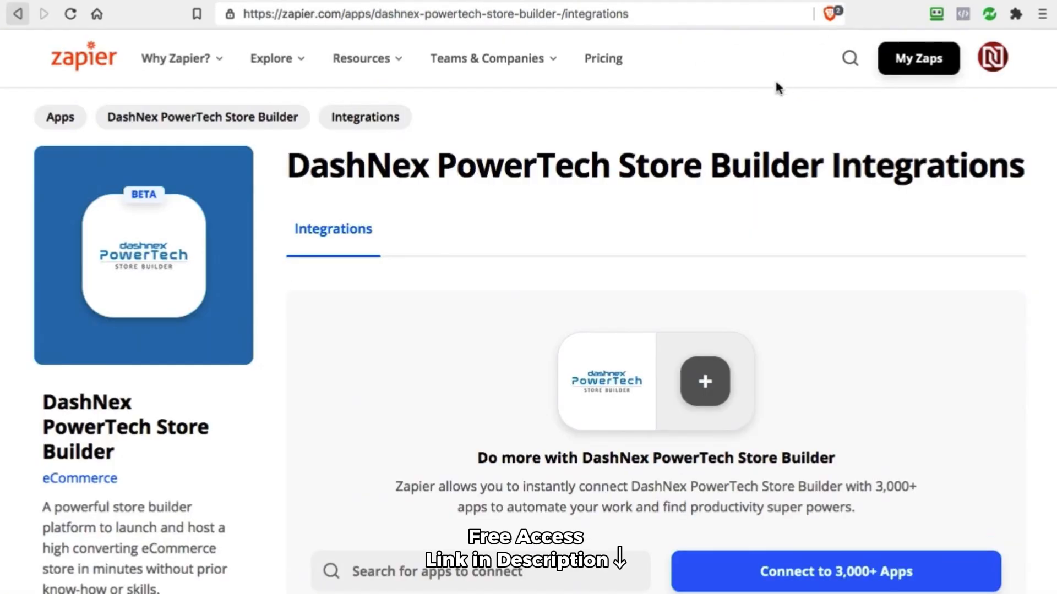
Examine the app connections and ready-made automations on Zapier's DashNex PowerTech Store Builder integrations page
scroll(457, 309, "down", 8)
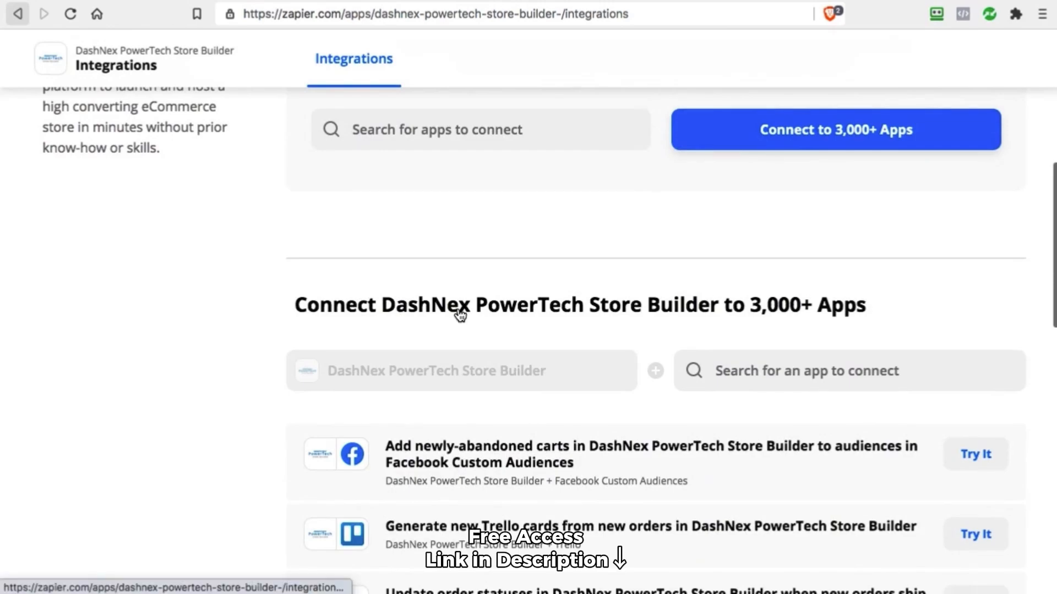
scroll(460, 307, "down", 1)
scroll(641, 288, "up", 4)
scroll(765, 237, "up", 3)
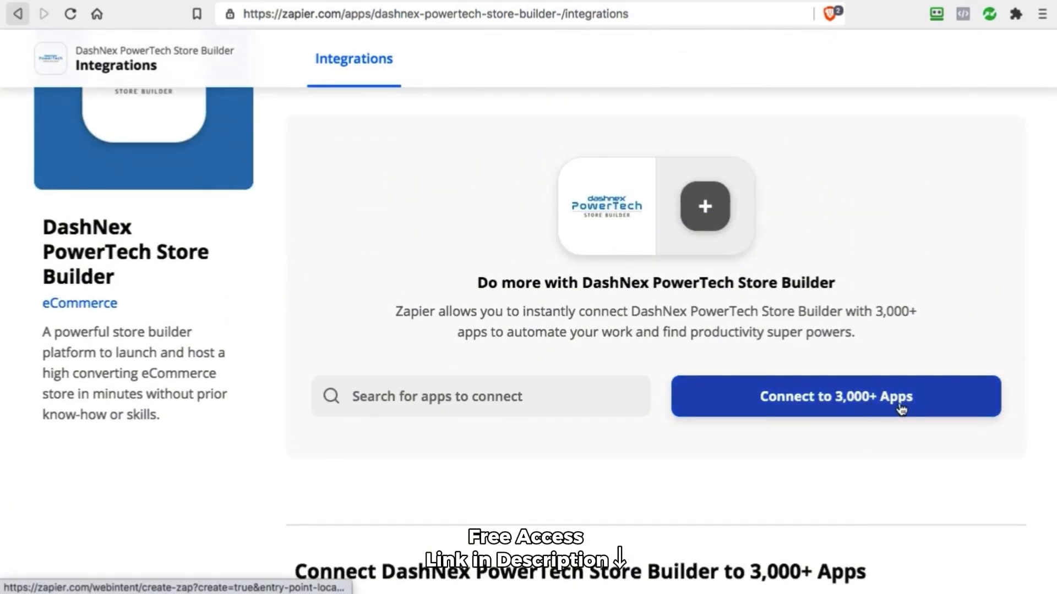
scroll(666, 383, "down", 6)
scroll(603, 358, "down", 9)
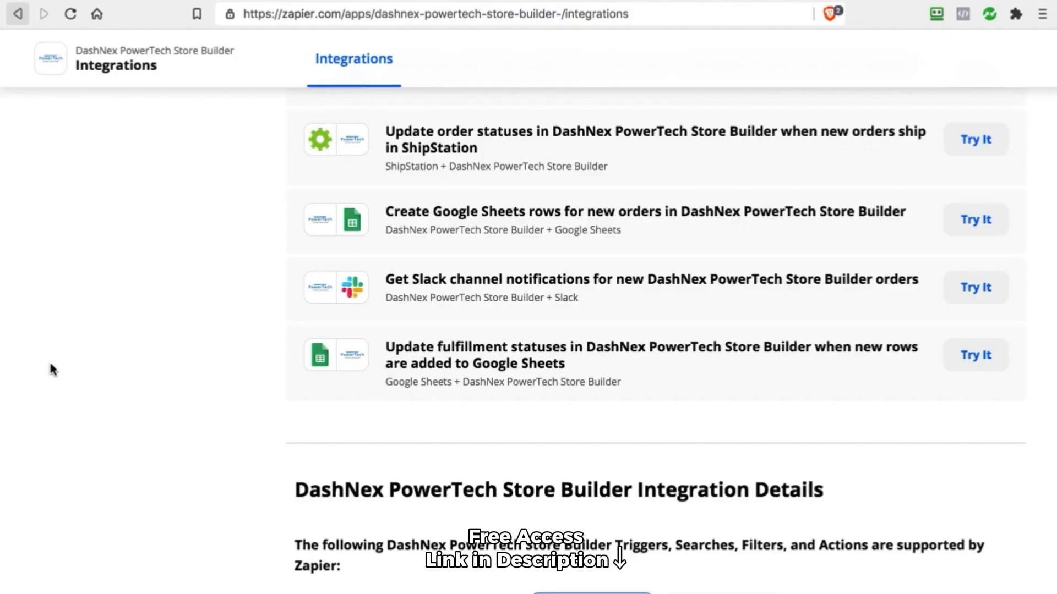
scroll(106, 347, "up", 10)
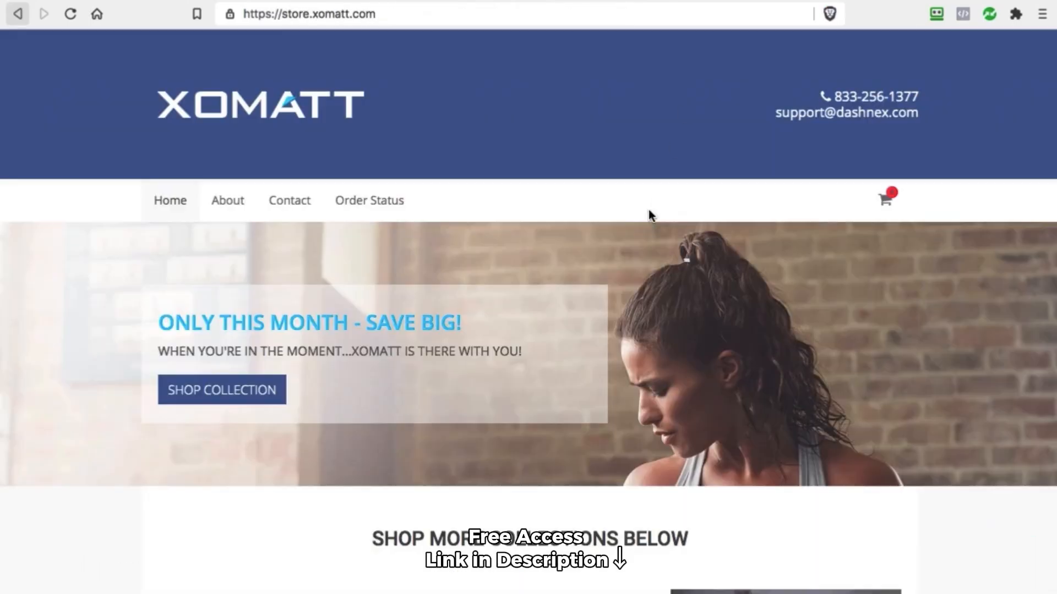
Look over the xOmatt storefront's home page and open the collection promoted in the Only This Month banner
scroll(649, 215, "down", 5)
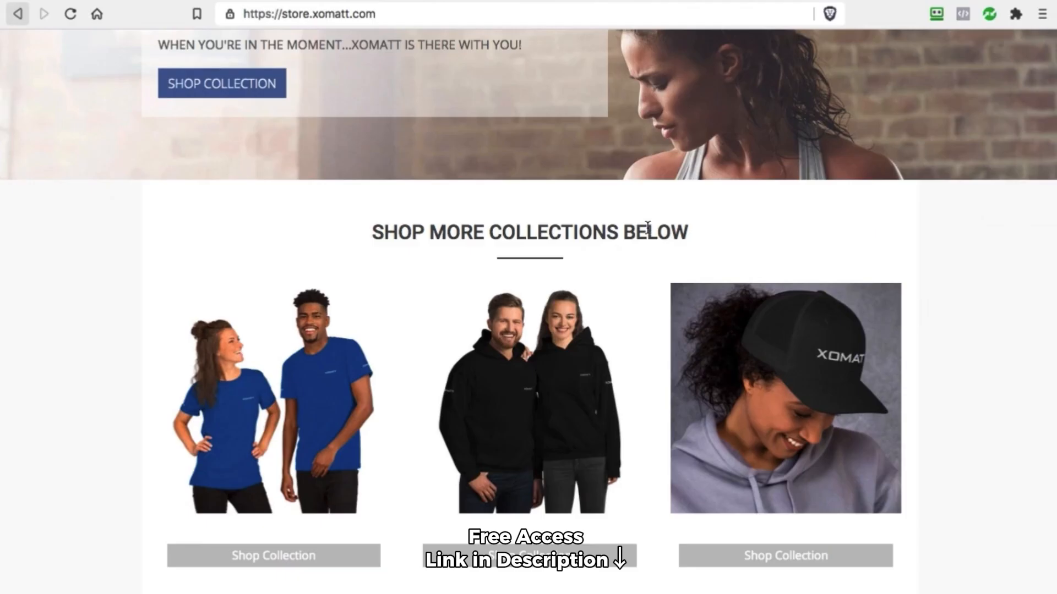
scroll(765, 319, "down", 4)
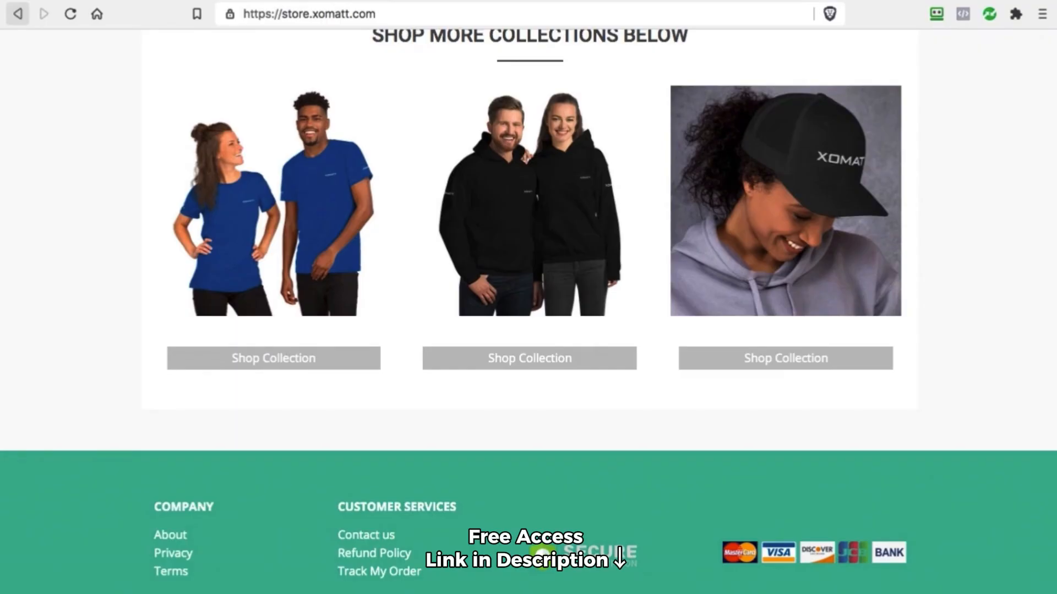
scroll(242, 385, "up", 10)
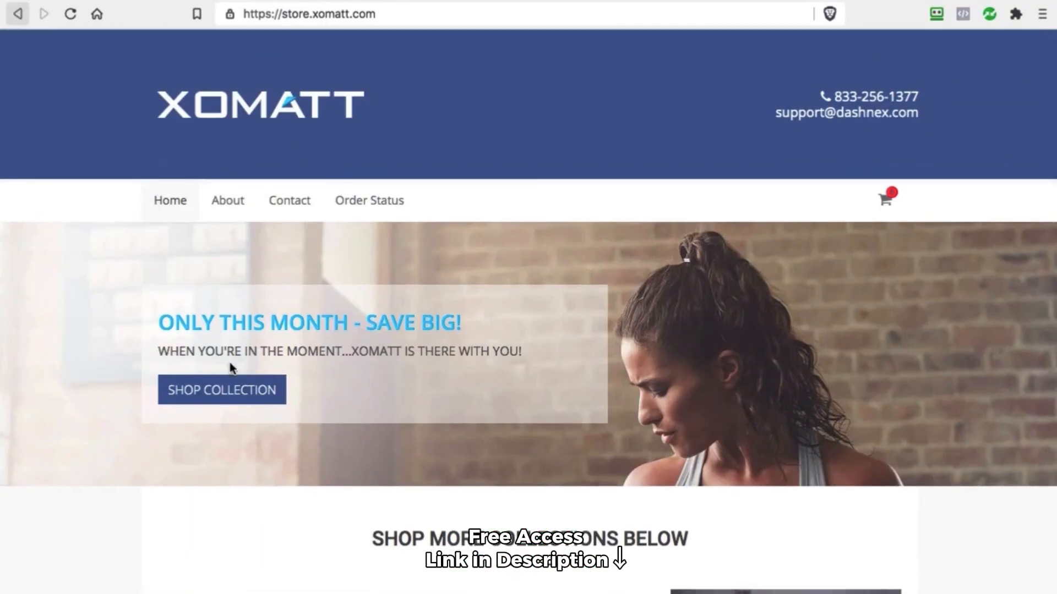
left_click(247, 401)
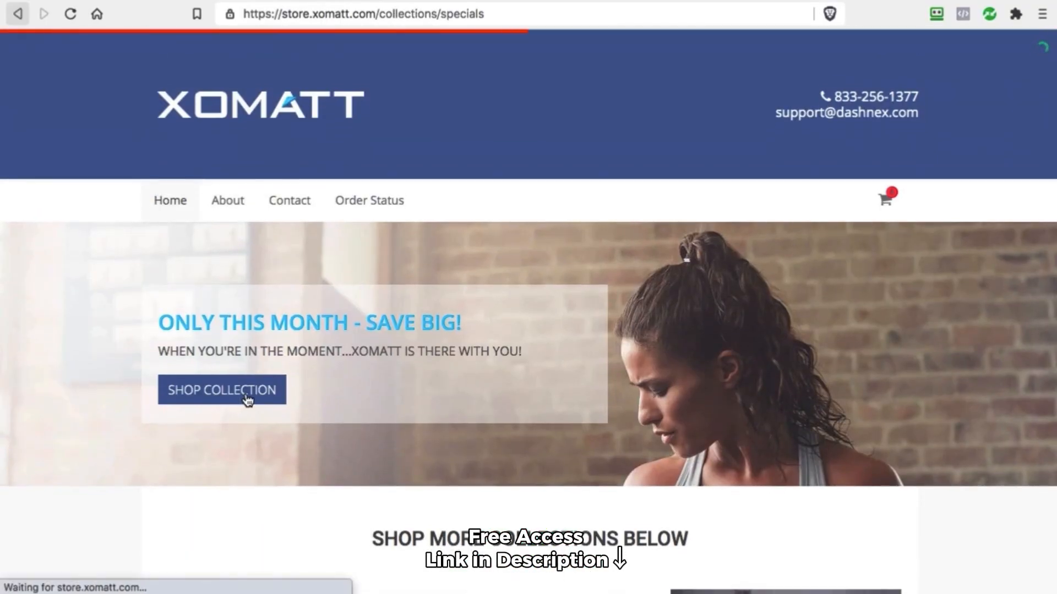